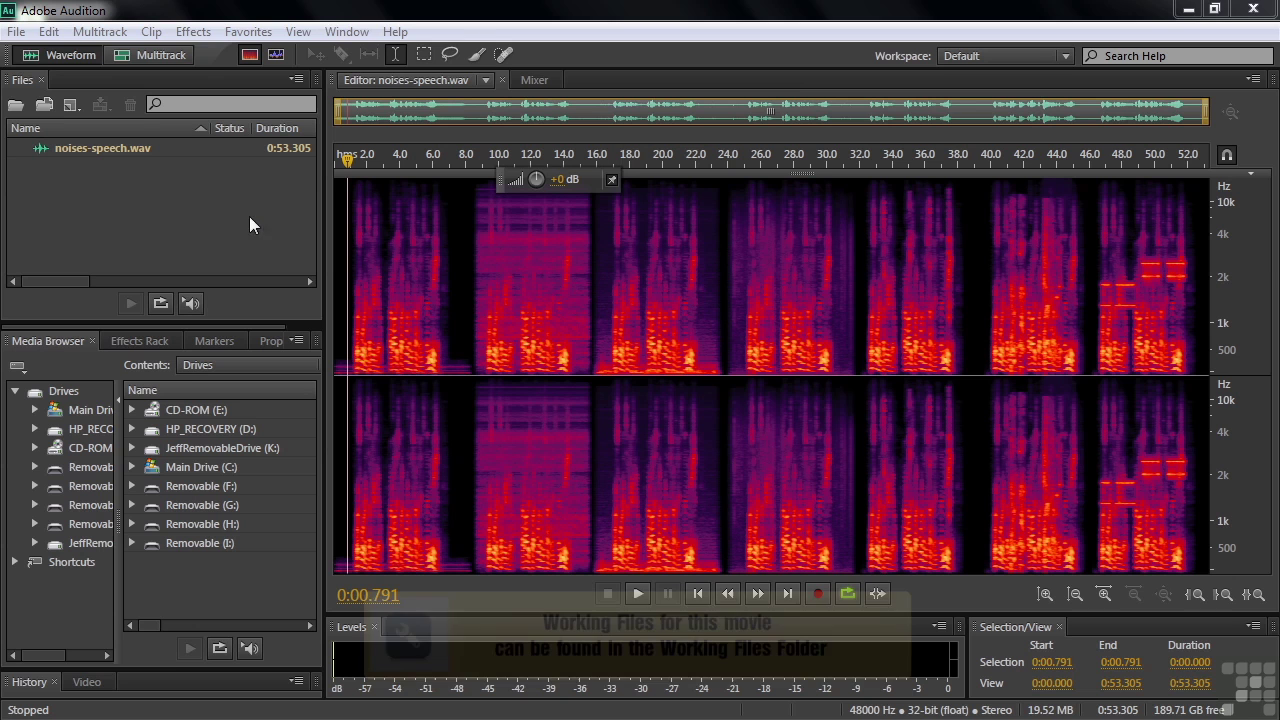
# Open noises-speech.wav from the Open File dialog as a spectral frequency display.
pyautogui.click(84, 177)
pyautogui.doubleClick(85, 172)
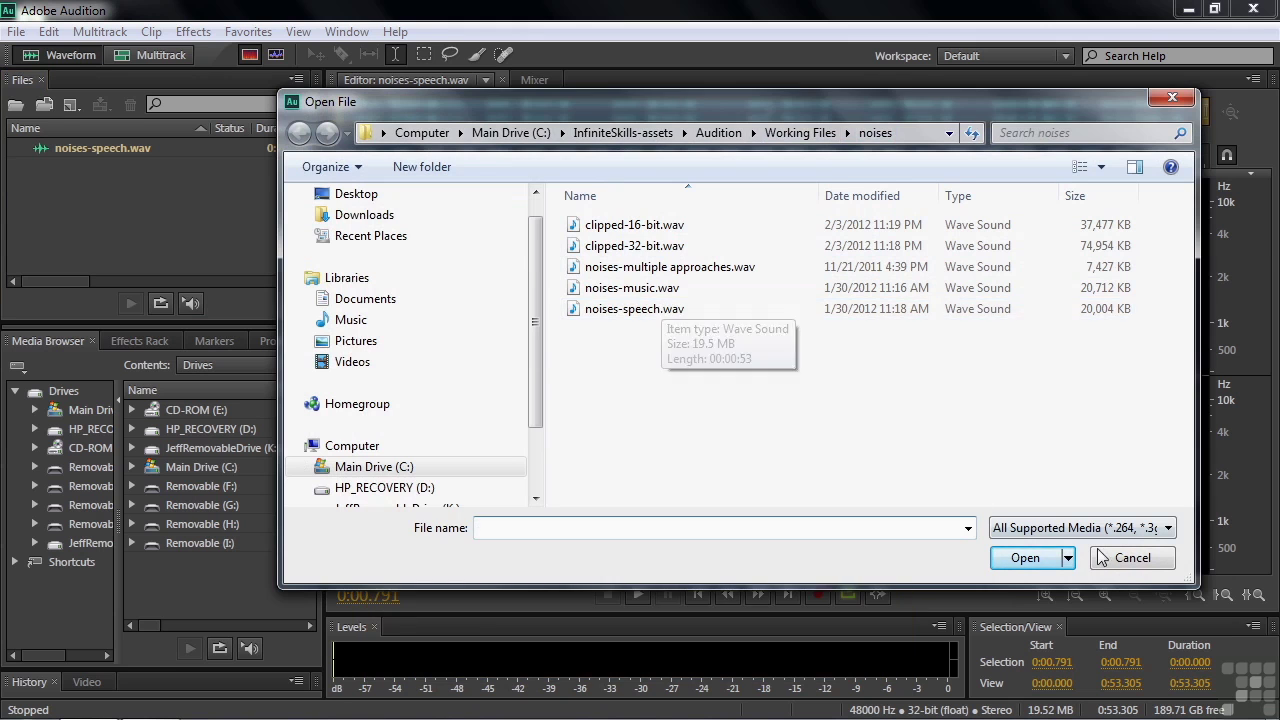
pyautogui.doubleClick(660, 310)
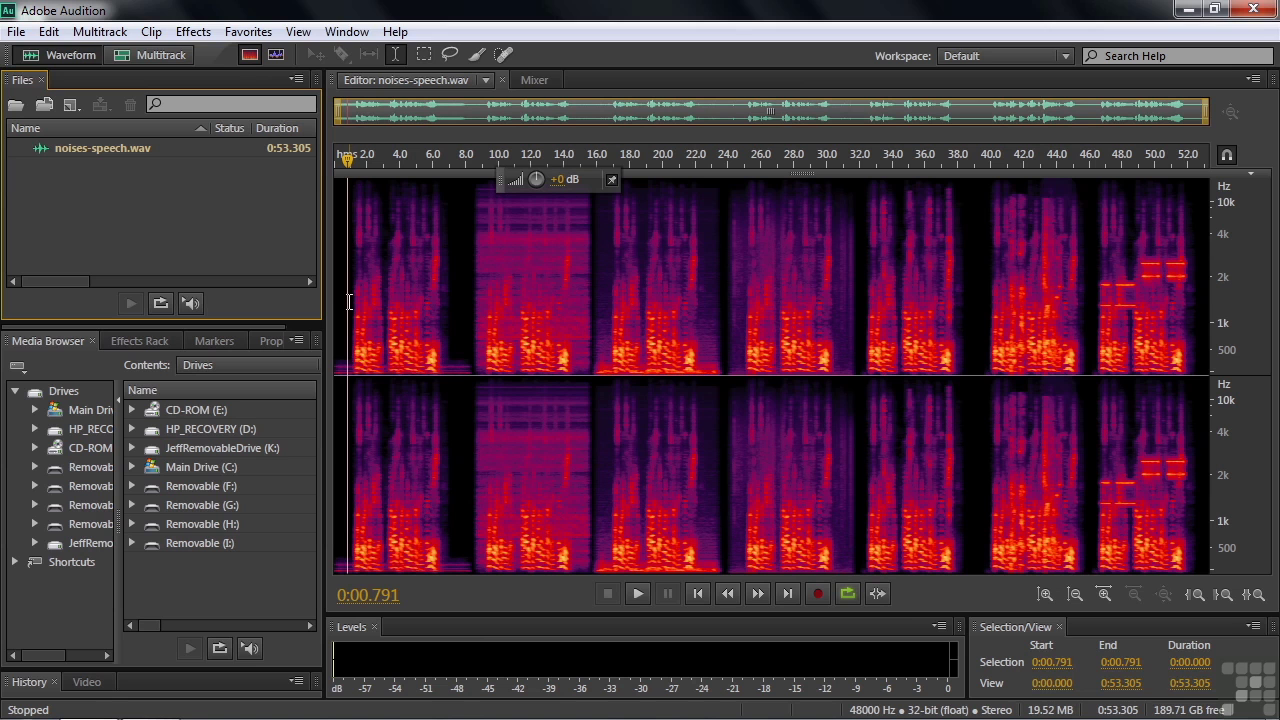
# From the file start, zoom to the first ~7.4 seconds and the 50–350 Hz band.
pyautogui.click(336, 355)
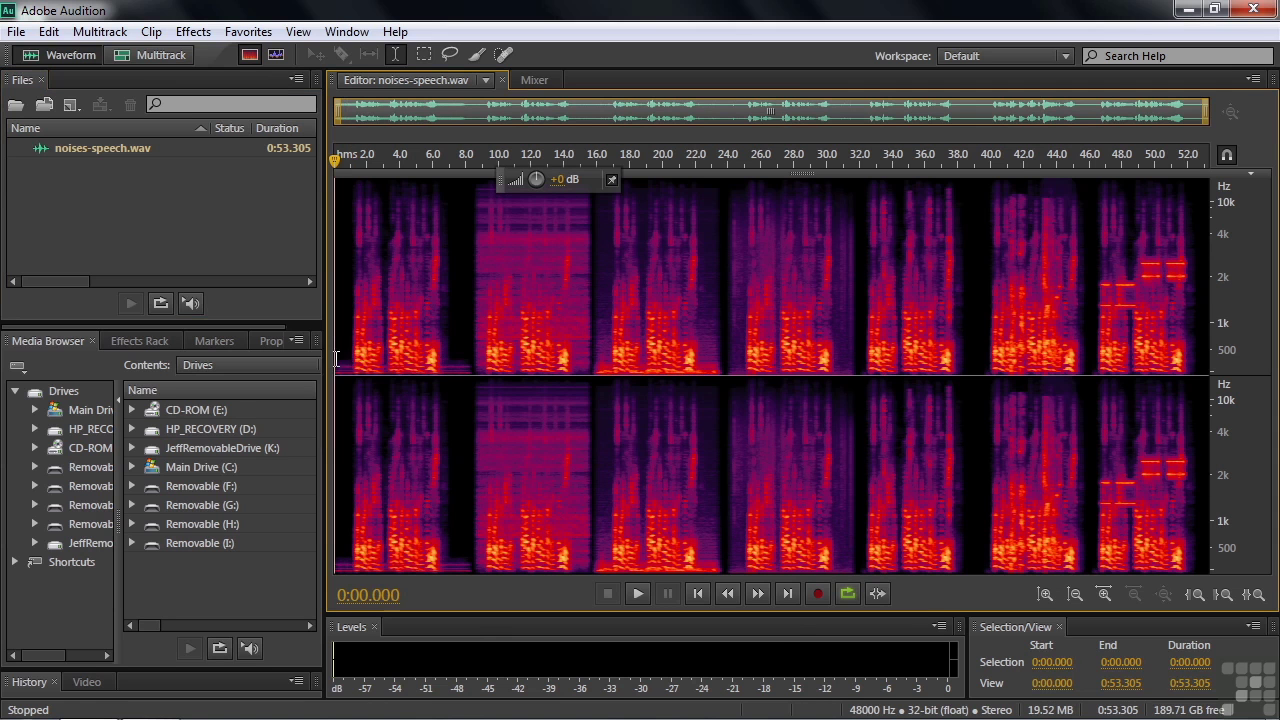
pyautogui.press('space')
pyautogui.press('space')
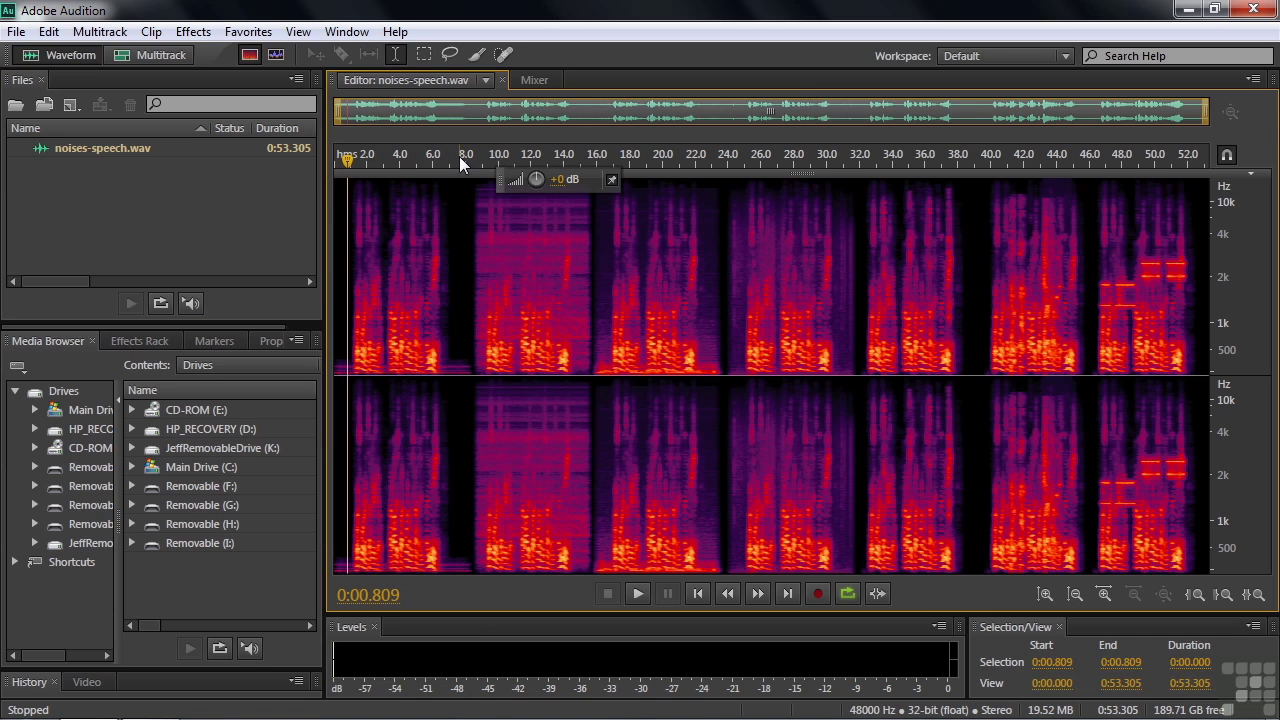
pyautogui.moveTo(459, 156); pyautogui.dragTo(323, 172)
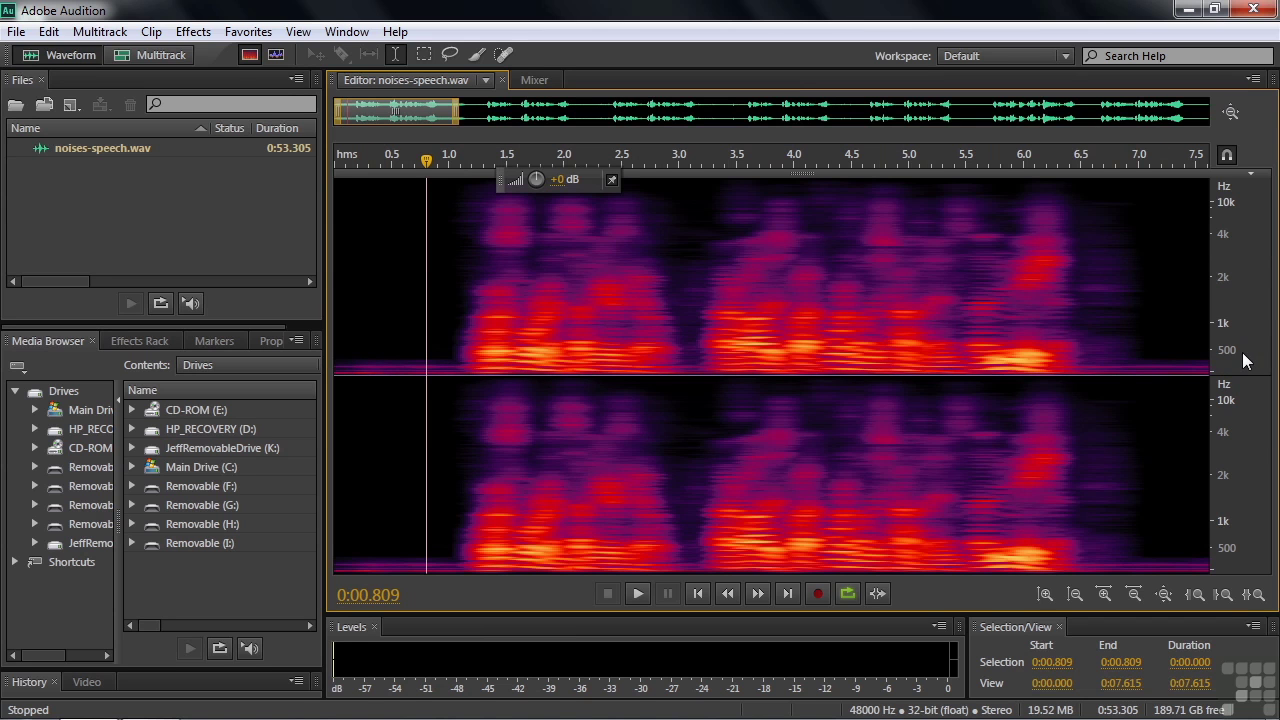
pyautogui.scroll(5, 1245, 382)
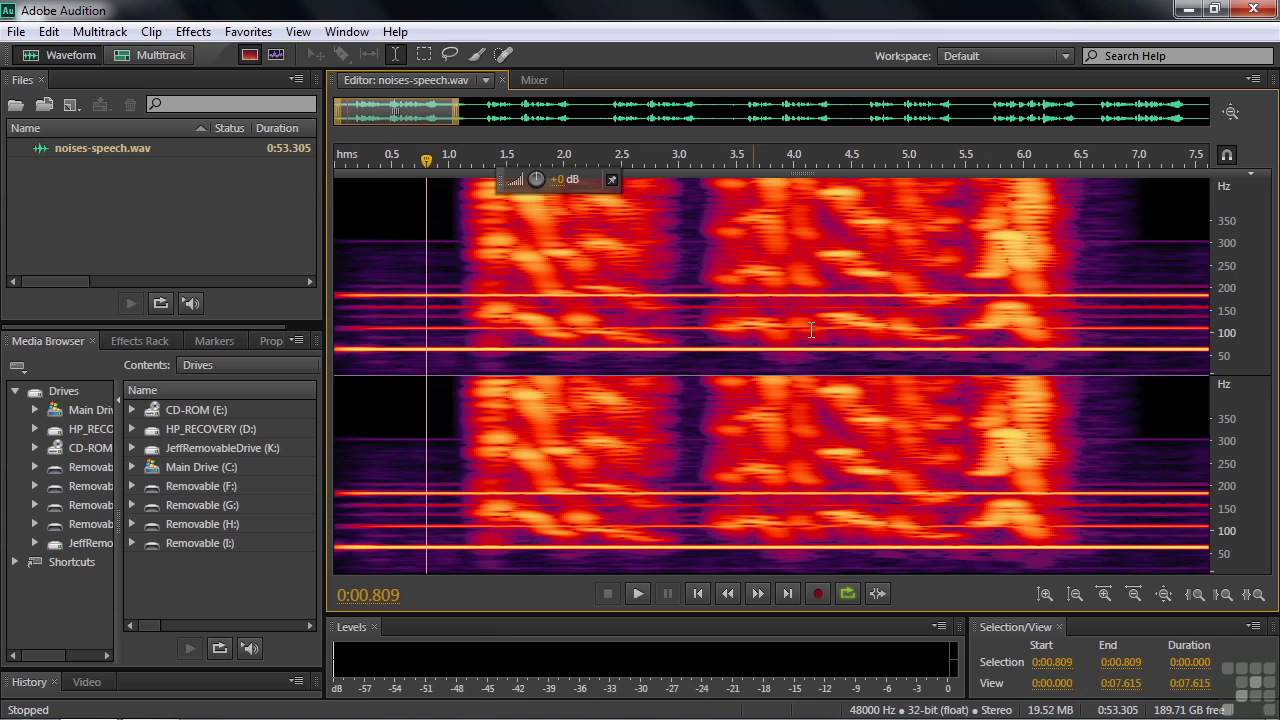
# Lower the spectral resolution to 16384 and zoom out to about the first 10 seconds.
pyautogui.rightClick(1248, 350)
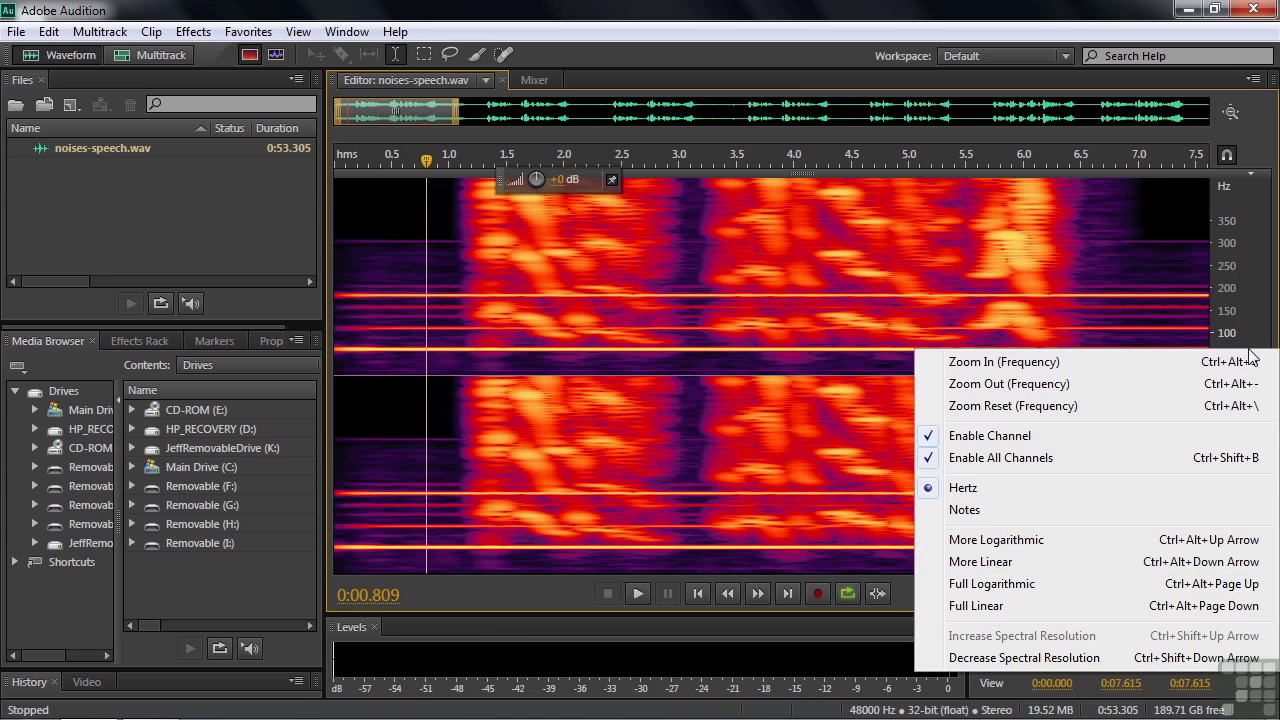
pyautogui.click(990, 658)
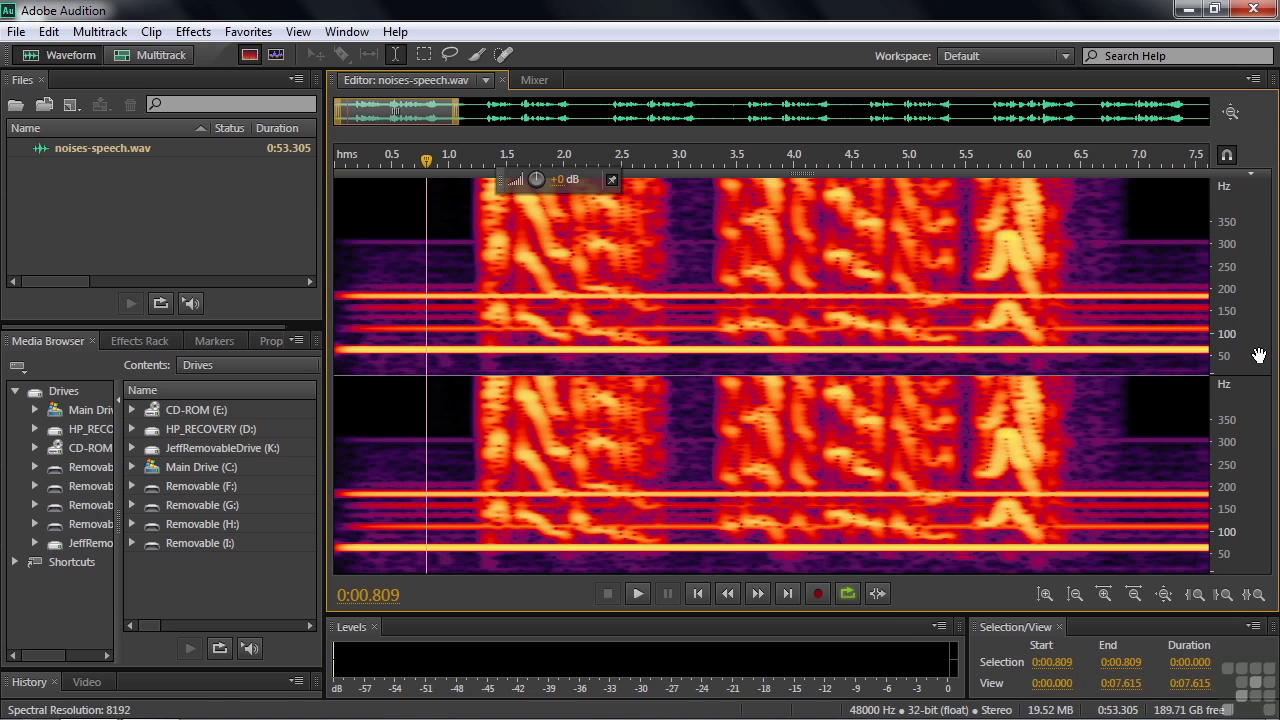
pyautogui.scroll(-2, 1258, 356)
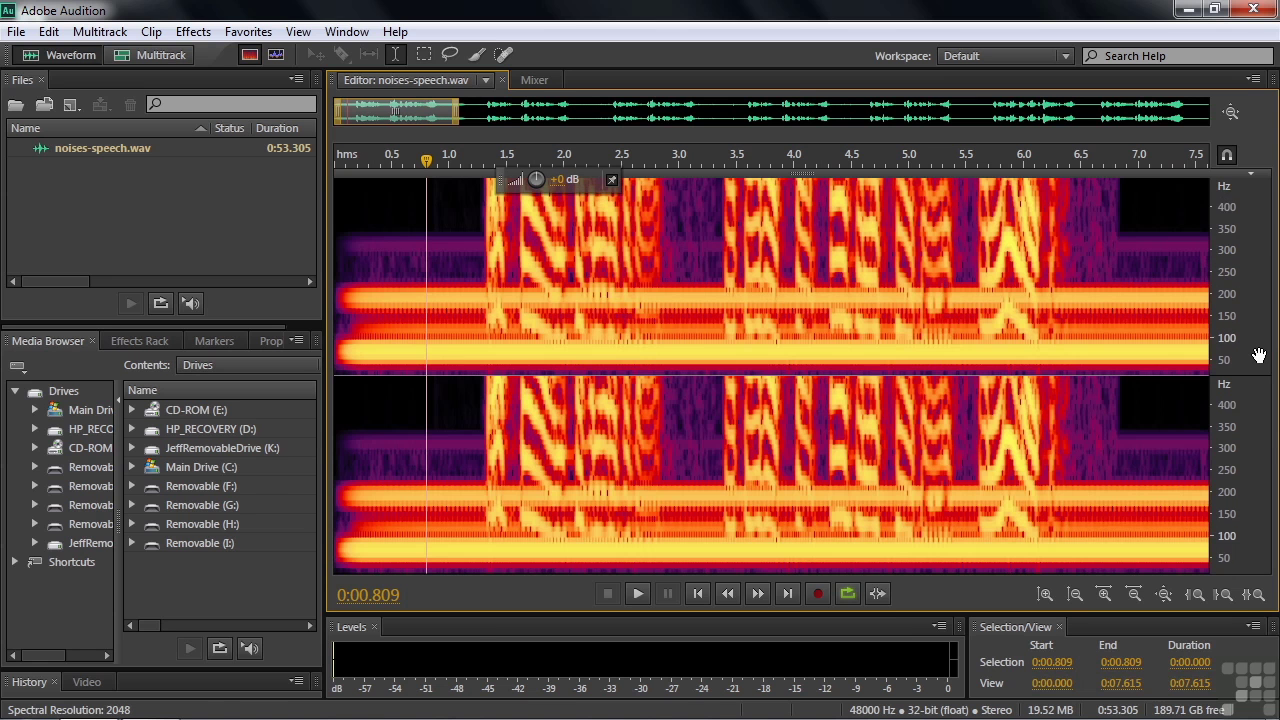
pyautogui.scroll(1, 1258, 356)
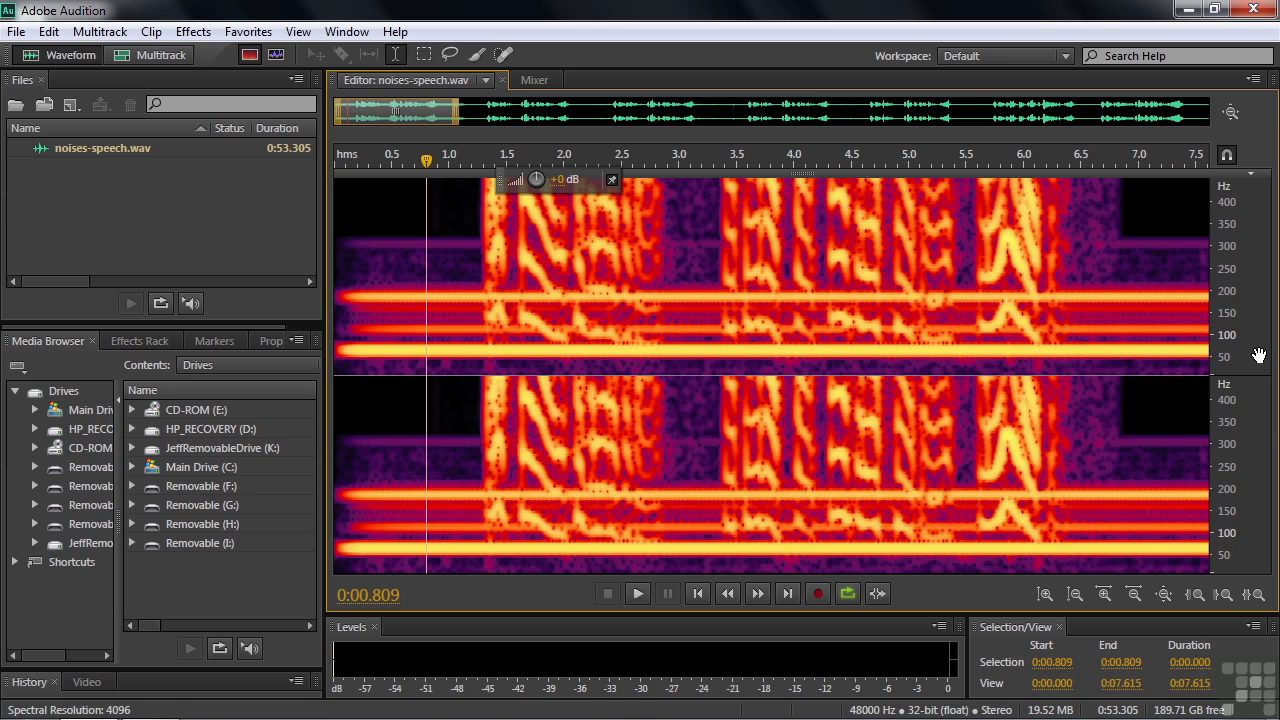
pyautogui.scroll(2, 1258, 356)
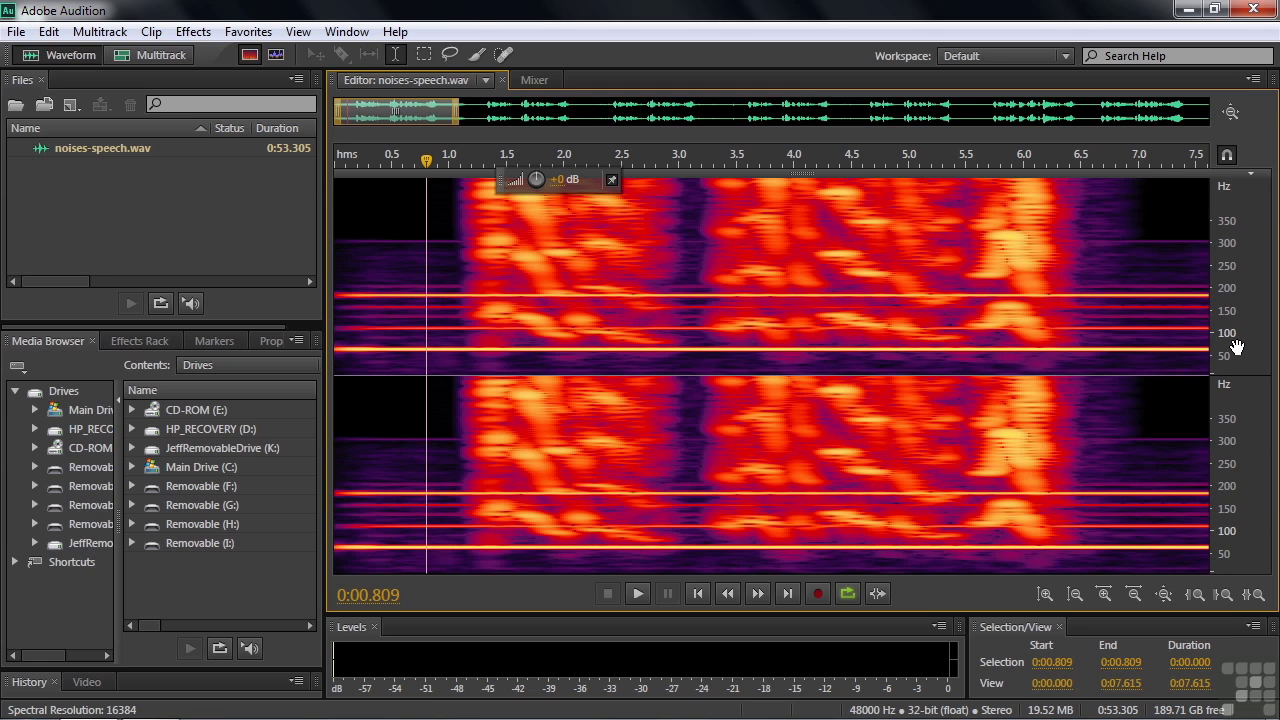
pyautogui.press('-')
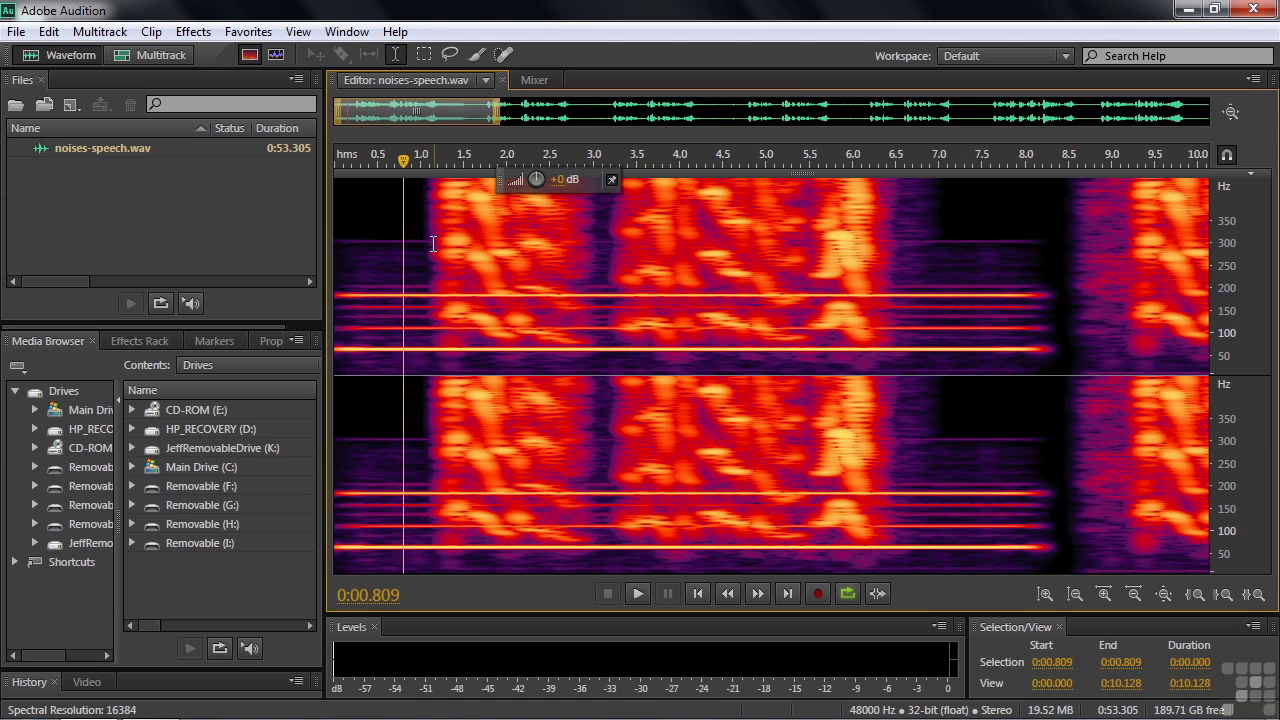
# Marquee-select the low hum frequencies from 0 to 8.5 seconds.
pyautogui.click(419, 56)
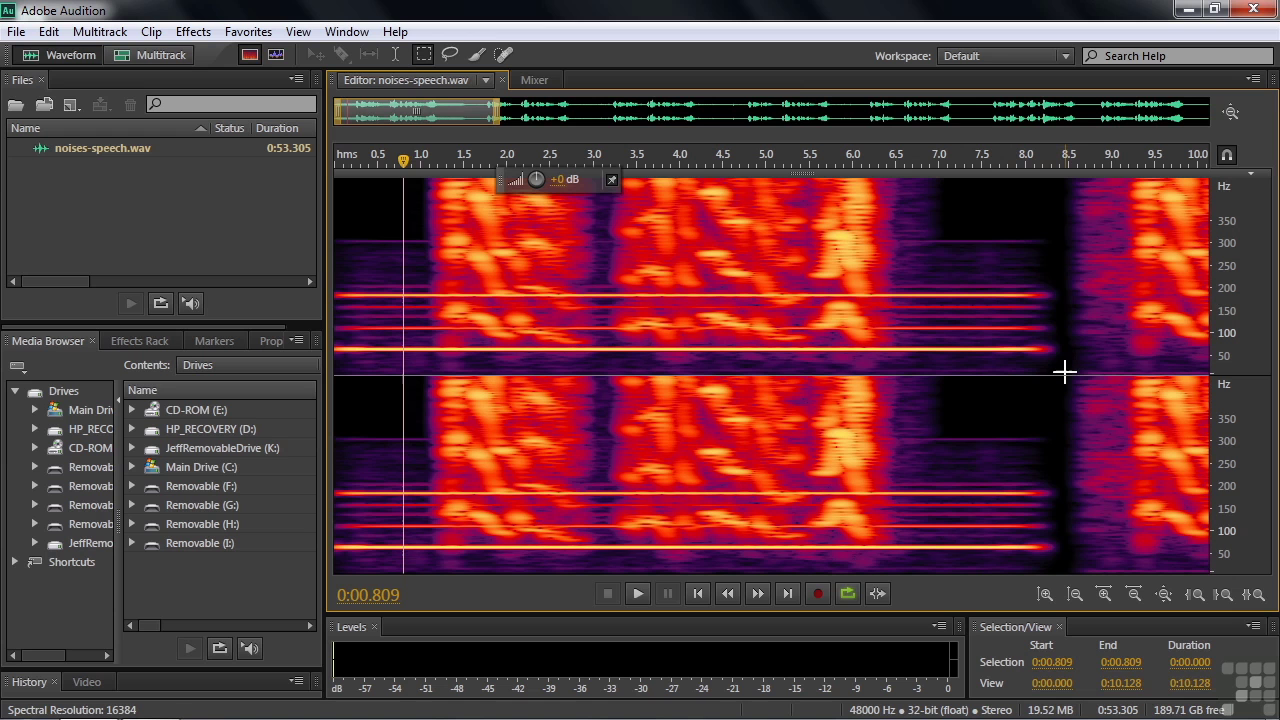
pyautogui.moveTo(1064, 372); pyautogui.dragTo(334, 231)
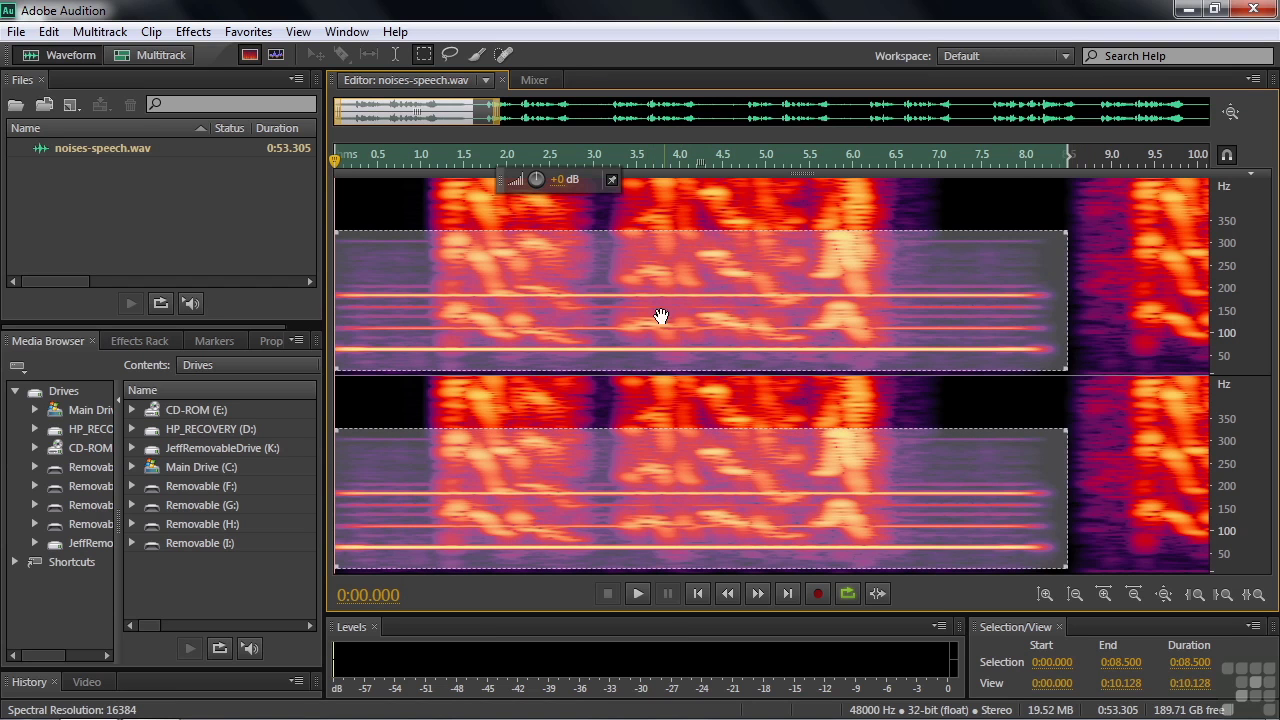
# Pull the marquee's top and bottom edges tight around the hum lines and preview that band.
pyautogui.moveTo(651, 371); pyautogui.dragTo(650, 355)
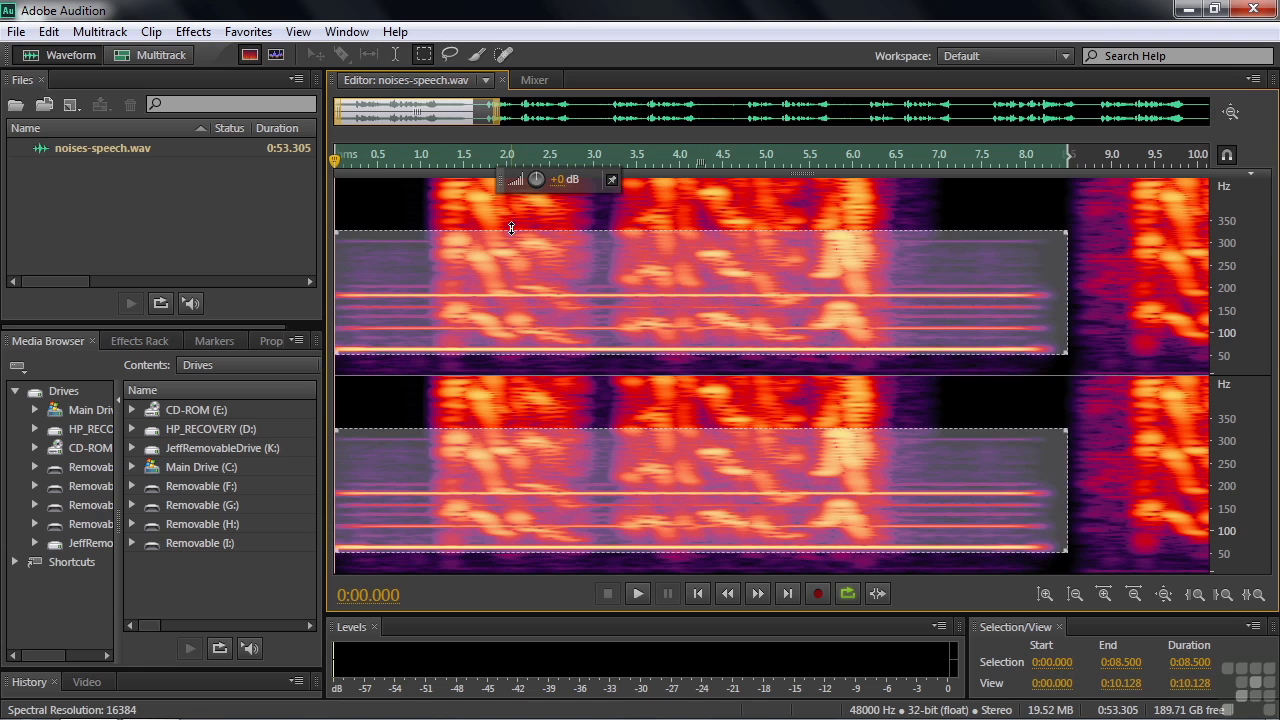
pyautogui.moveTo(511, 228); pyautogui.dragTo(512, 234)
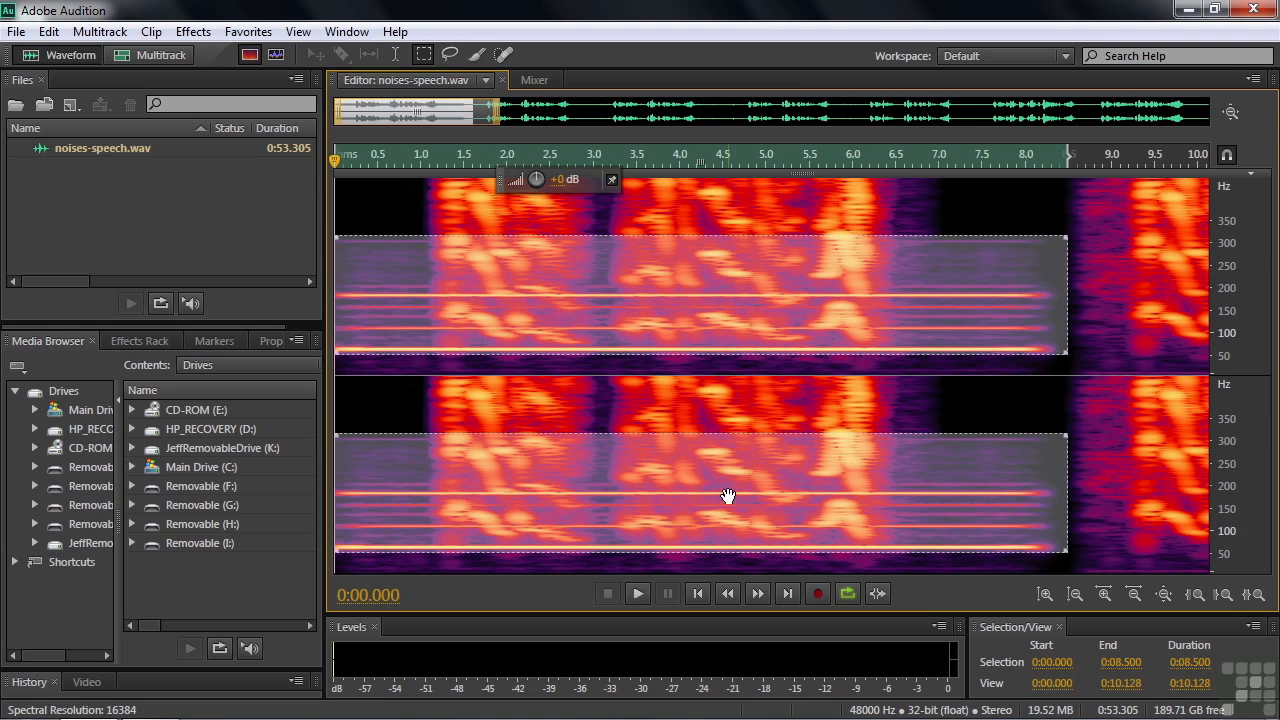
pyautogui.press('space')
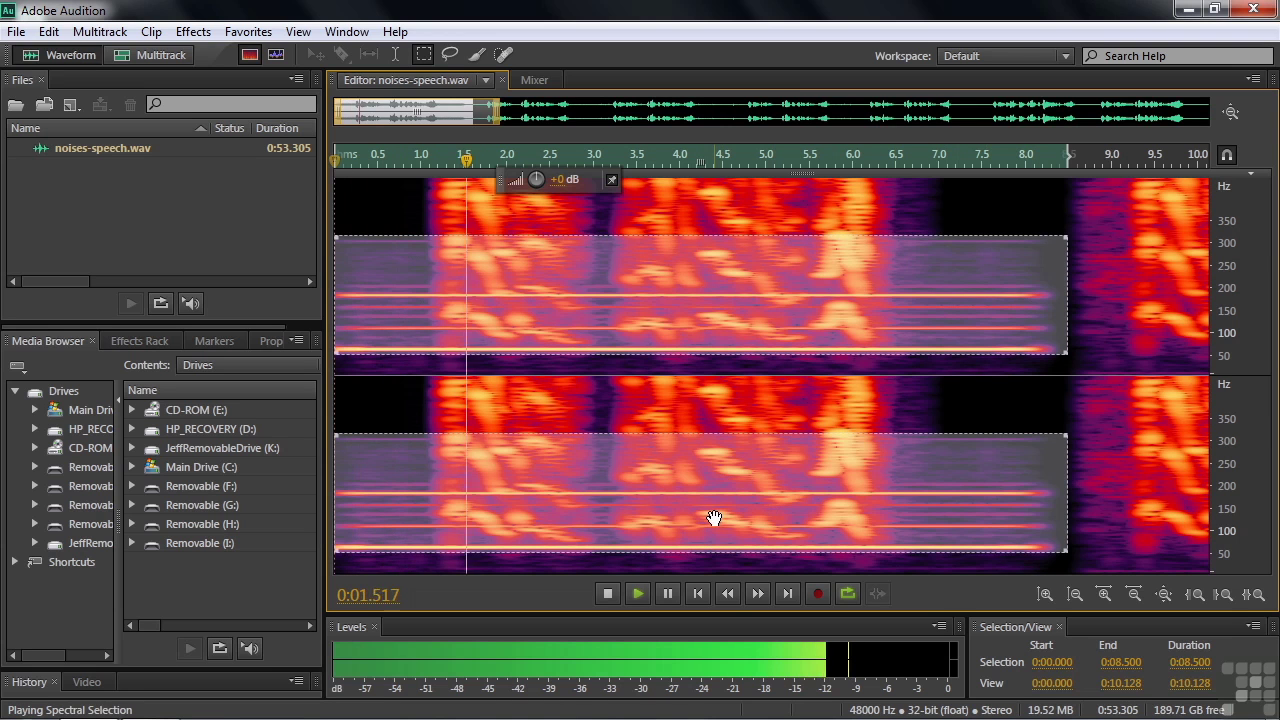
pyautogui.press('space')
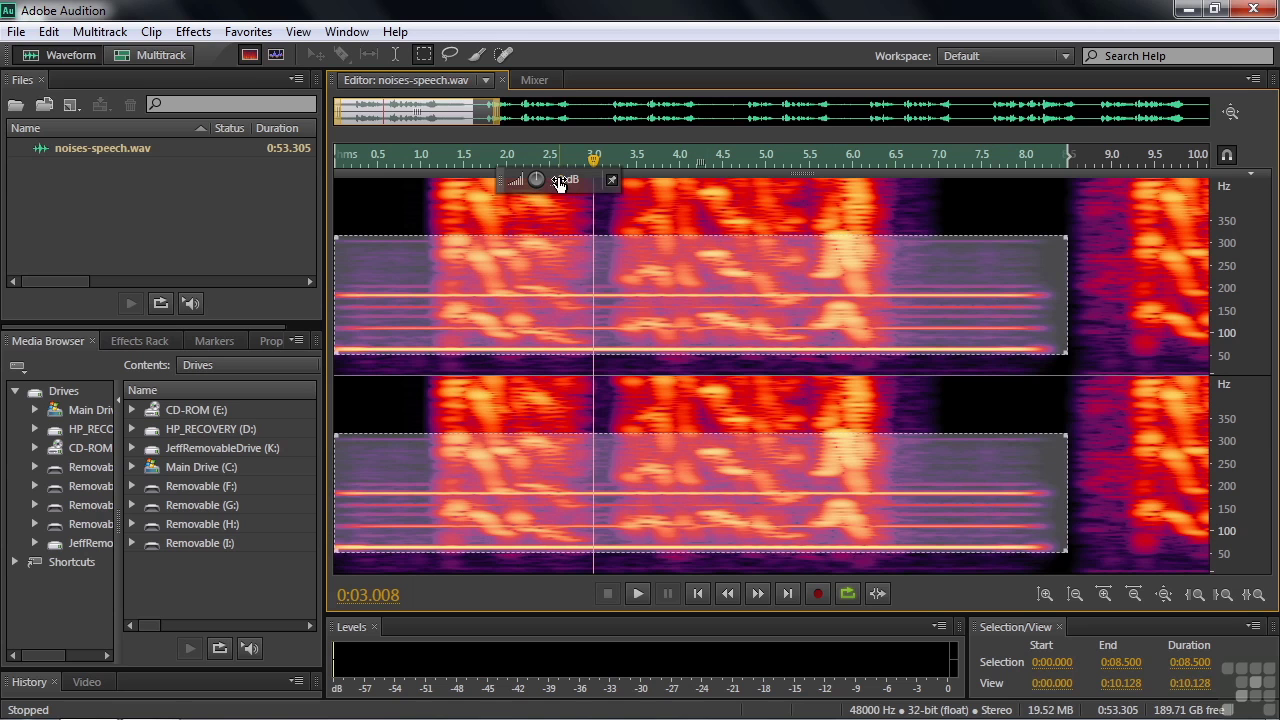
# Reduce the selected hum band by -11.1 dB, deselect, and play from the start to listen.
pyautogui.moveTo(559, 183); pyautogui.dragTo(456, 189)
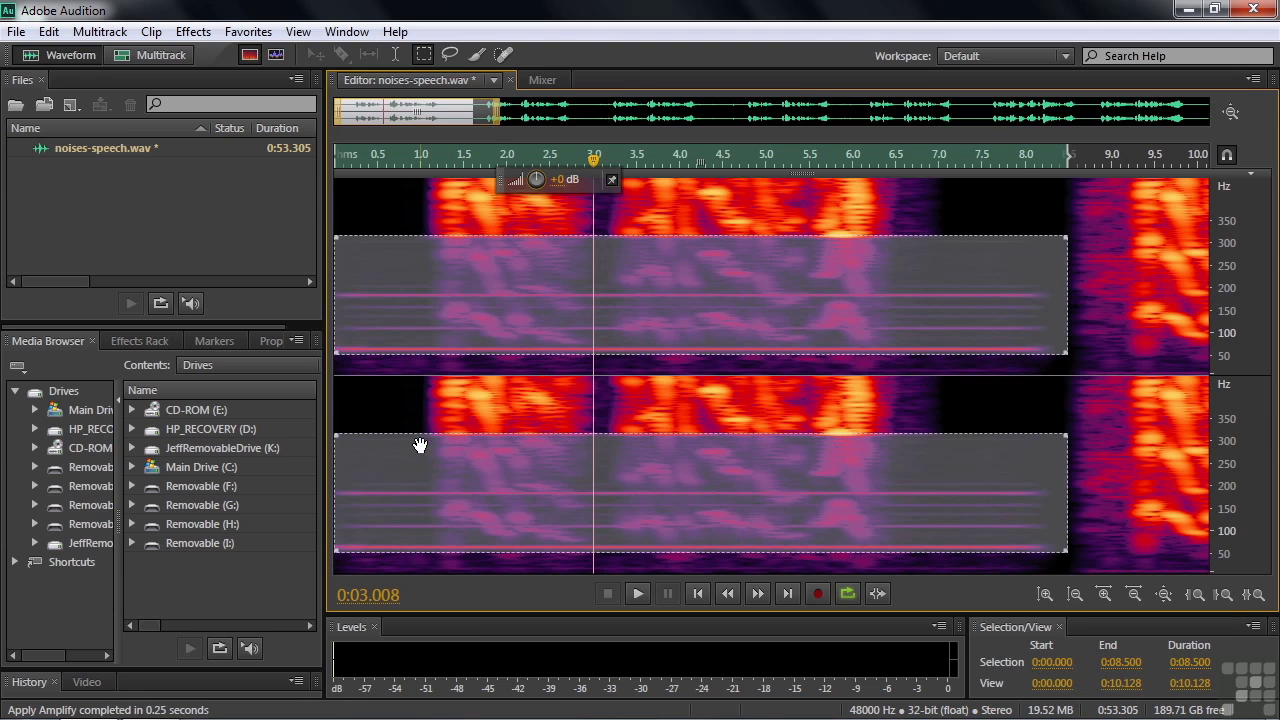
pyautogui.click(1063, 397)
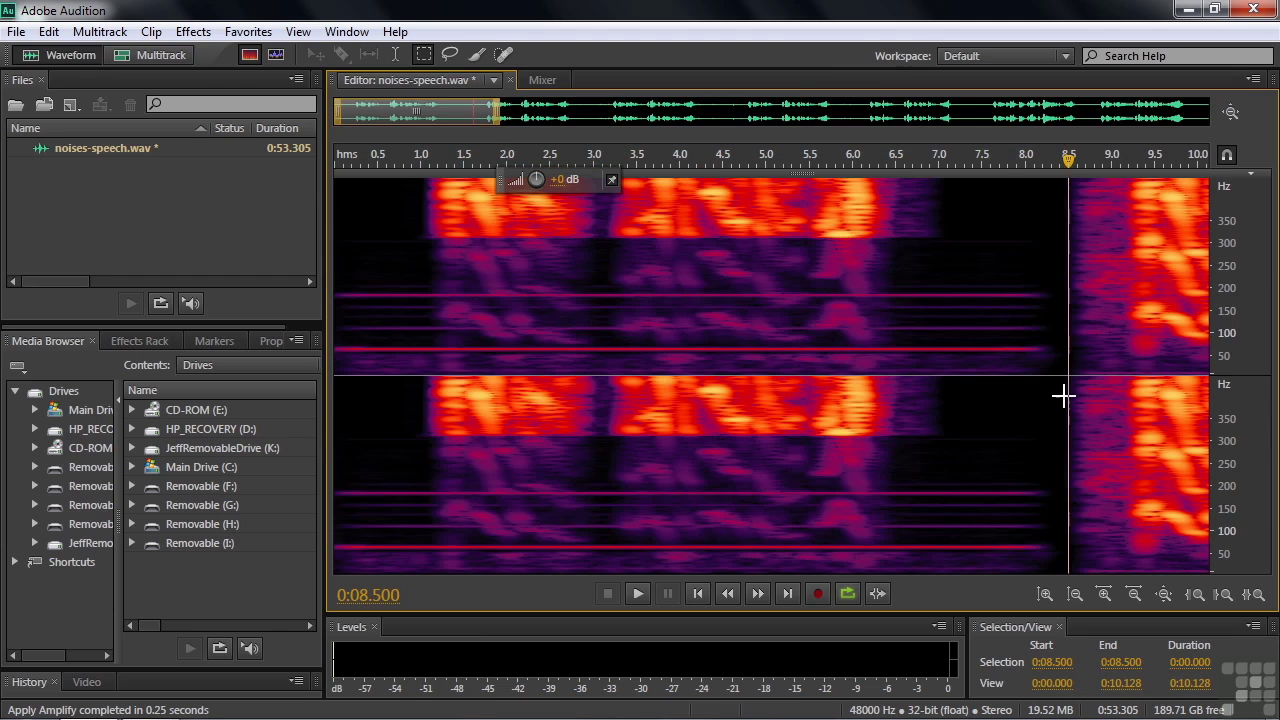
pyautogui.click(340, 423)
pyautogui.press('space')
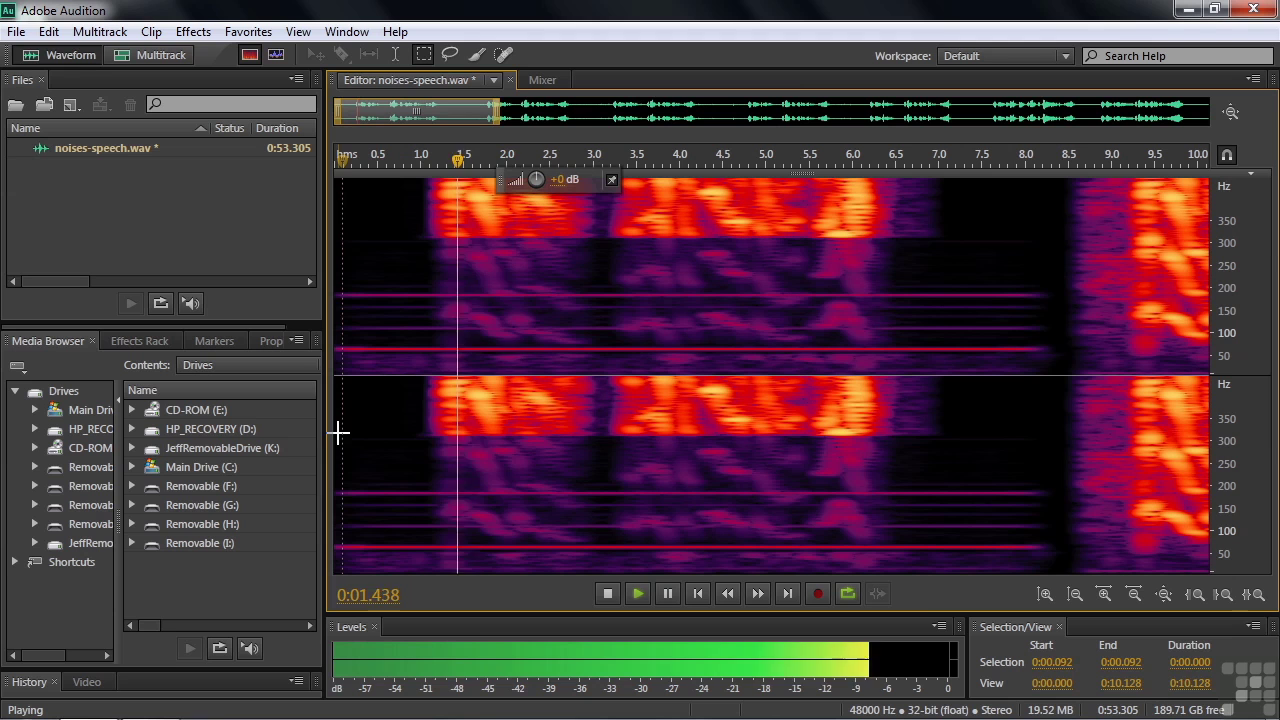
pyautogui.press('space')
pyautogui.press('Home')
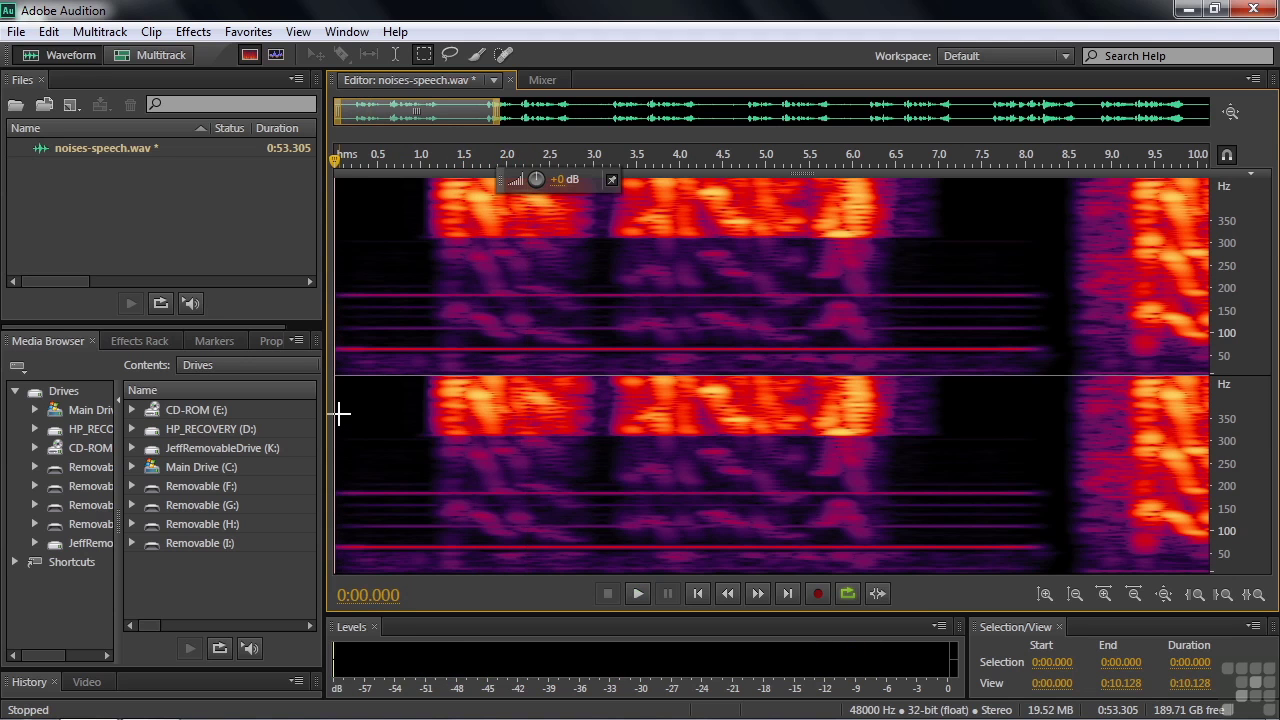
pyautogui.press('space')
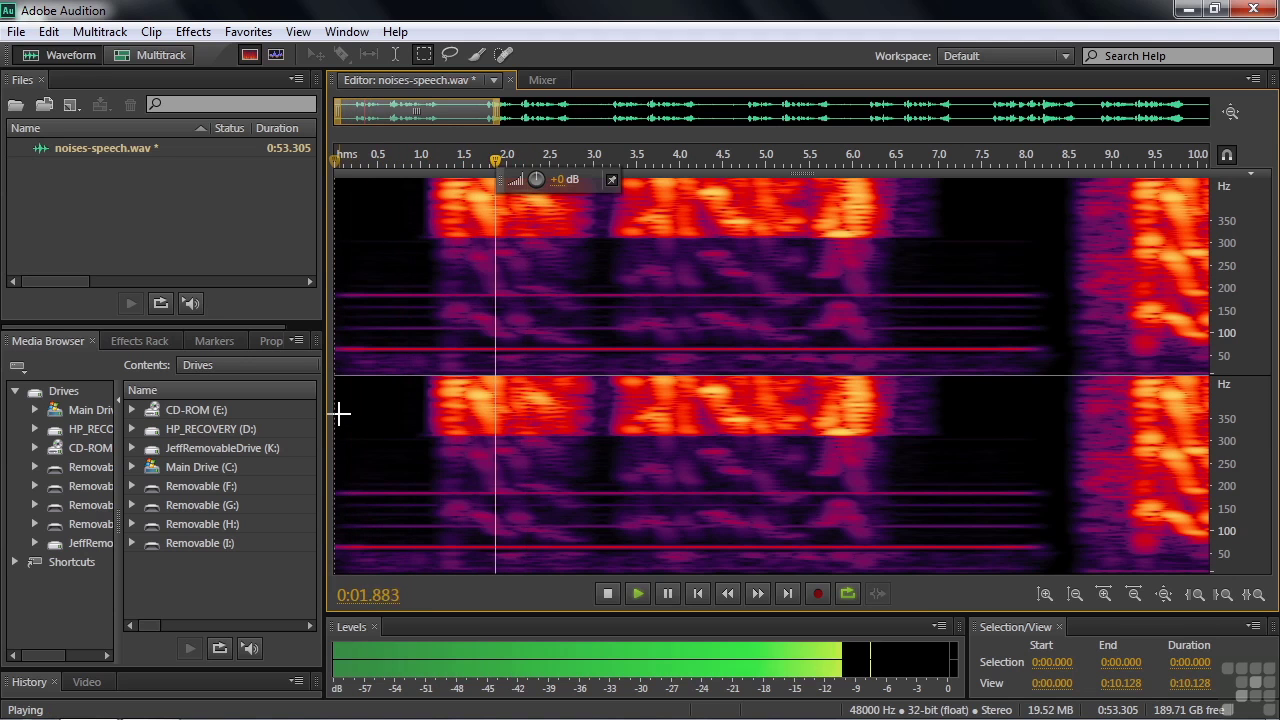
pyautogui.press('space')
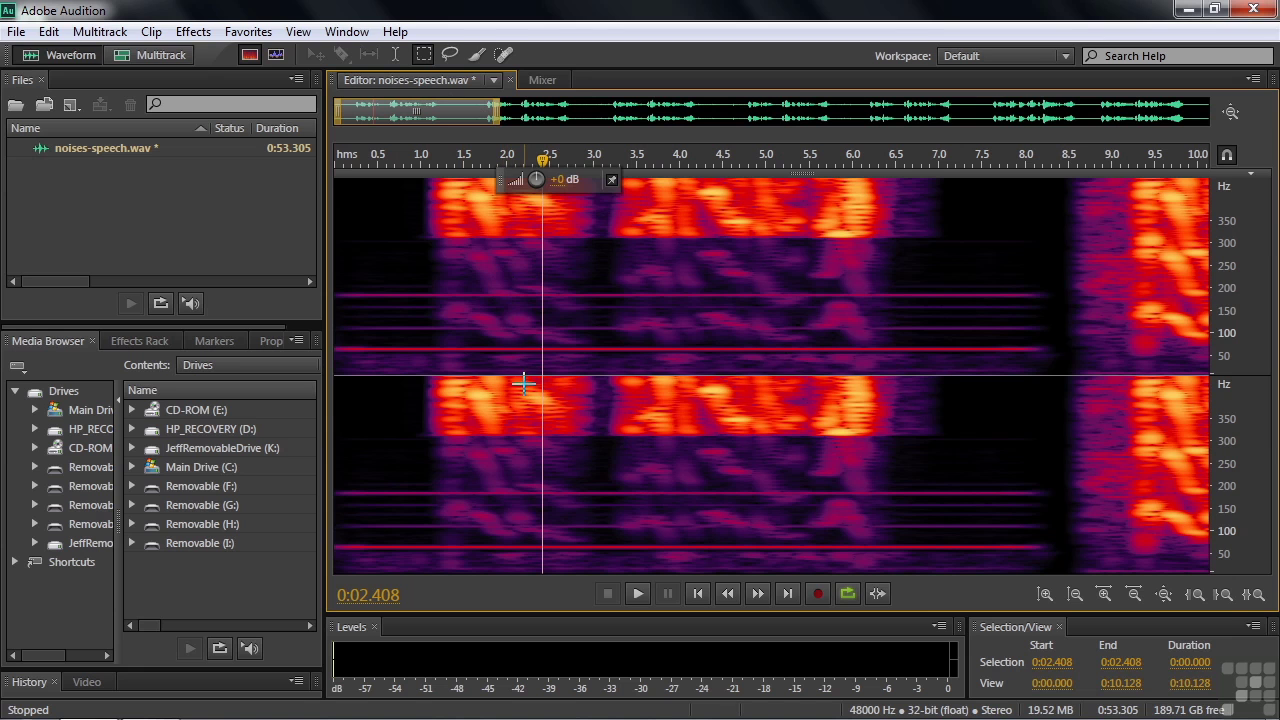
# Undo the hum-band reduction, deselect, and bring up Effects > Filter and EQ > FFT Filter.
pyautogui.hotkey('ctrl', 'z')
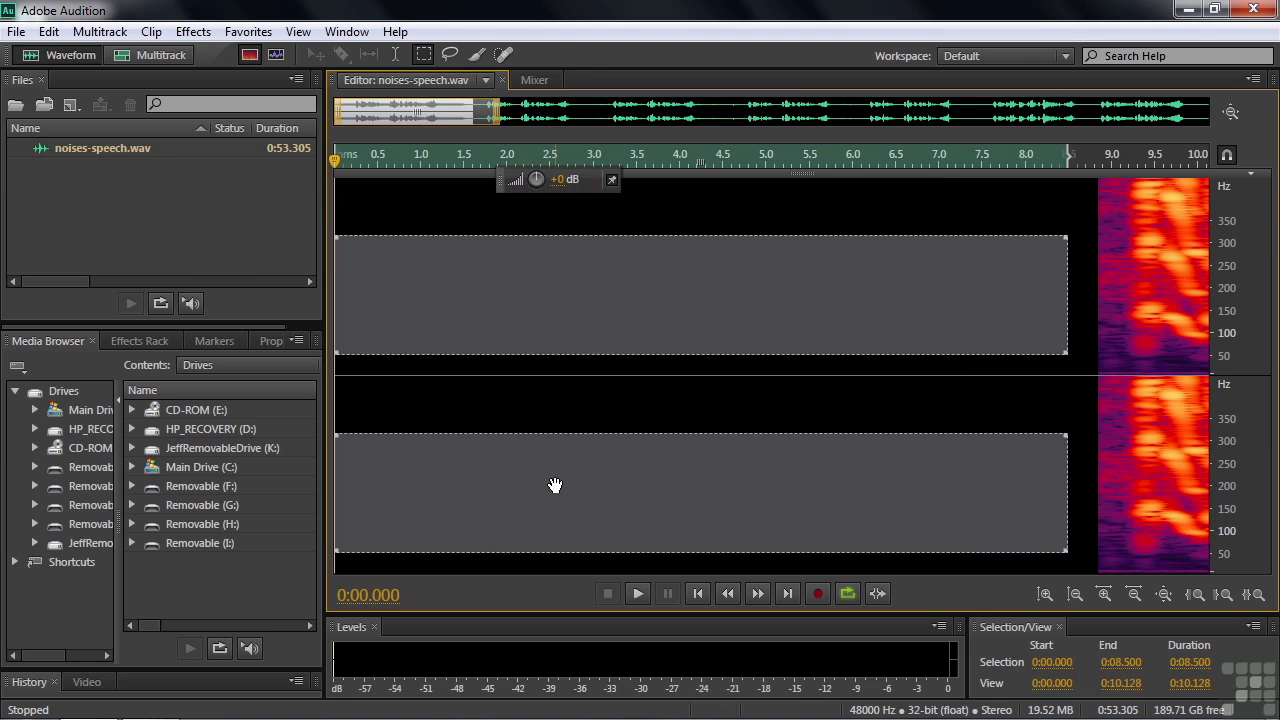
pyautogui.click(414, 410)
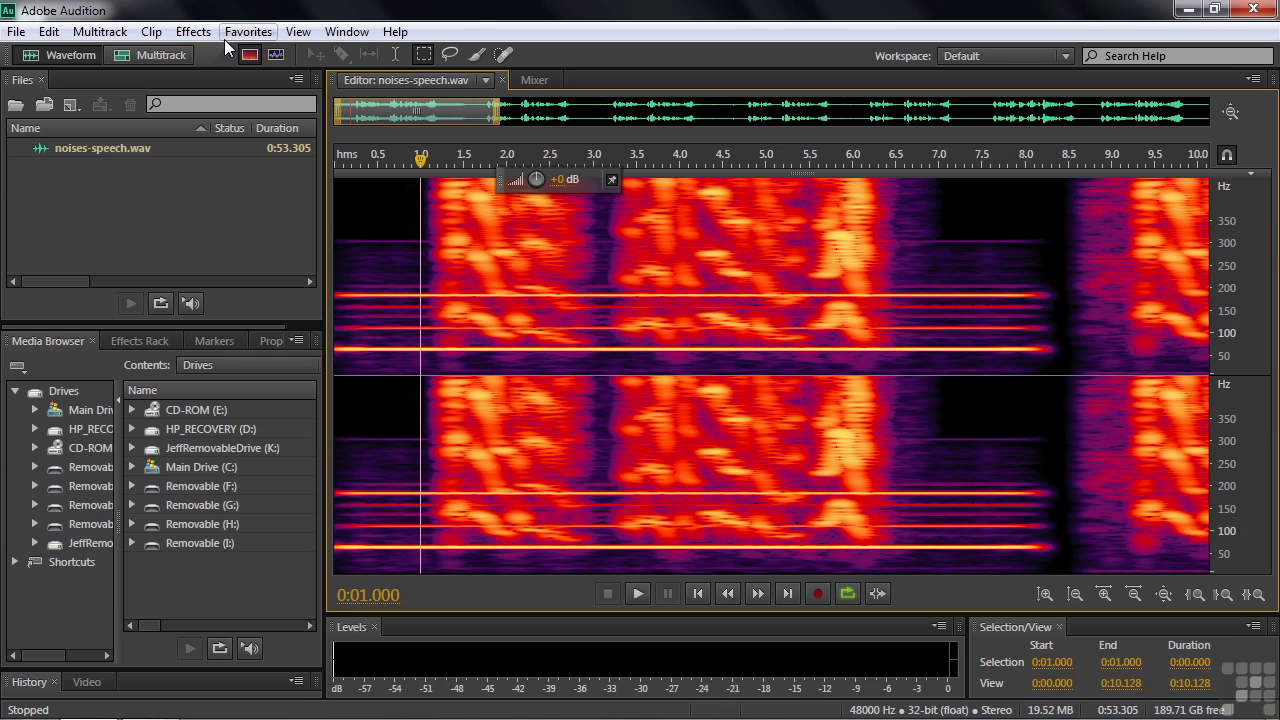
pyautogui.click(185, 33)
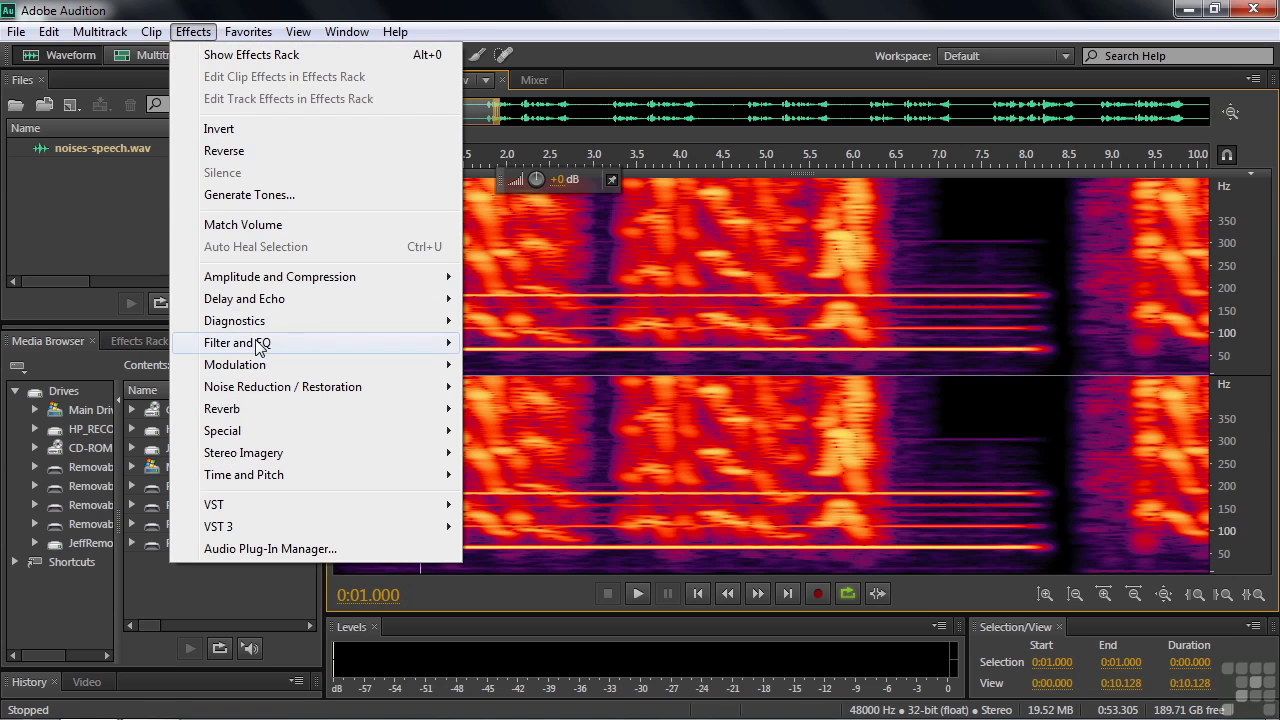
pyautogui.moveTo(257, 343)
pyautogui.click(546, 348)
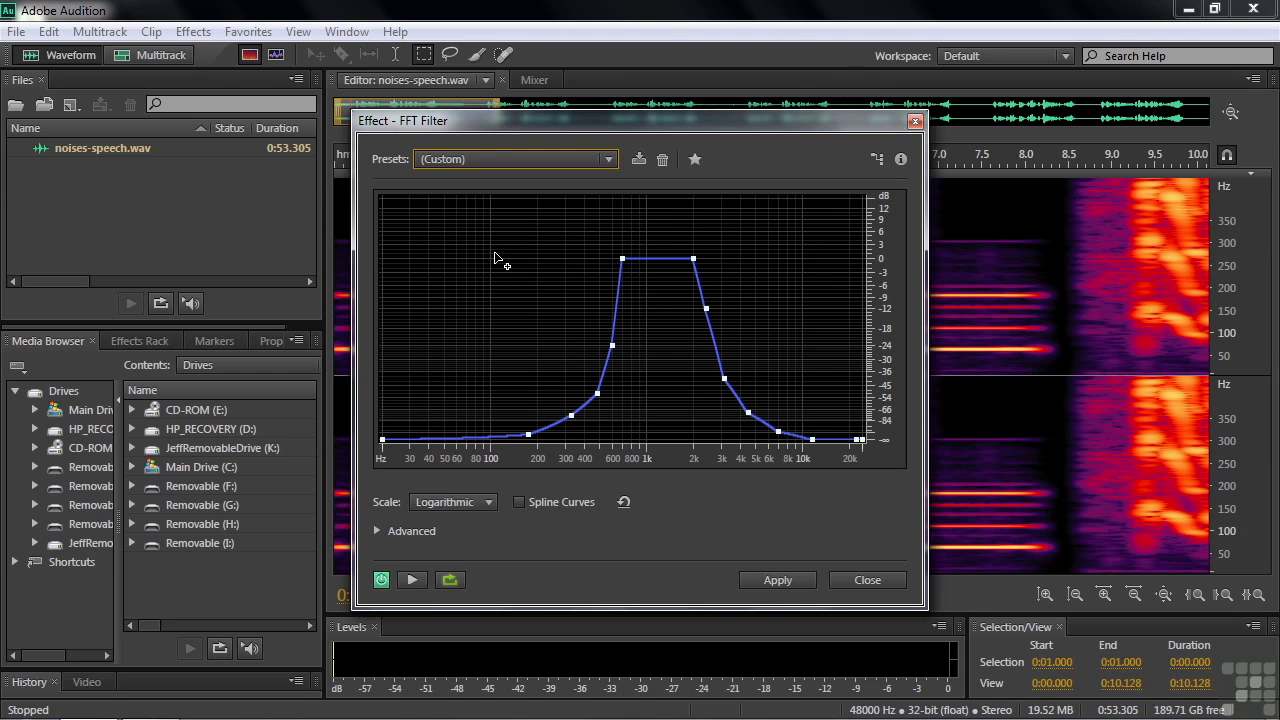
# Reset the FFT Filter to its flat (Default) preset and zoom the spectrogram to 10–220 Hz.
pyautogui.click(608, 159)
pyautogui.click(540, 181)
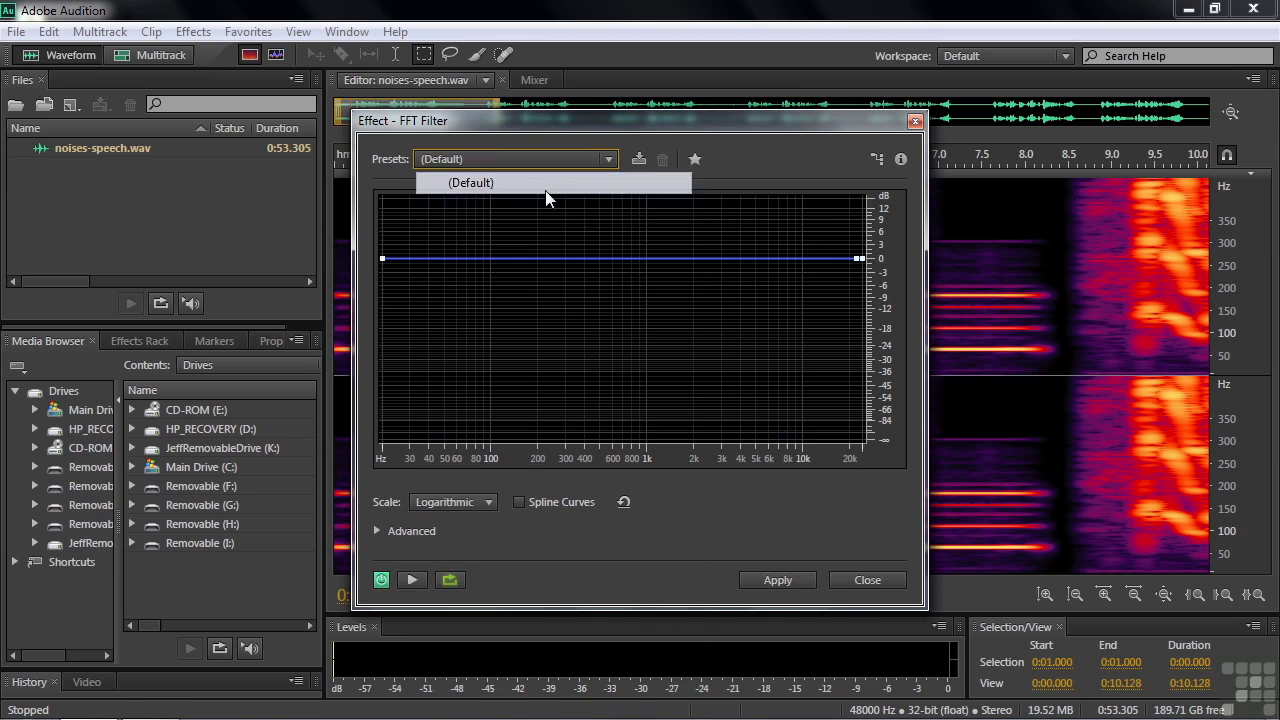
pyautogui.moveTo(644, 132); pyautogui.dragTo(296, 128)
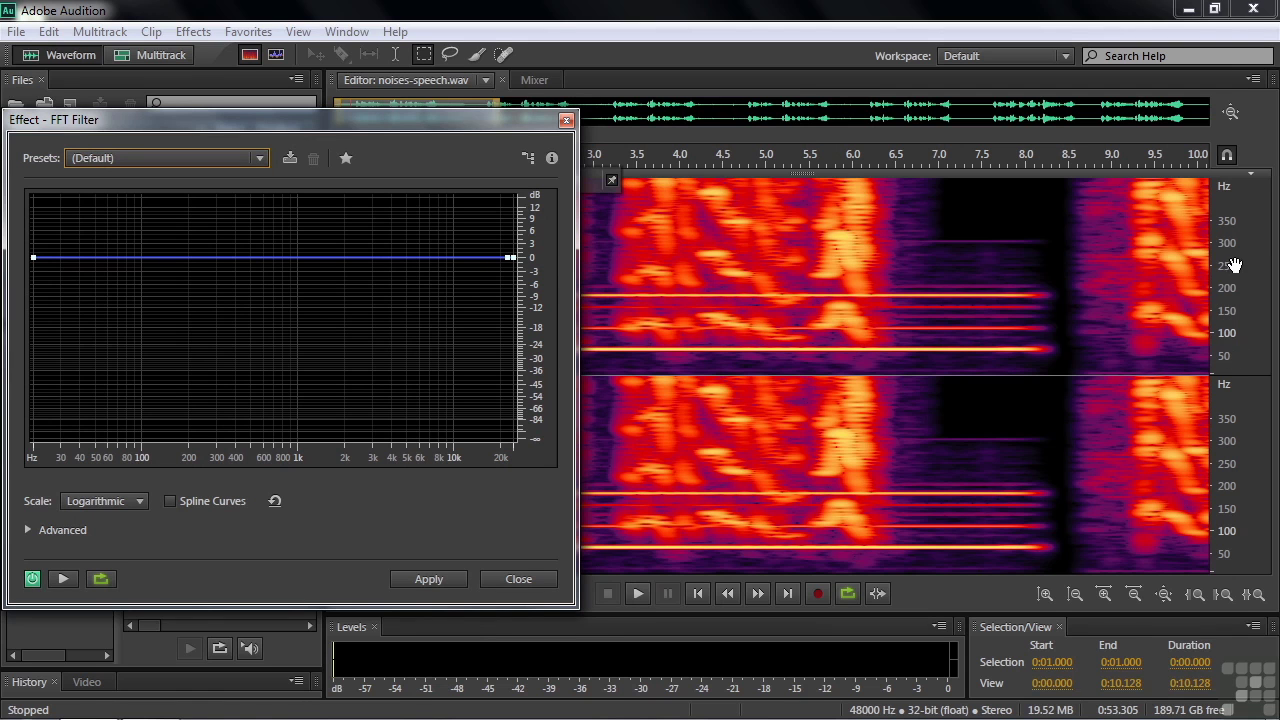
pyautogui.moveTo(1243, 265); pyautogui.dragTo(1241, 368)
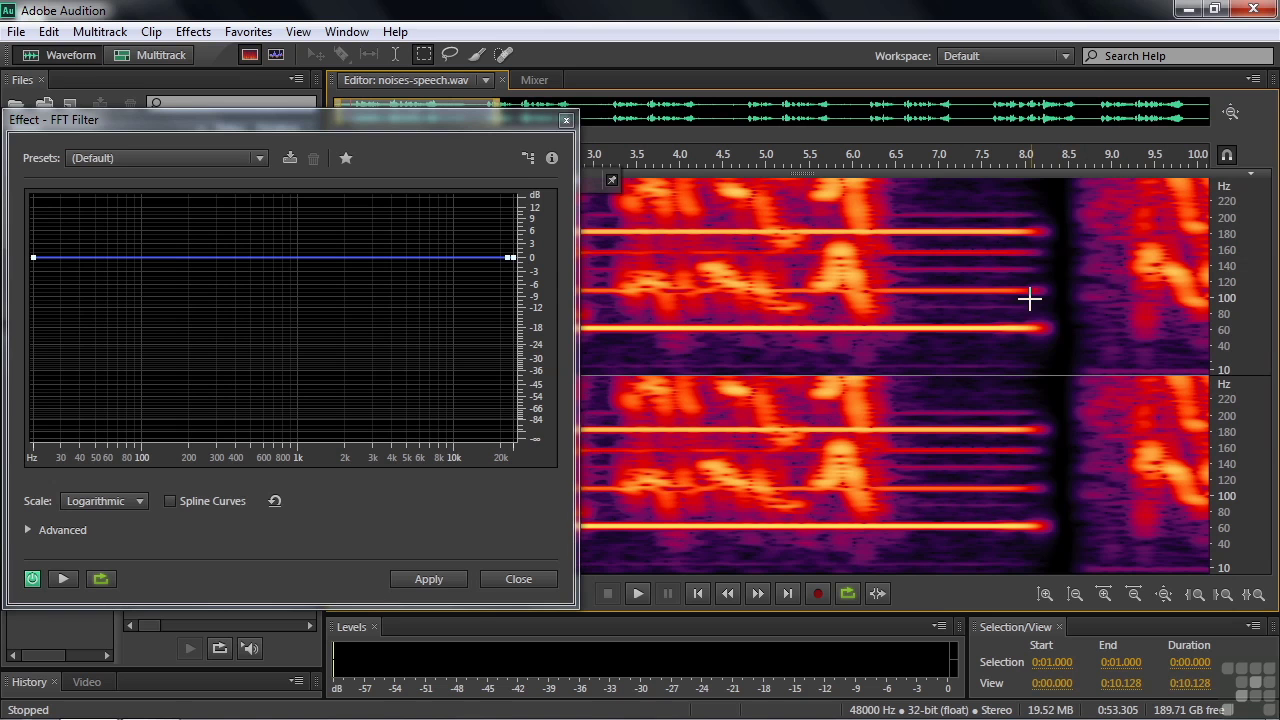
# Add FFT curve points near 54 and 215 Hz, drag them into a deep low cut, and preview.
pyautogui.click(194, 260)
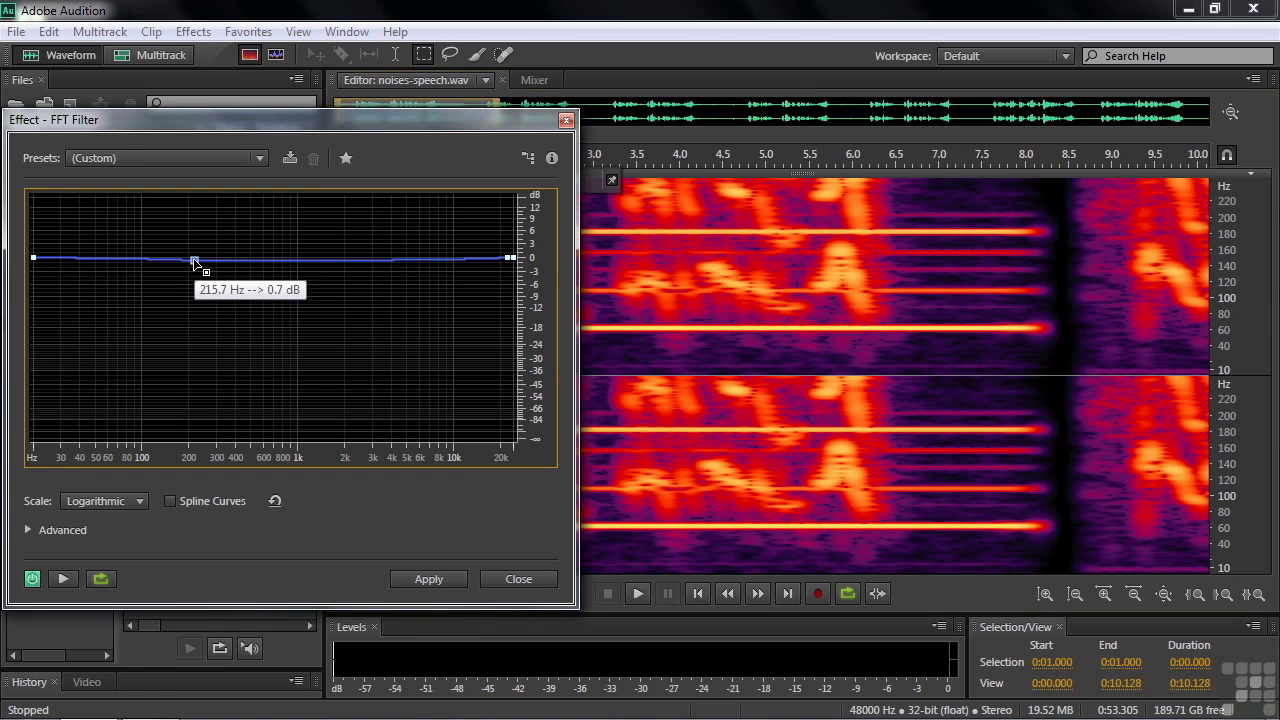
pyautogui.click(102, 260)
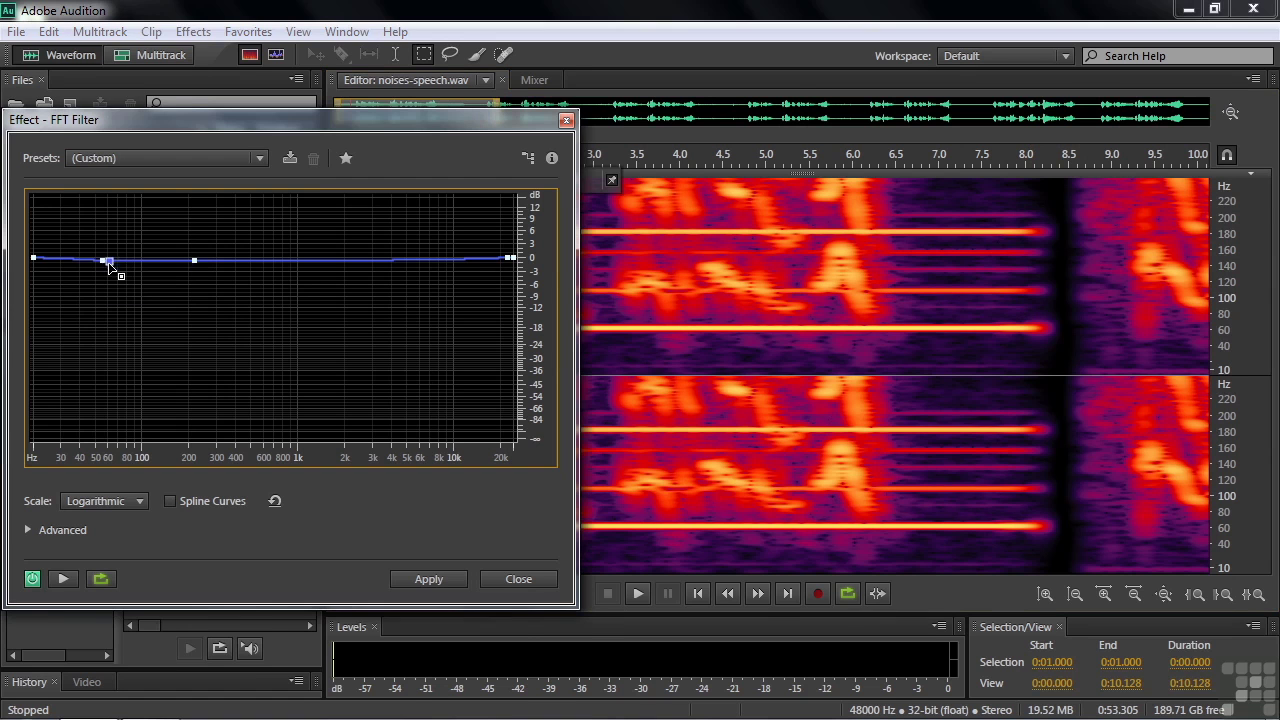
pyautogui.moveTo(106, 262); pyautogui.dragTo(103, 446)
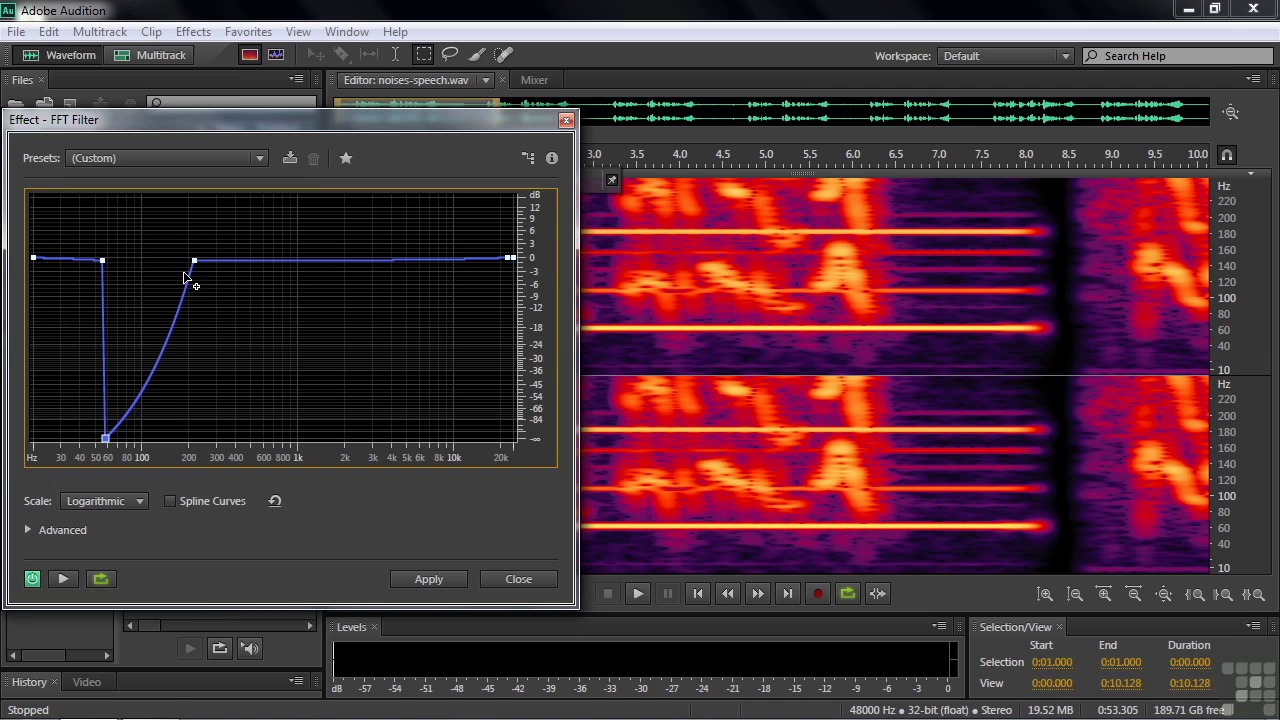
pyautogui.moveTo(193, 280); pyautogui.dragTo(193, 467)
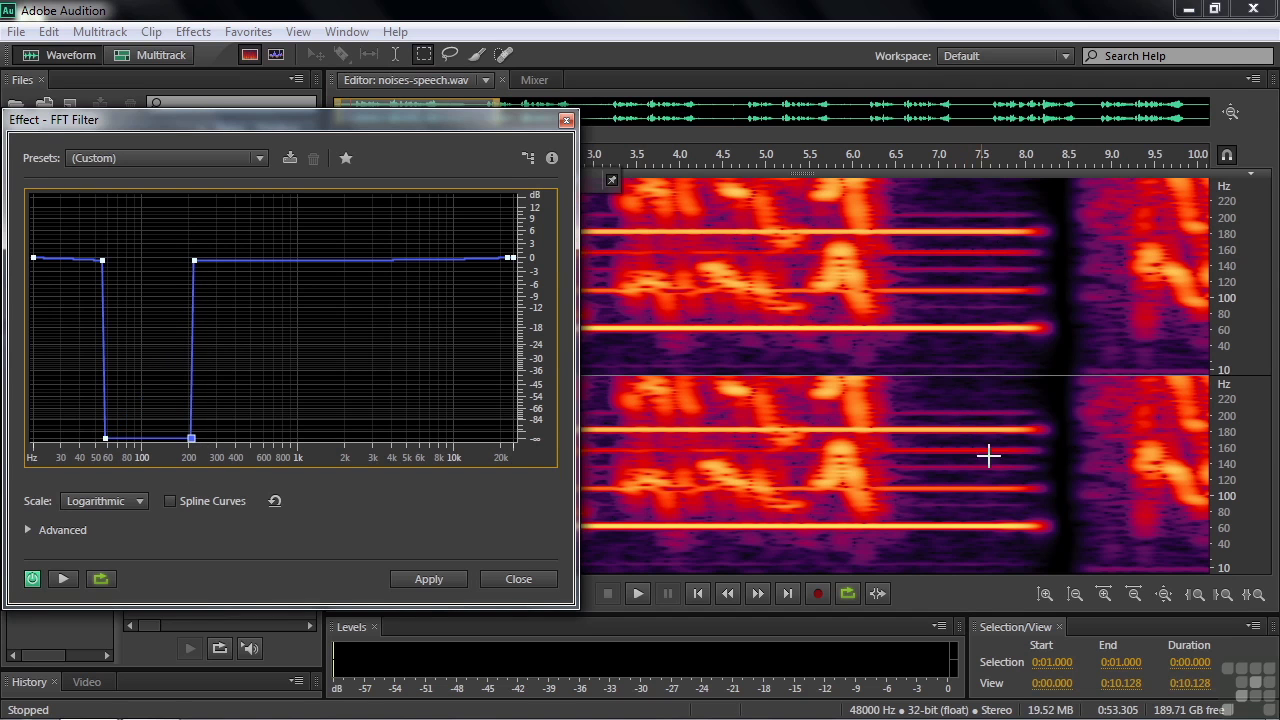
pyautogui.moveTo(416, 118); pyautogui.dragTo(406, 312)
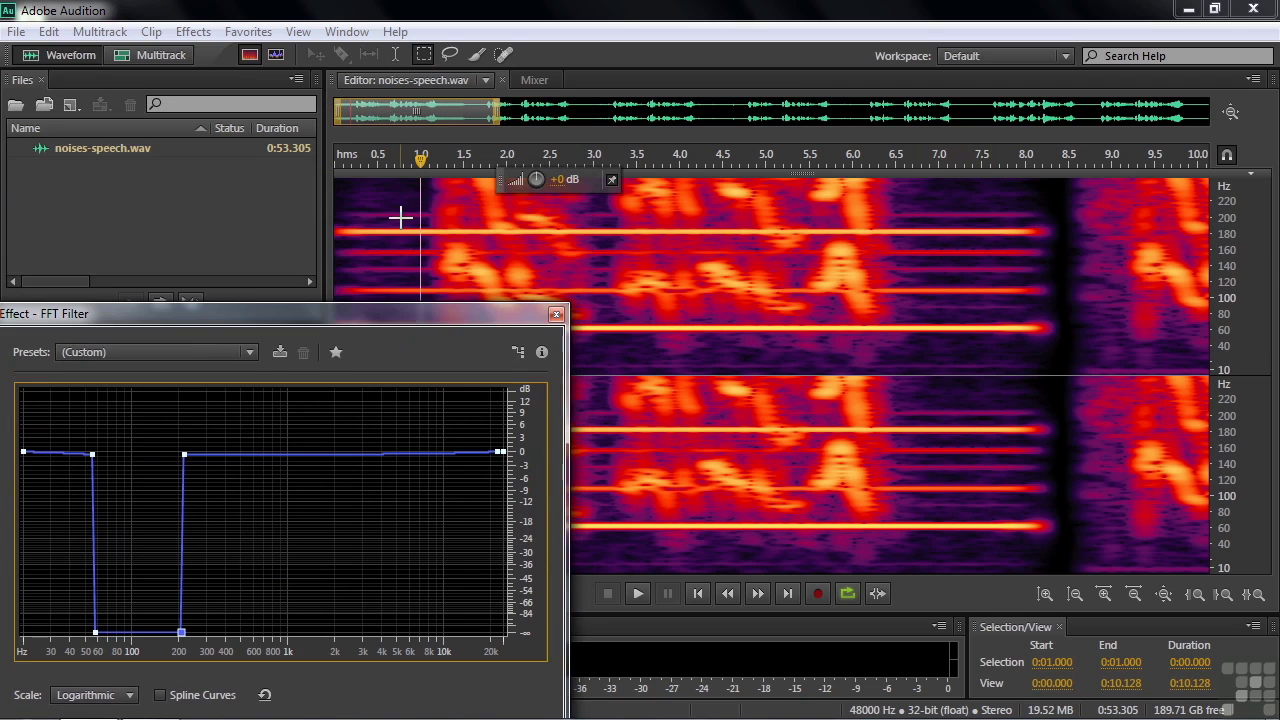
pyautogui.click(386, 200)
pyautogui.press('space')
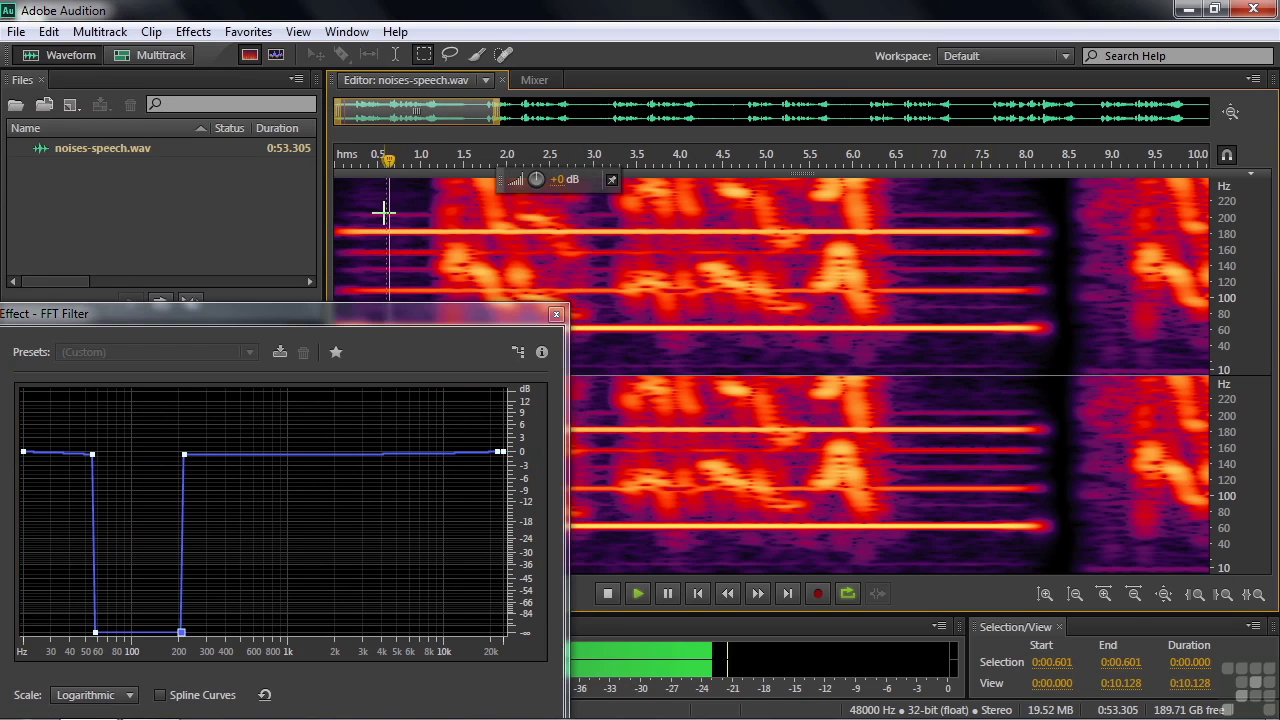
pyautogui.press('space')
# Move the upper point to about 280 Hz, nudge the lower one down, preview, then close without applying.
pyautogui.moveTo(361, 318); pyautogui.dragTo(384, 221)
pyautogui.moveTo(210, 360); pyautogui.dragTo(225, 358)
pyautogui.moveTo(117, 358); pyautogui.dragTo(106, 357)
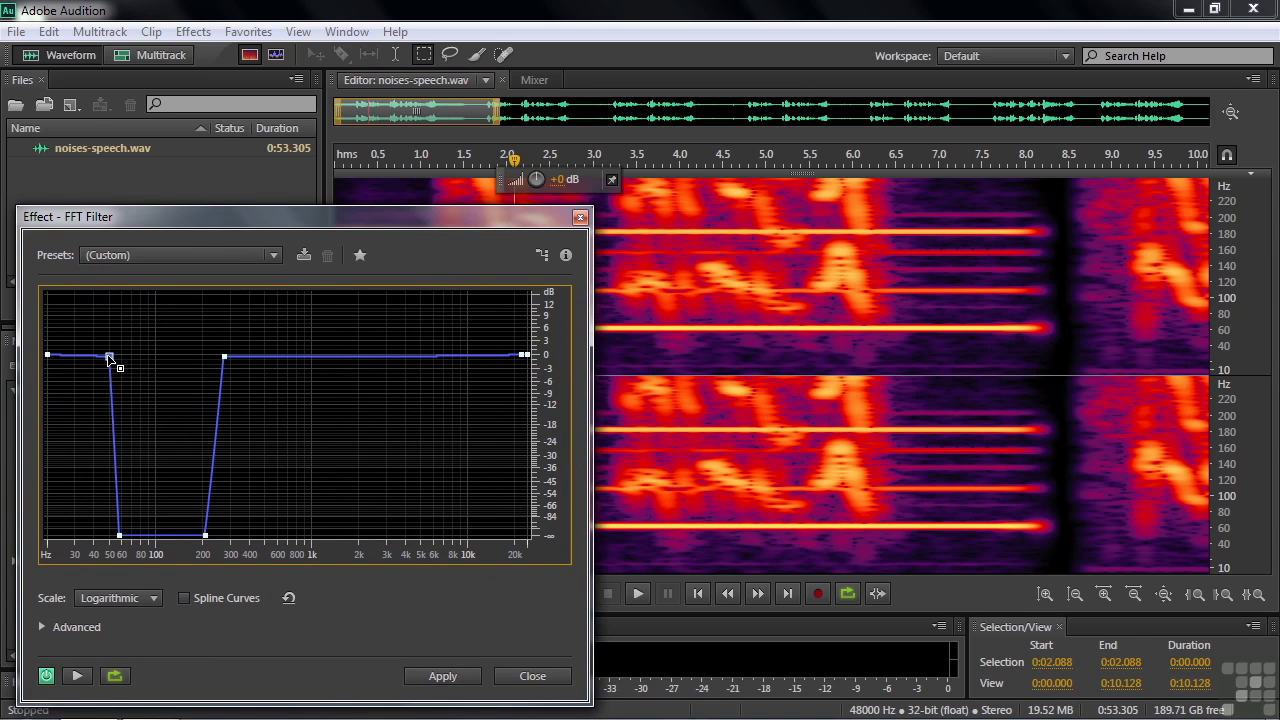
pyautogui.click(396, 188)
pyautogui.press('space')
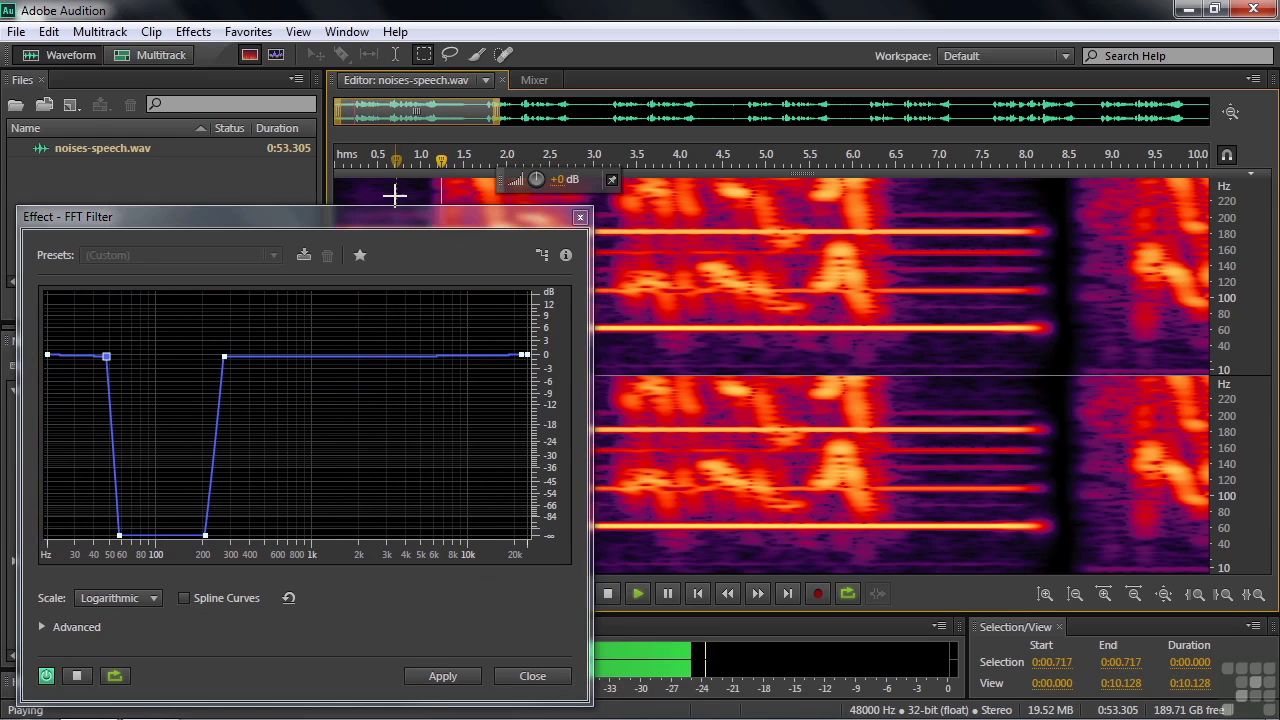
pyautogui.press('space')
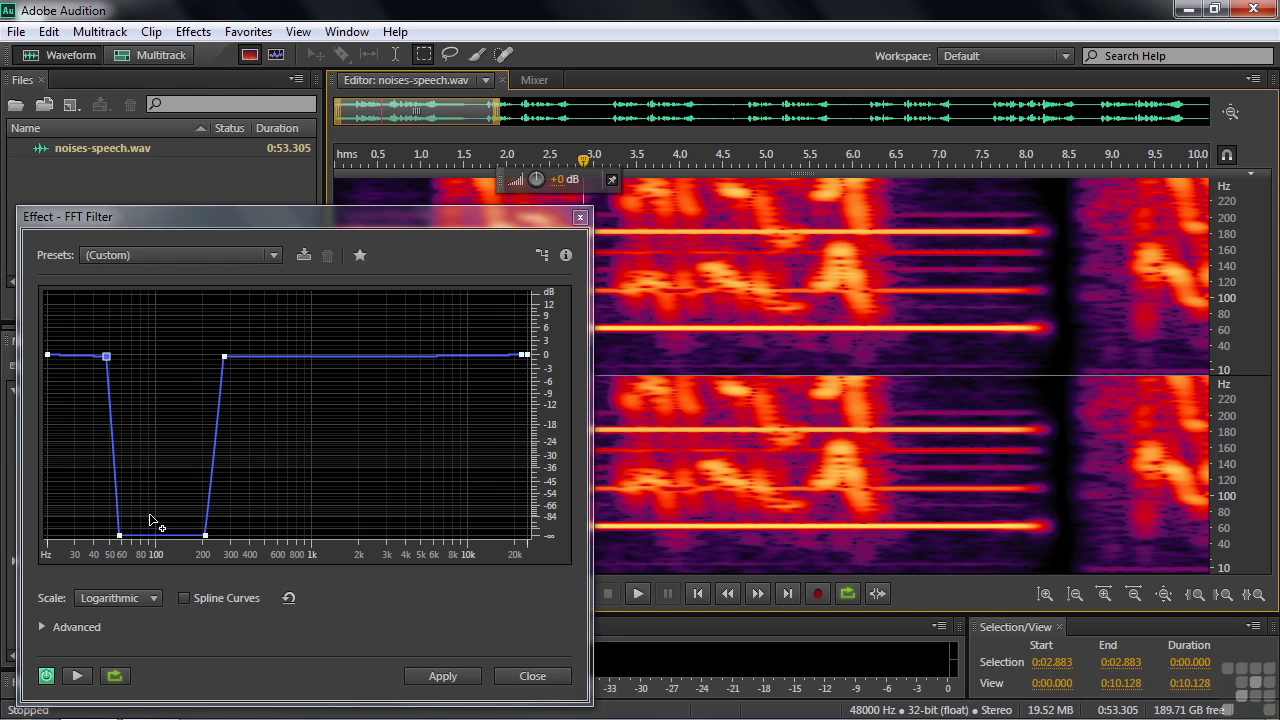
pyautogui.click(530, 677)
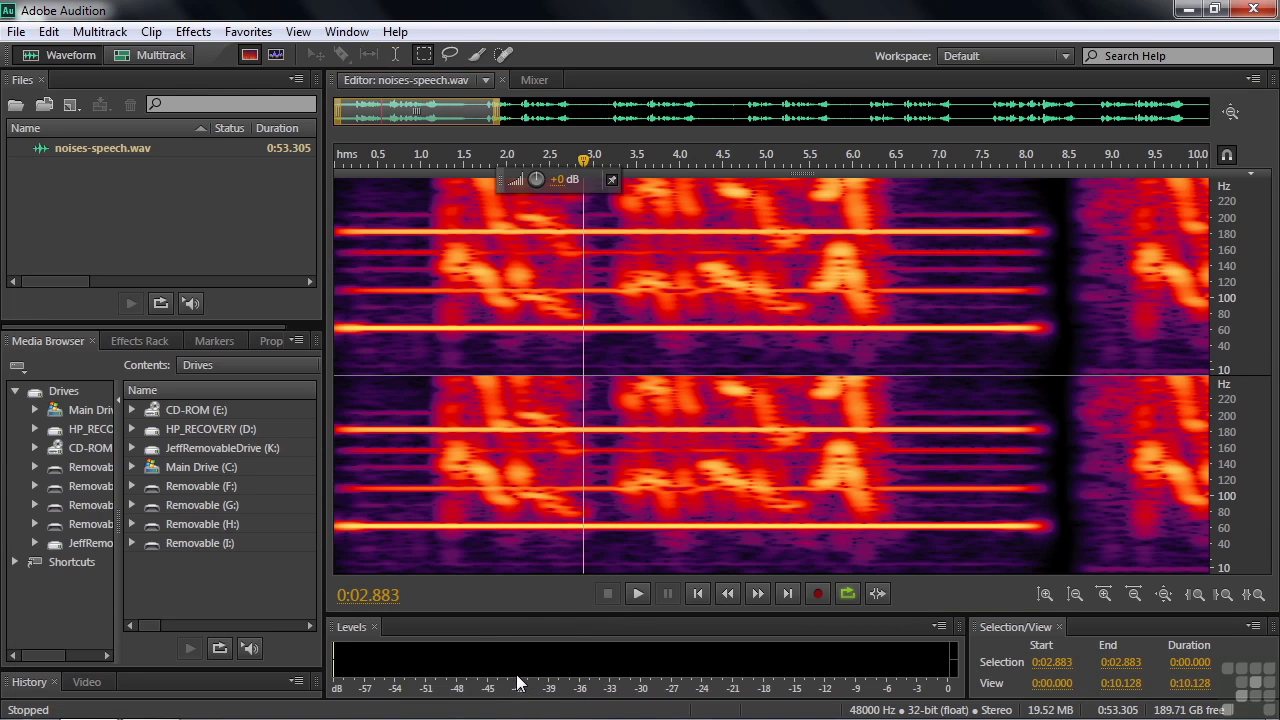
# Open the Notch Filter on its (Default) preset and deepen notch 1 at 60 Hz to -70 dB.
pyautogui.click(195, 33)
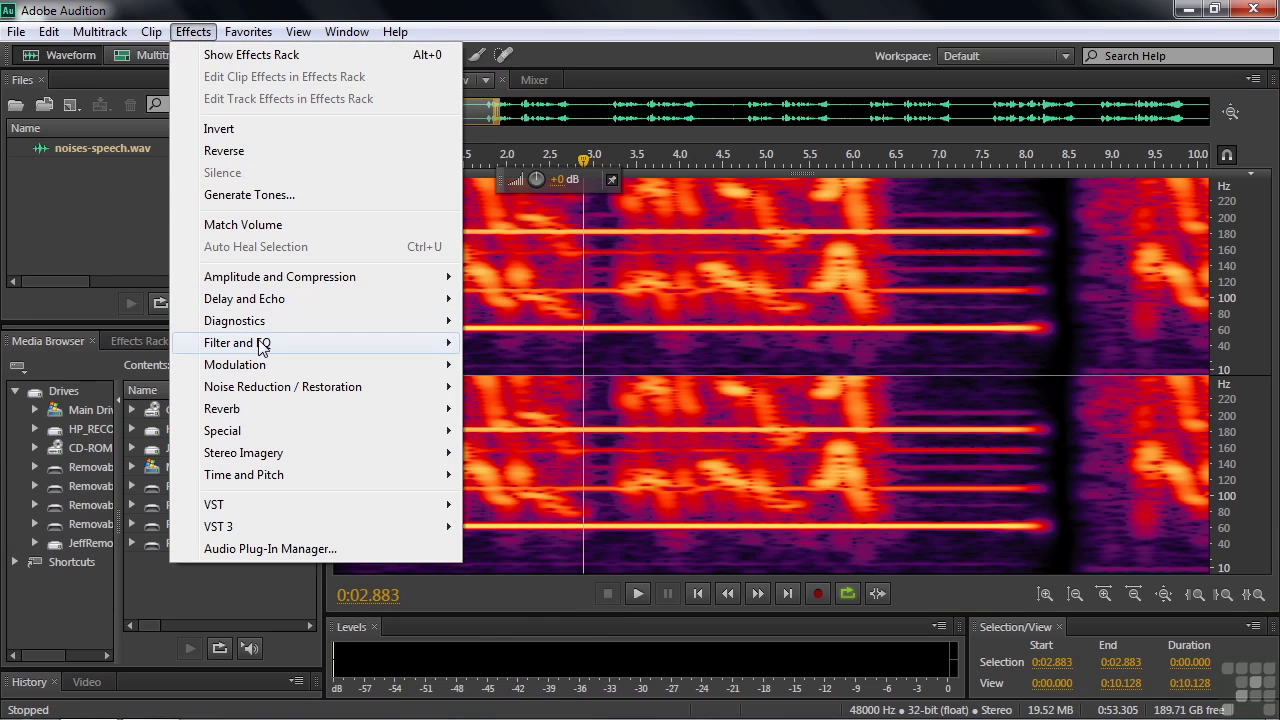
pyautogui.moveTo(262, 346)
pyautogui.click(525, 434)
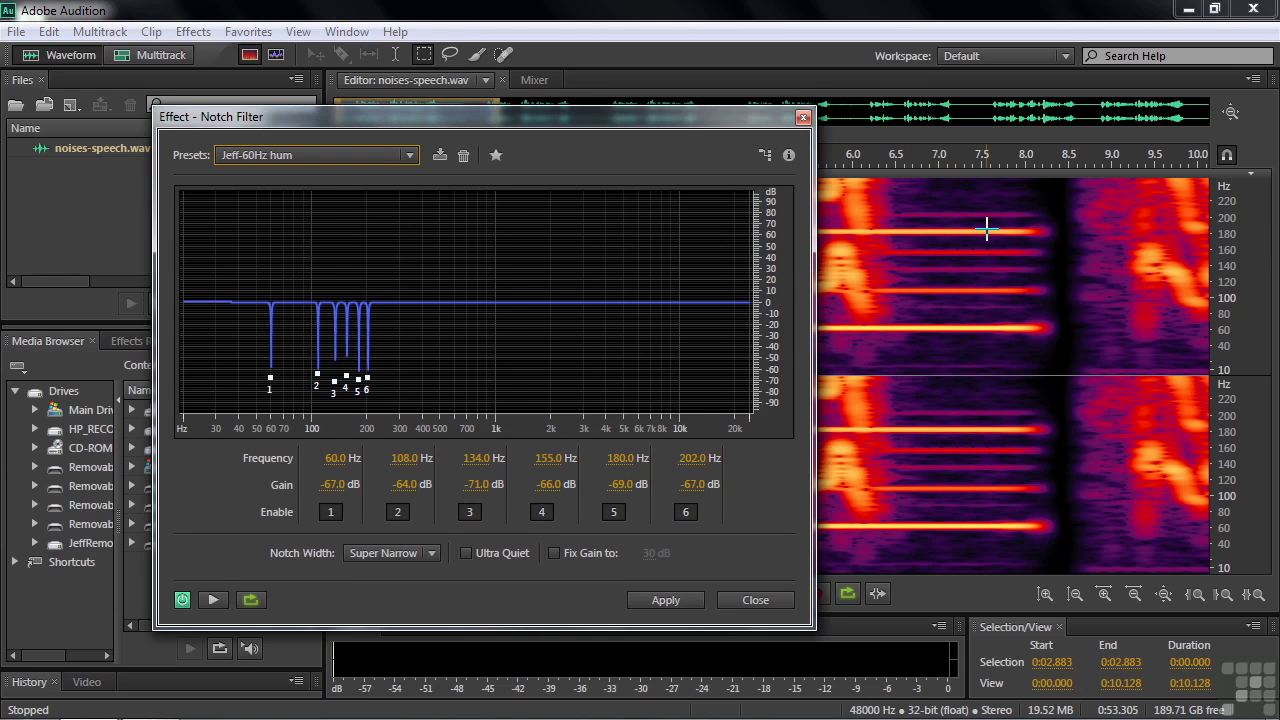
pyautogui.click(410, 155)
pyautogui.click(460, 43)
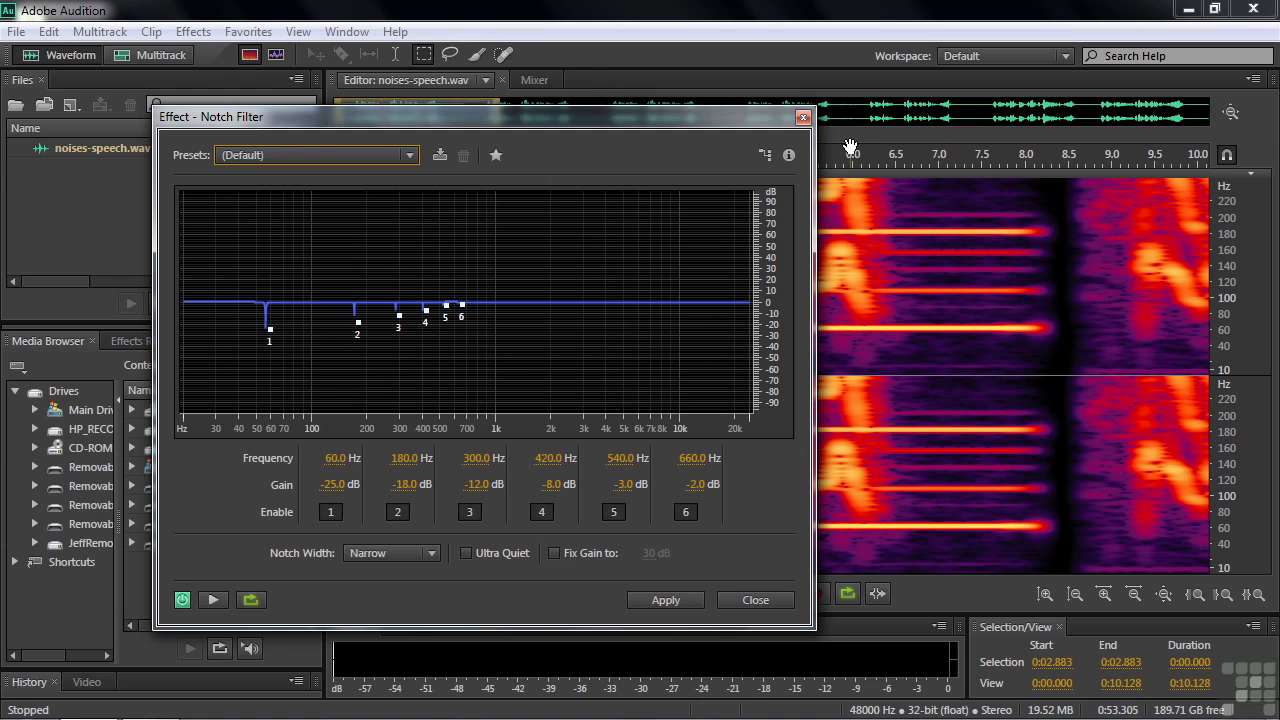
pyautogui.scroll(1, 850, 148)
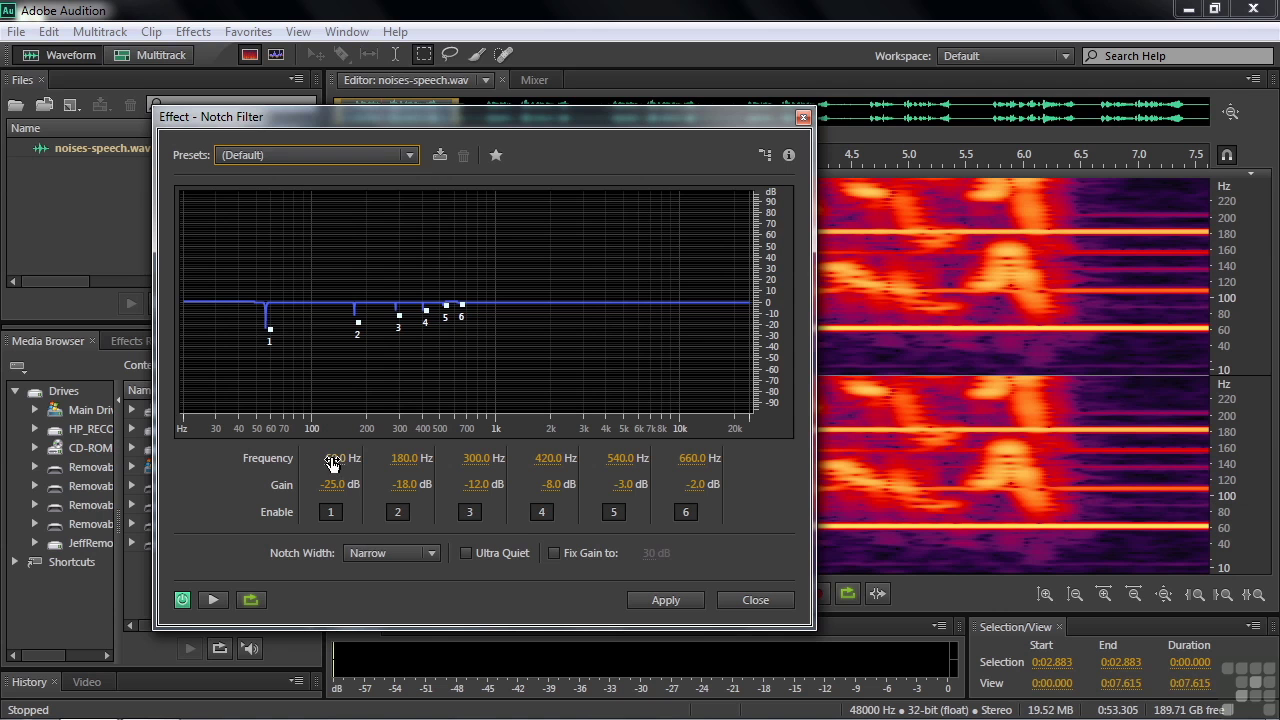
pyautogui.moveTo(334, 487); pyautogui.dragTo(292, 486)
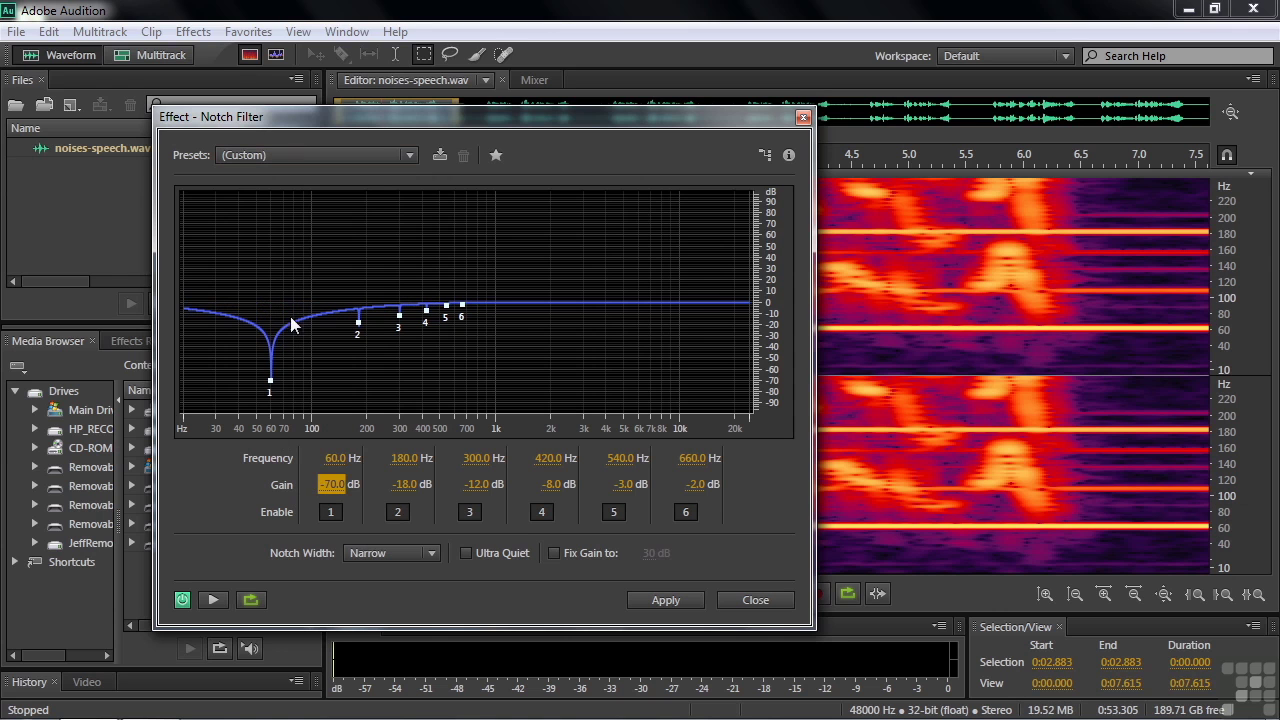
# Make the notches Super Narrow, set notch 2 to 108 Hz at -73 dB, and start saving a preset.
pyautogui.click(429, 554)
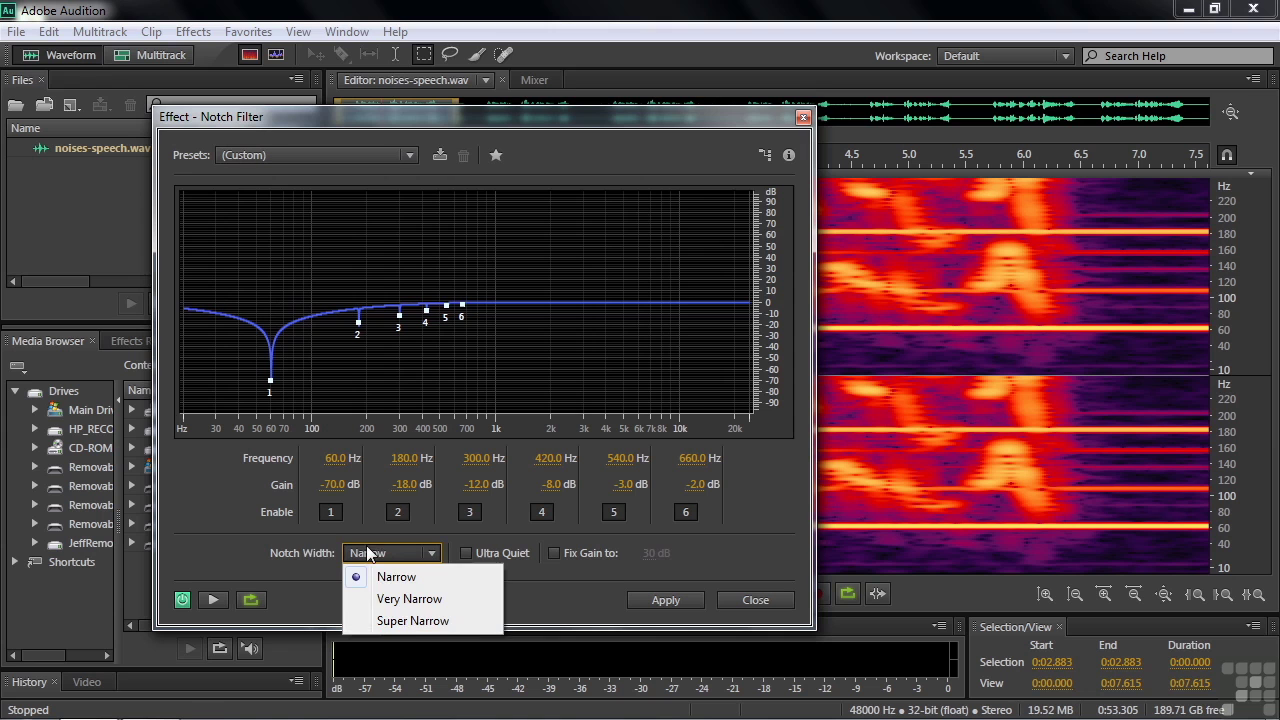
pyautogui.click(414, 621)
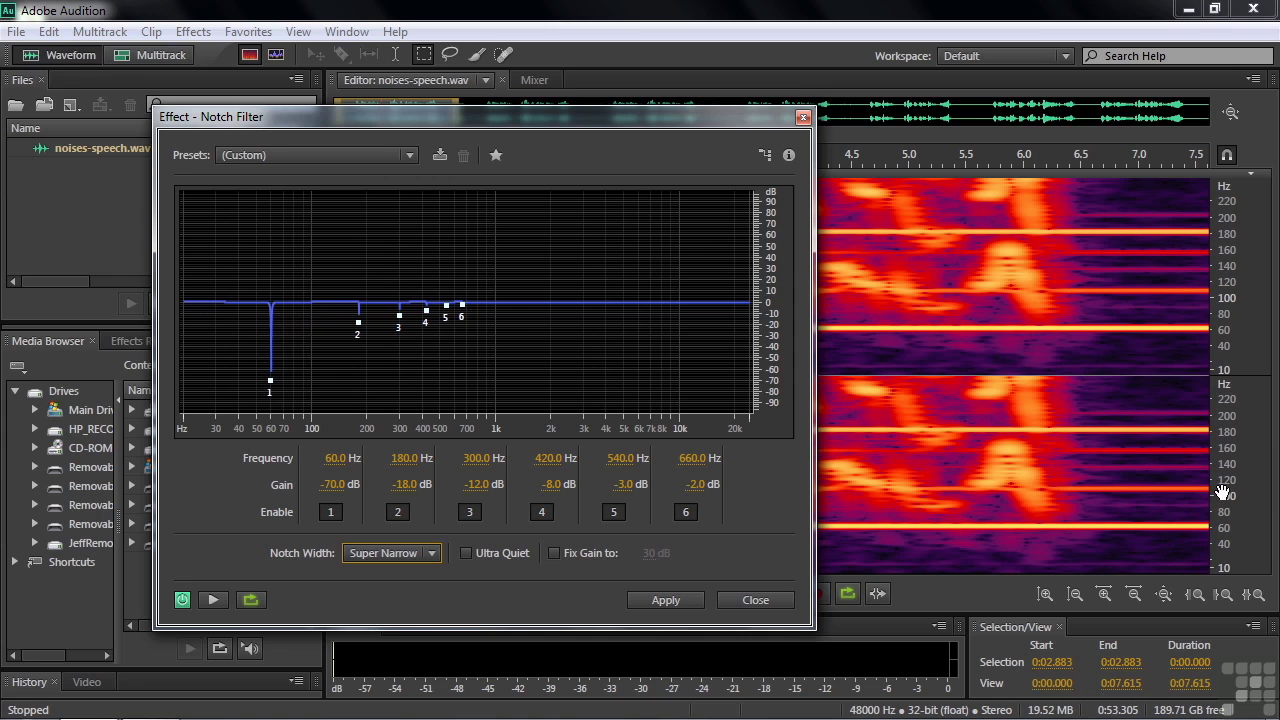
pyautogui.click(400, 458)
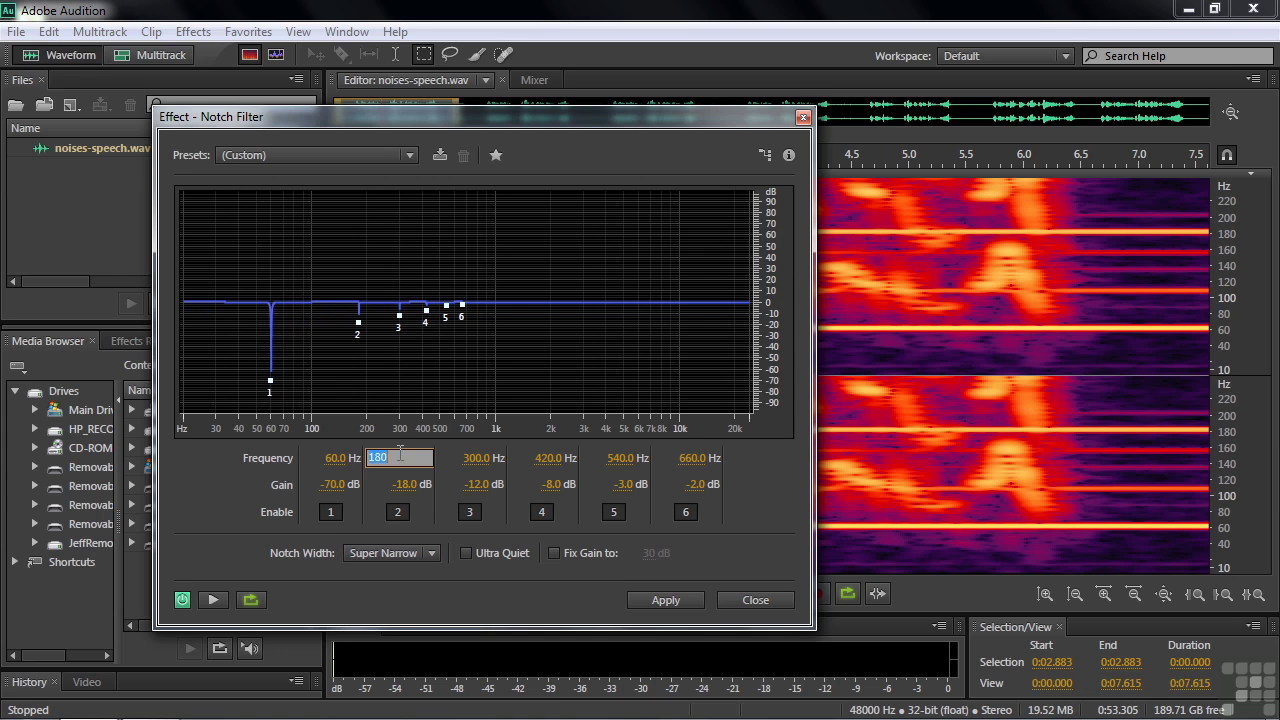
pyautogui.write('108')
pyautogui.press('Return')
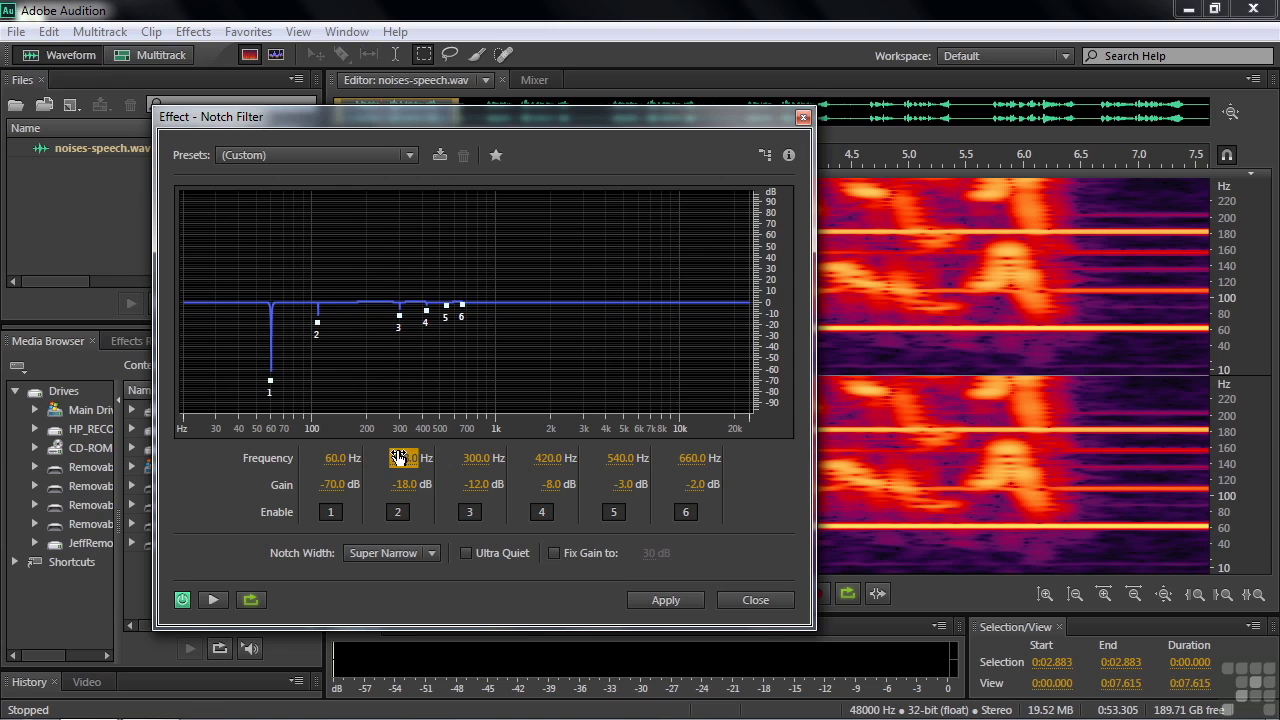
pyautogui.moveTo(413, 490); pyautogui.dragTo(342, 475)
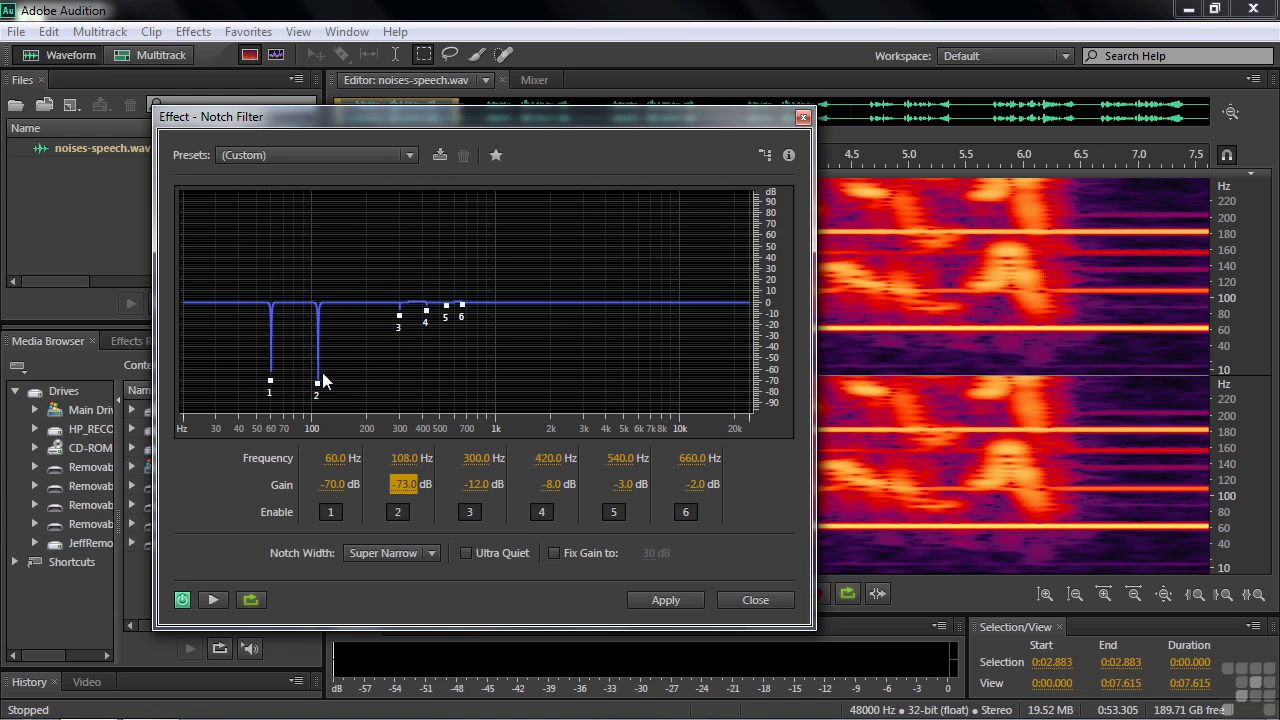
pyautogui.click(440, 155)
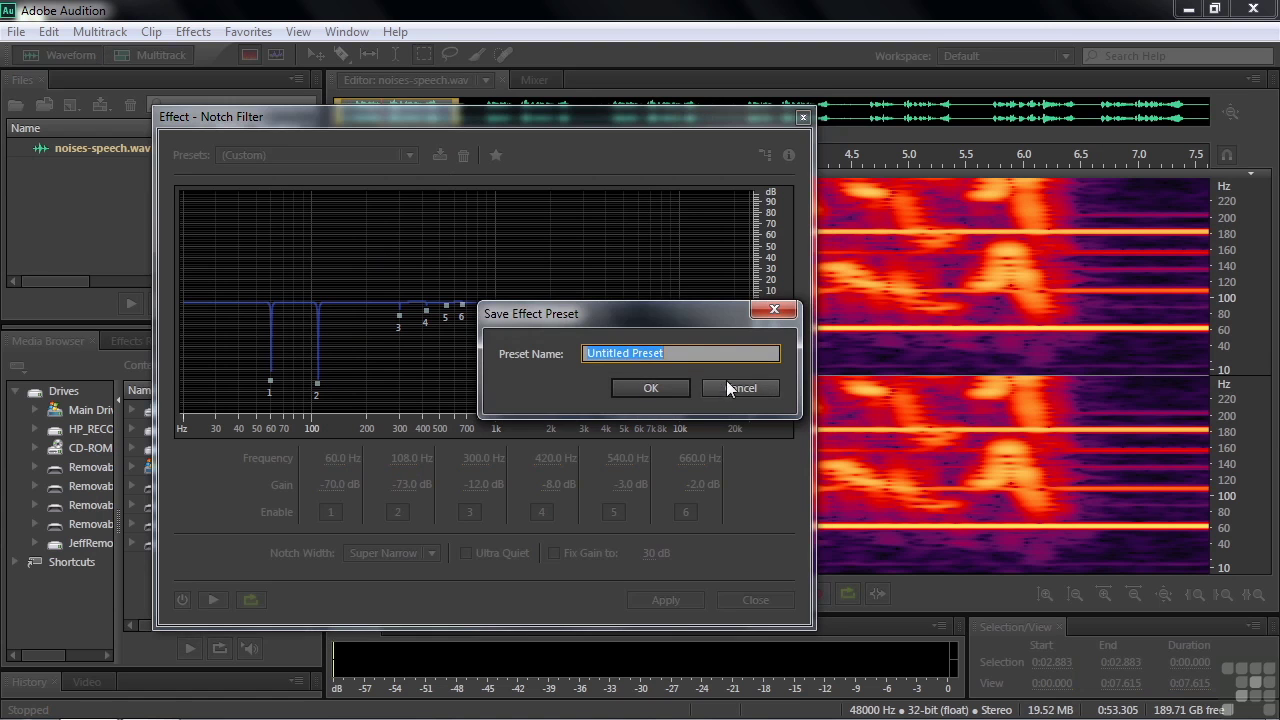
# Cancel the preset save, load the Jeff-60Hz hum preset, and zoom the frequency ruler onto the hum lines.
pyautogui.click(729, 388)
pyautogui.click(410, 158)
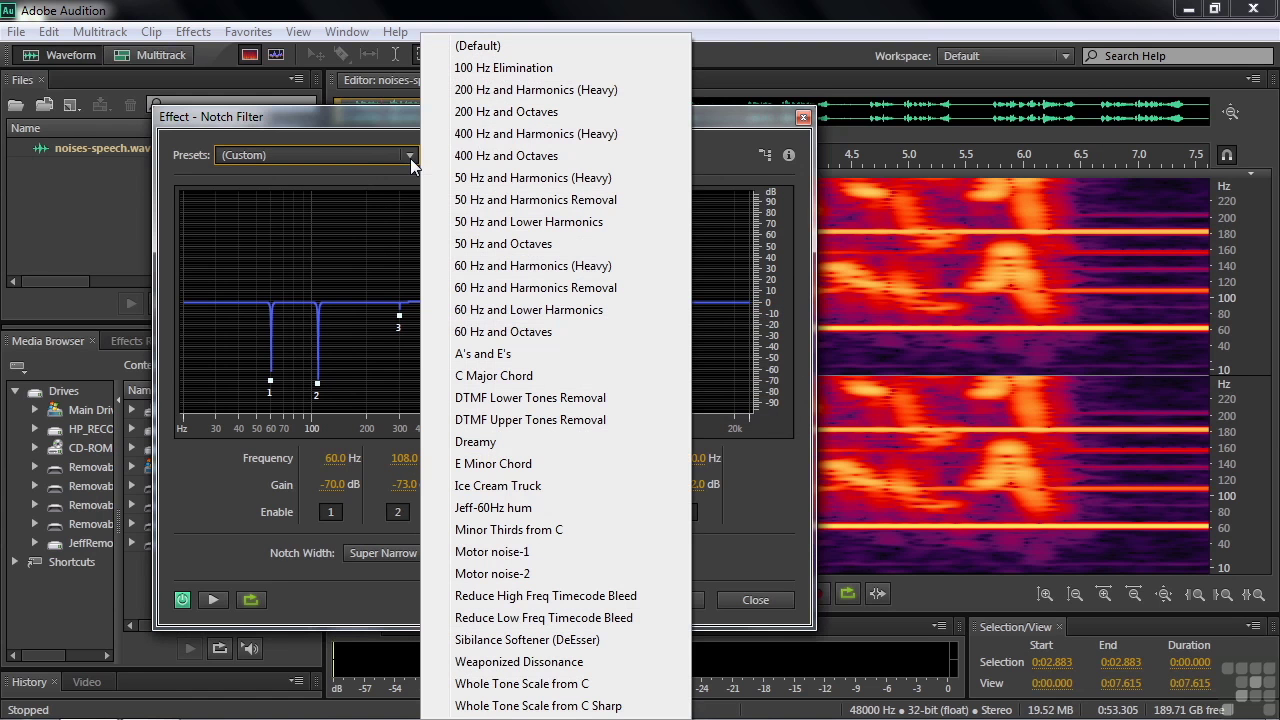
pyautogui.click(461, 510)
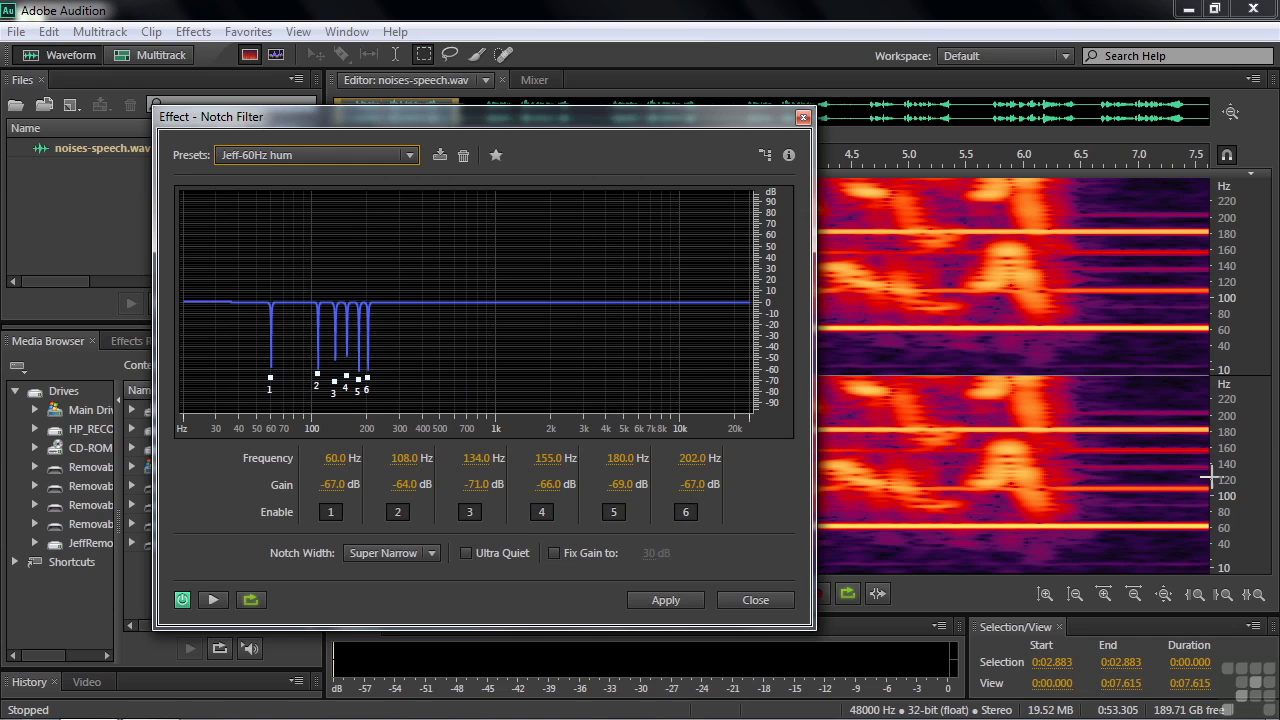
pyautogui.moveTo(1244, 448); pyautogui.dragTo(1248, 516)
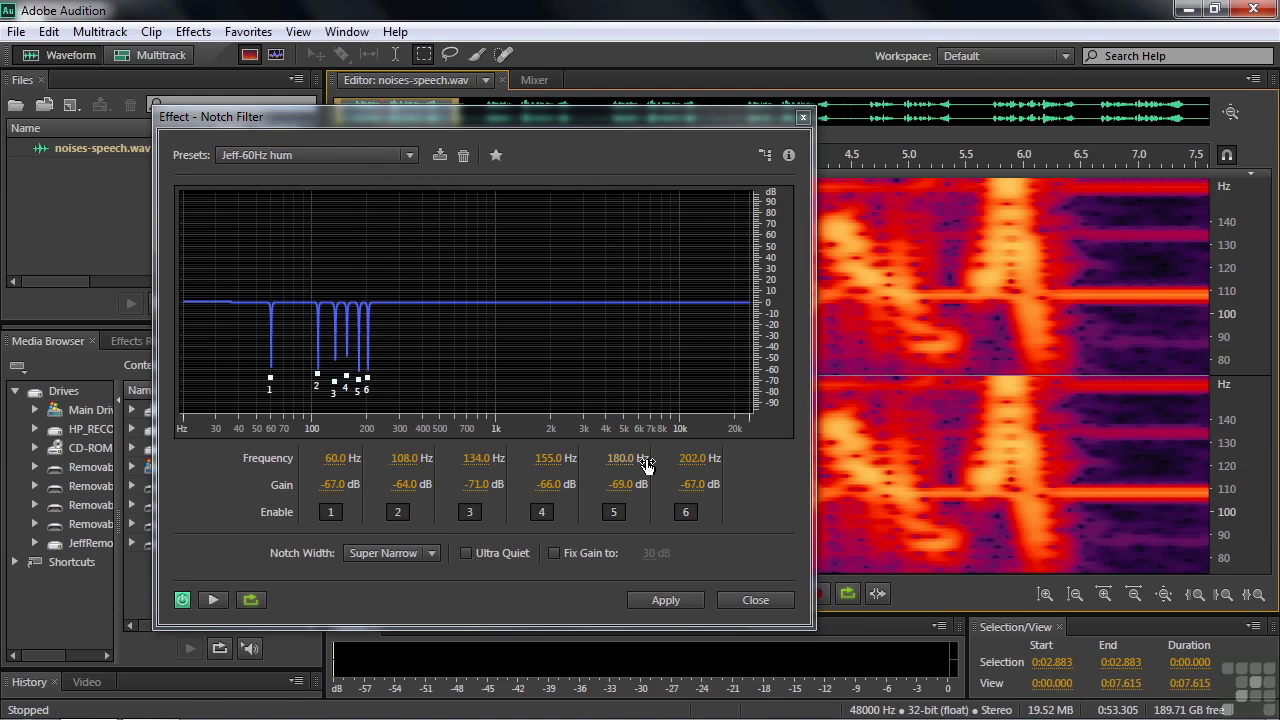
pyautogui.moveTo(1254, 251); pyautogui.dragTo(1246, 285)
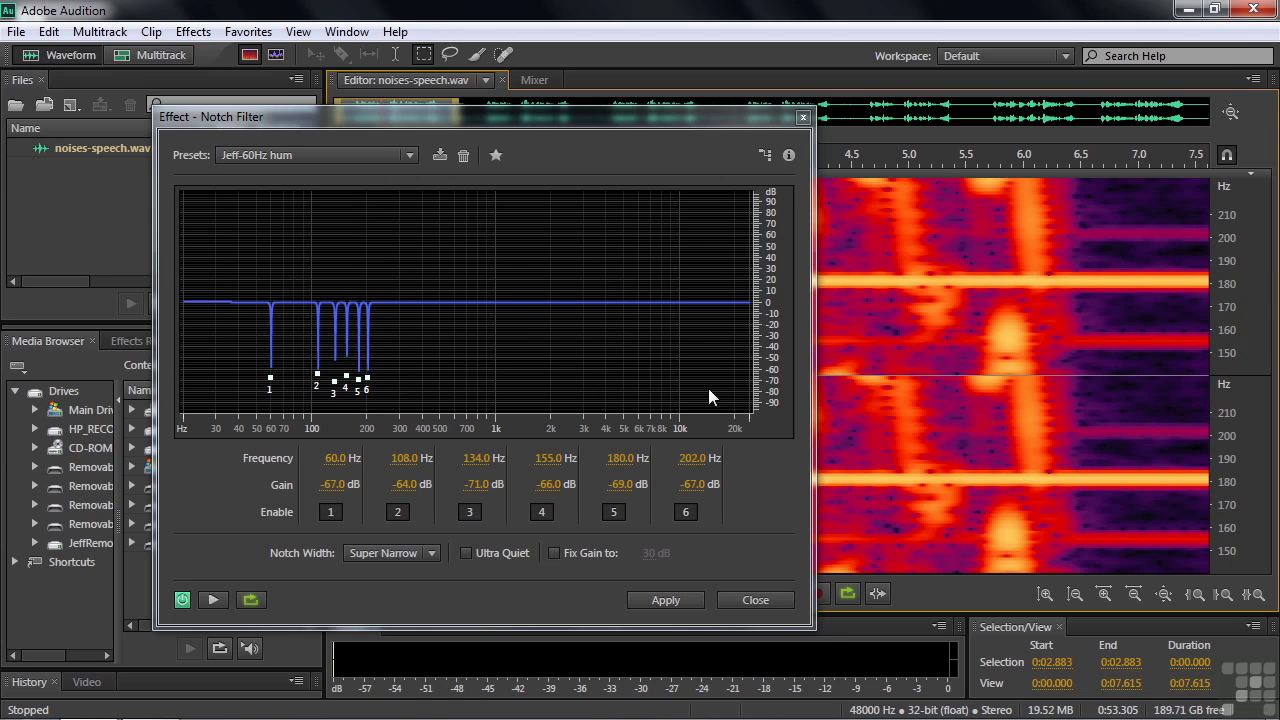
pyautogui.moveTo(482, 119); pyautogui.dragTo(475, 323)
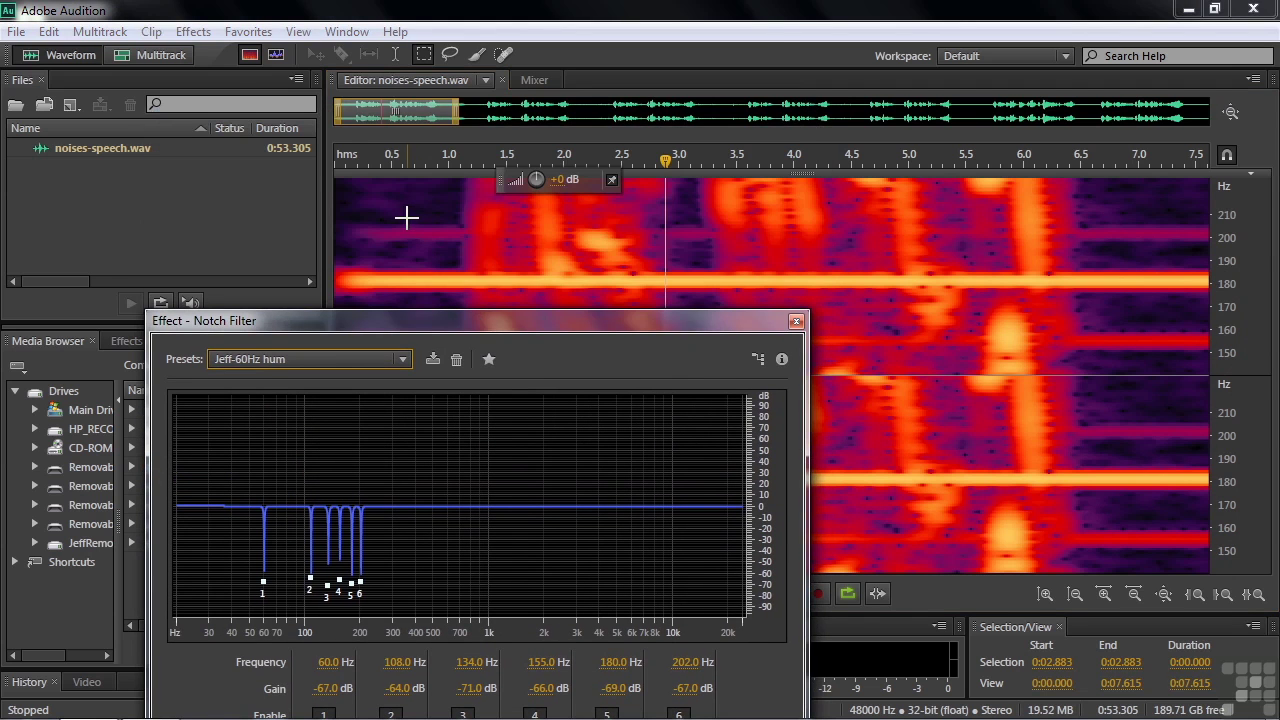
# Show the whole recording at full frequency range, with the playhead at about 1.1 s.
pyautogui.press('\\')
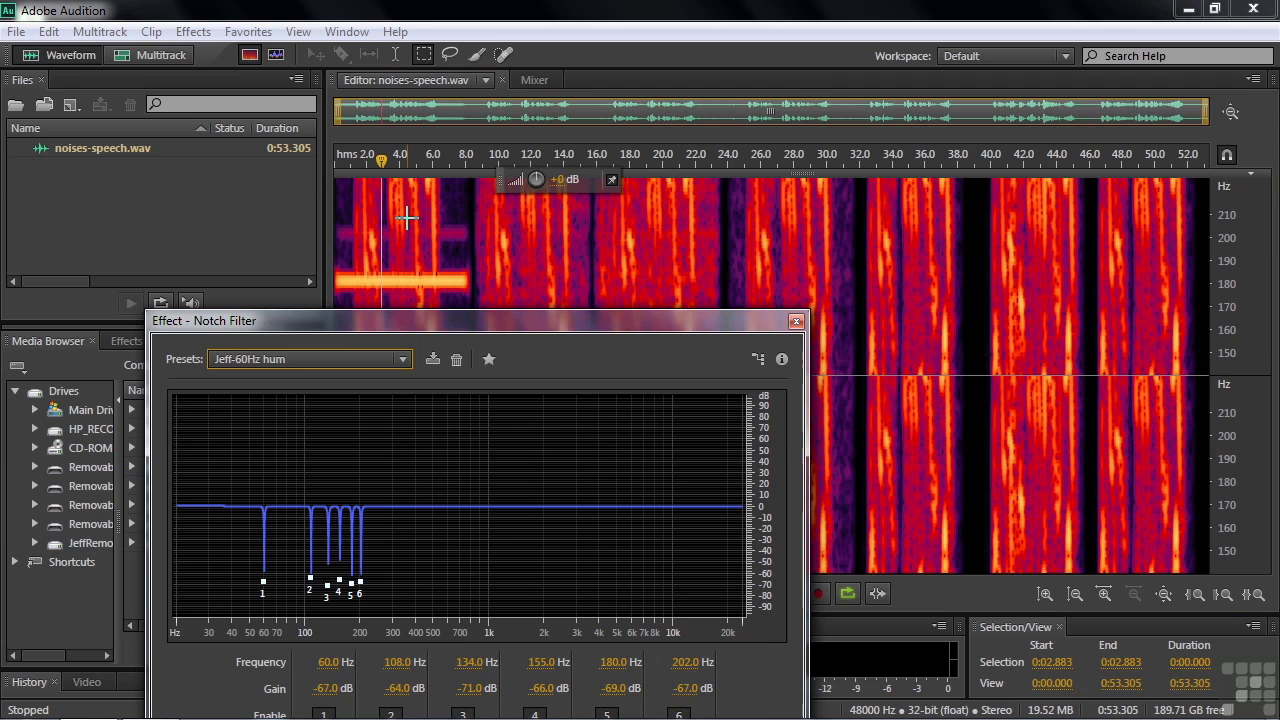
pyautogui.moveTo(383, 160); pyautogui.dragTo(334, 168)
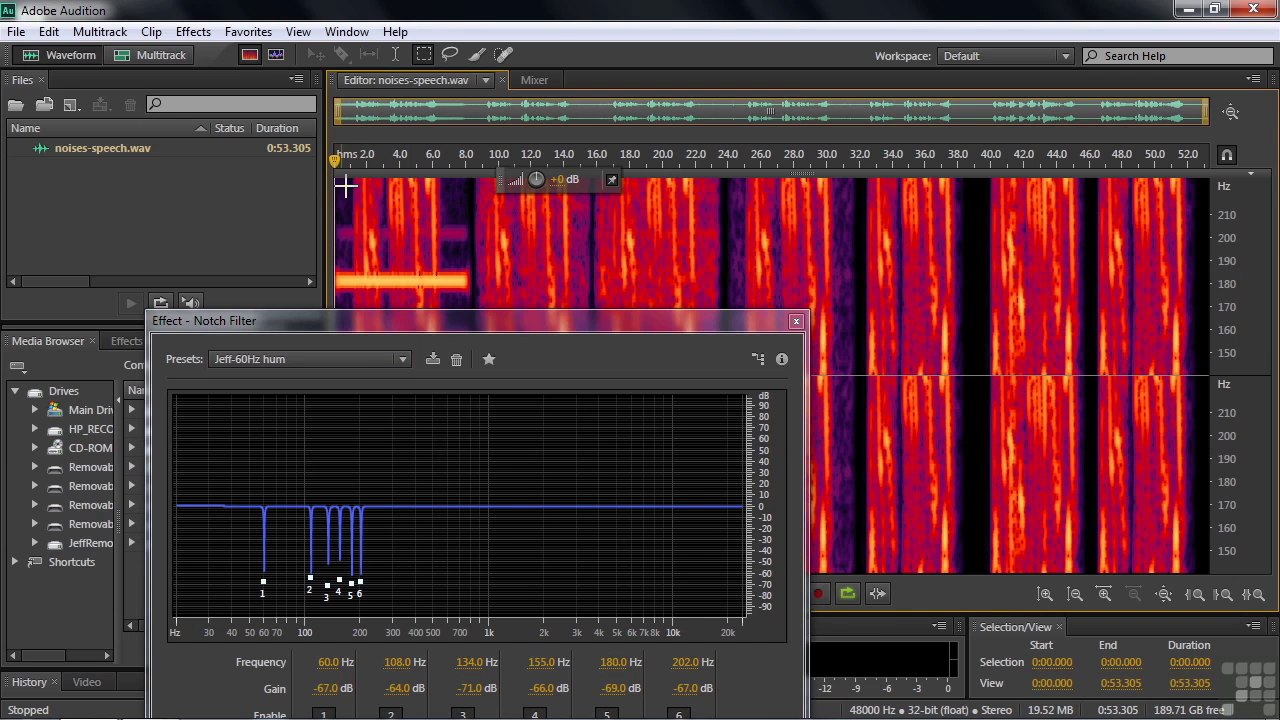
pyautogui.rightClick(1245, 252)
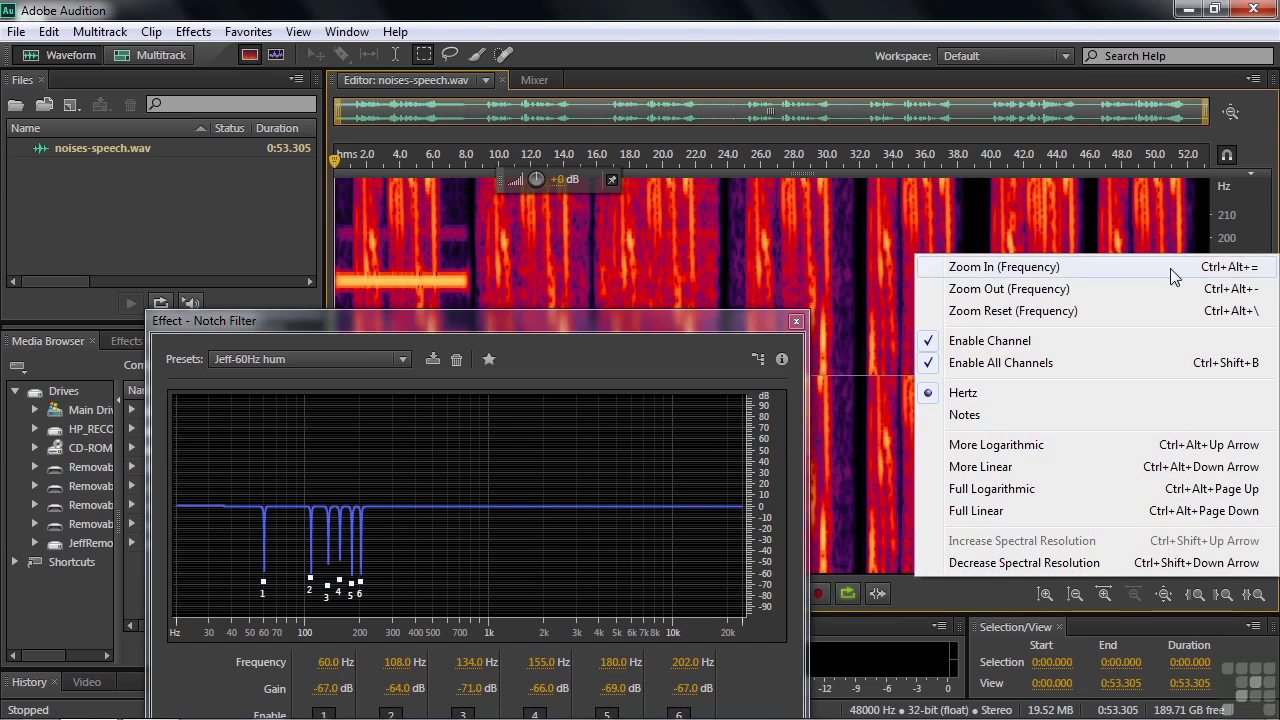
pyautogui.click(1020, 311)
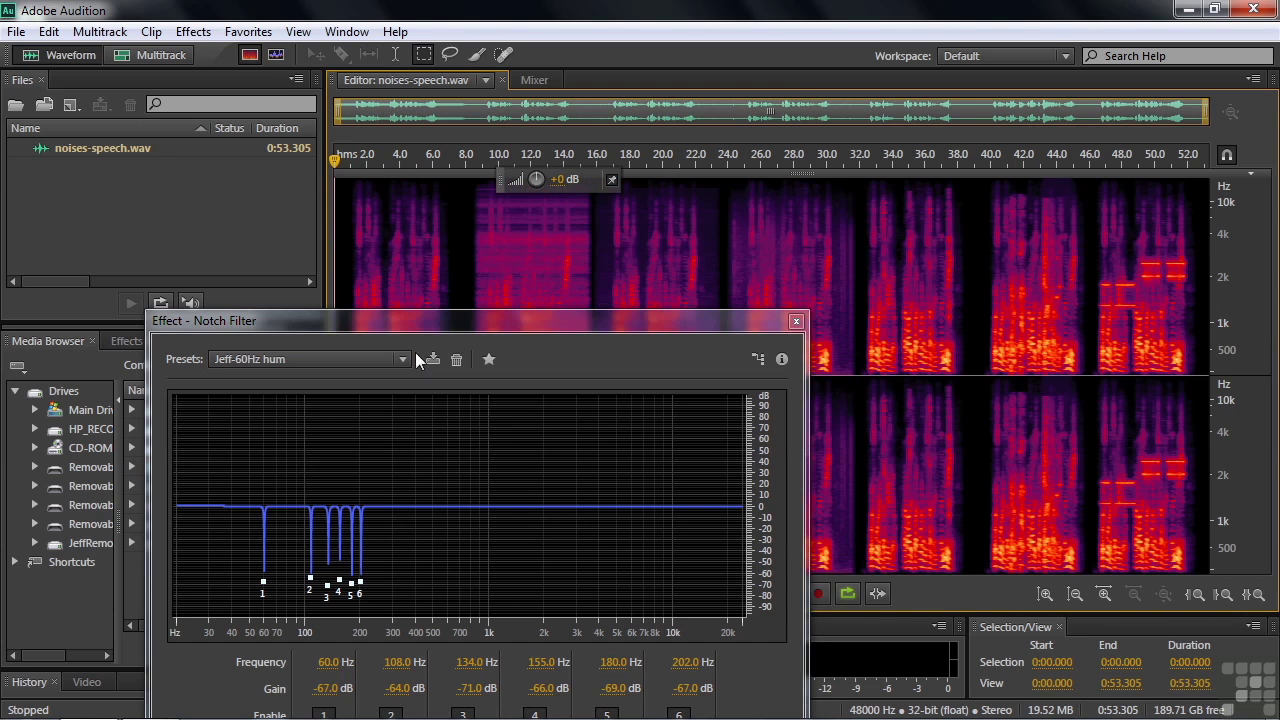
# Preview the six-notch Jeff-60Hz hum filter on the speech twice, moving its dialog aside.
pyautogui.press('space')
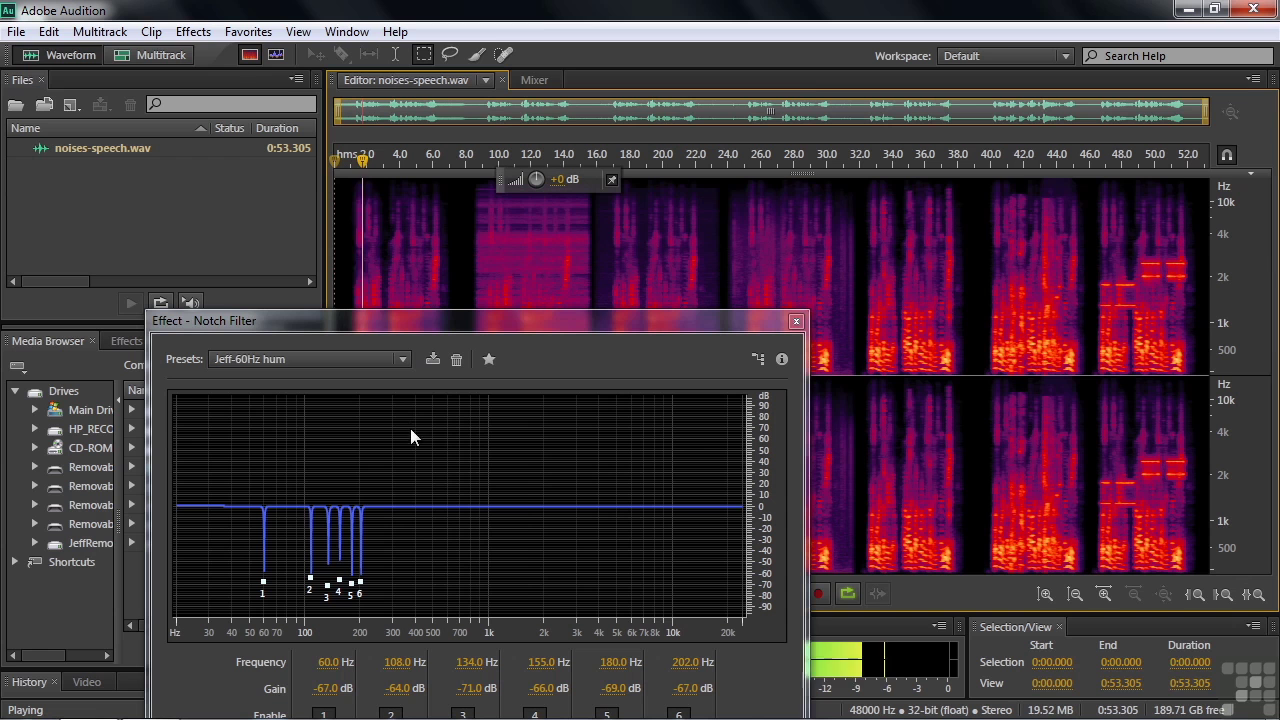
pyautogui.press('space')
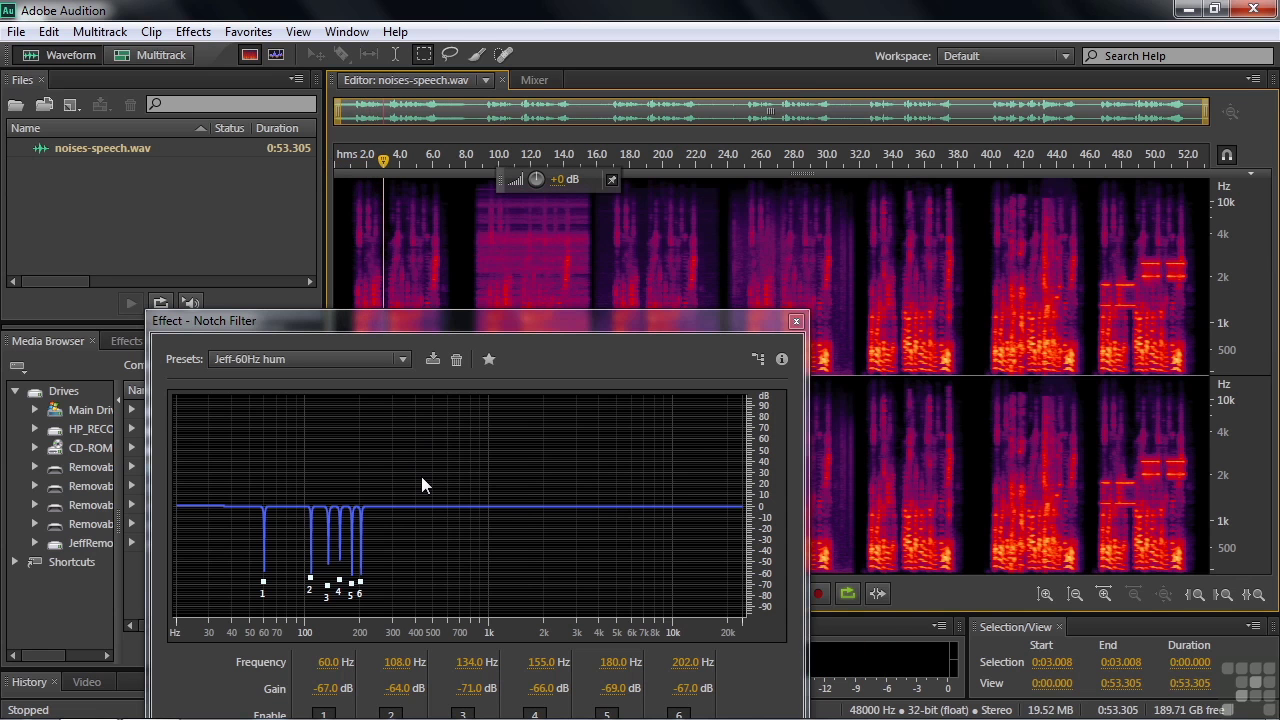
pyautogui.moveTo(537, 318); pyautogui.dragTo(906, 192)
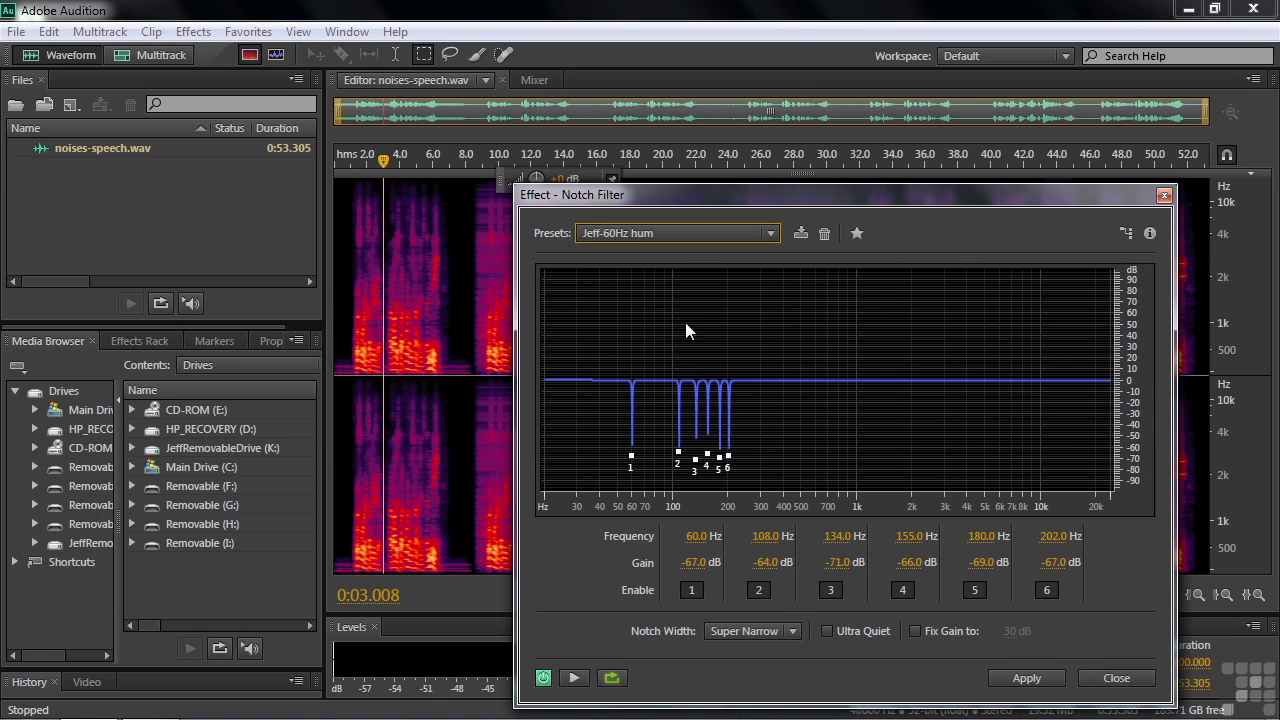
pyautogui.press('space')
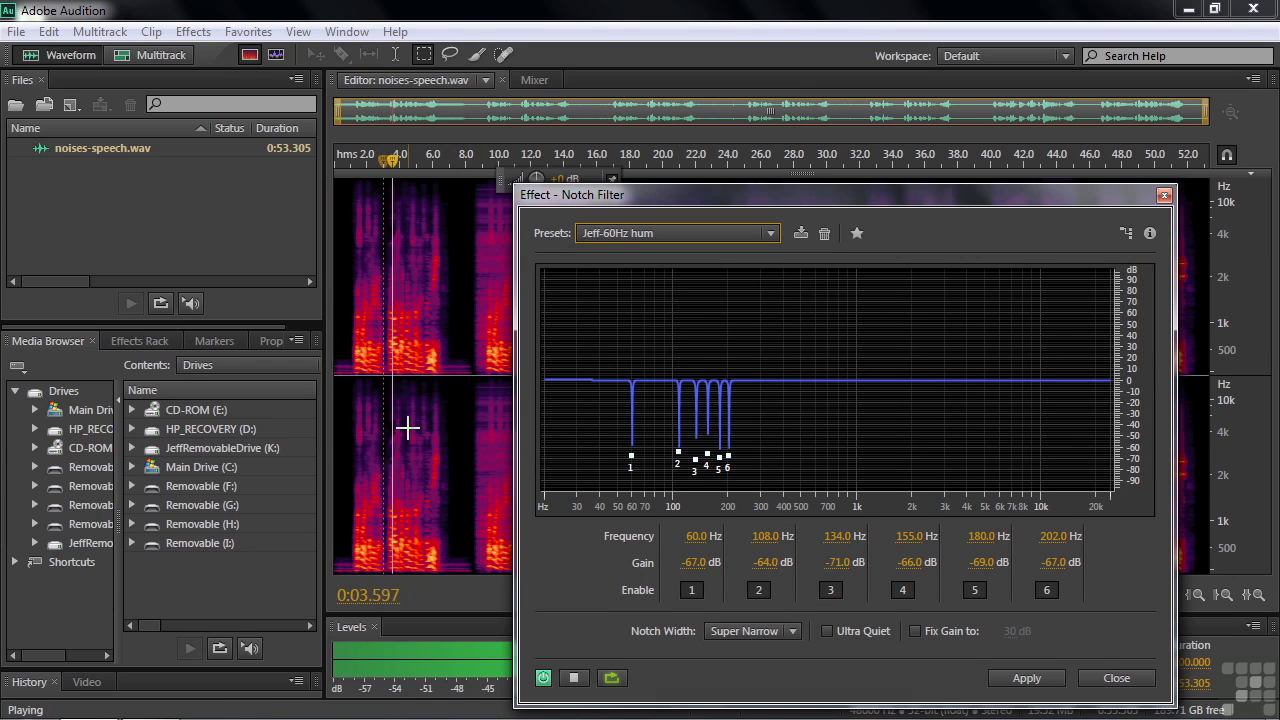
pyautogui.press('space')
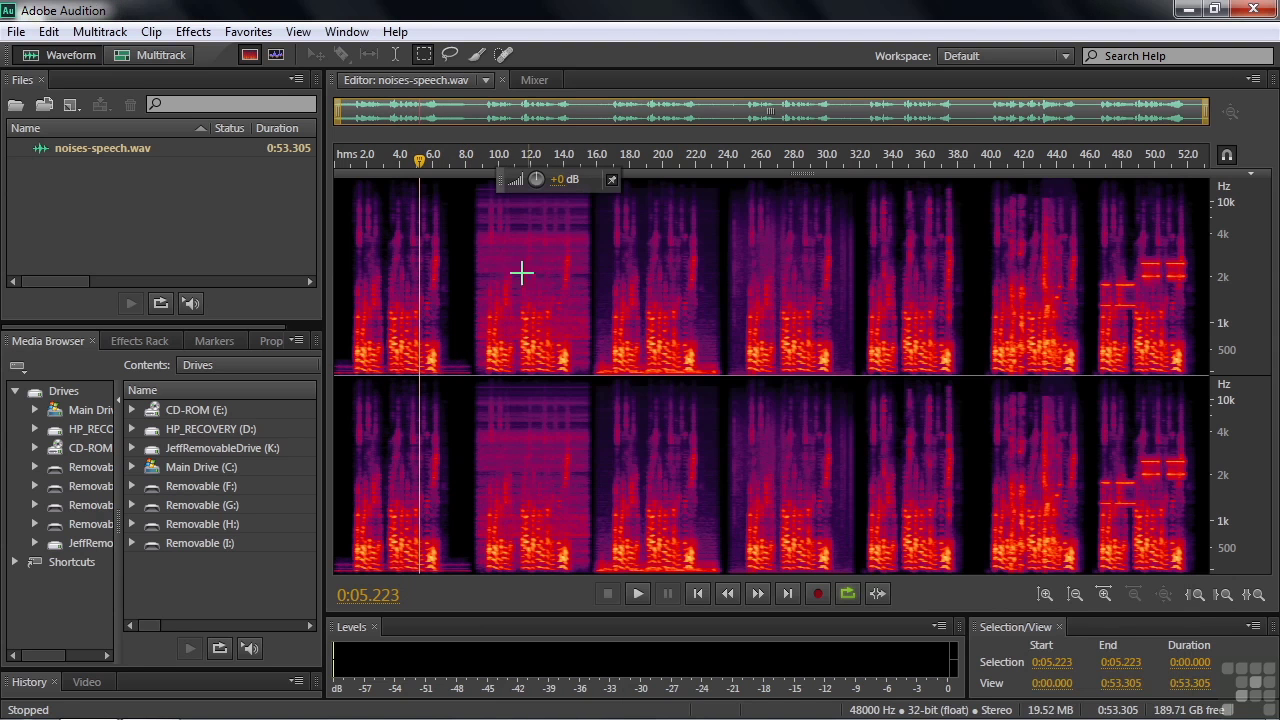
# Close the Notch Filter unapplied, play from about 8.5 s, and zoom to 8–16 s.
pyautogui.click(1163, 195)
pyautogui.click(474, 278)
pyautogui.press('space')
pyautogui.press('space')
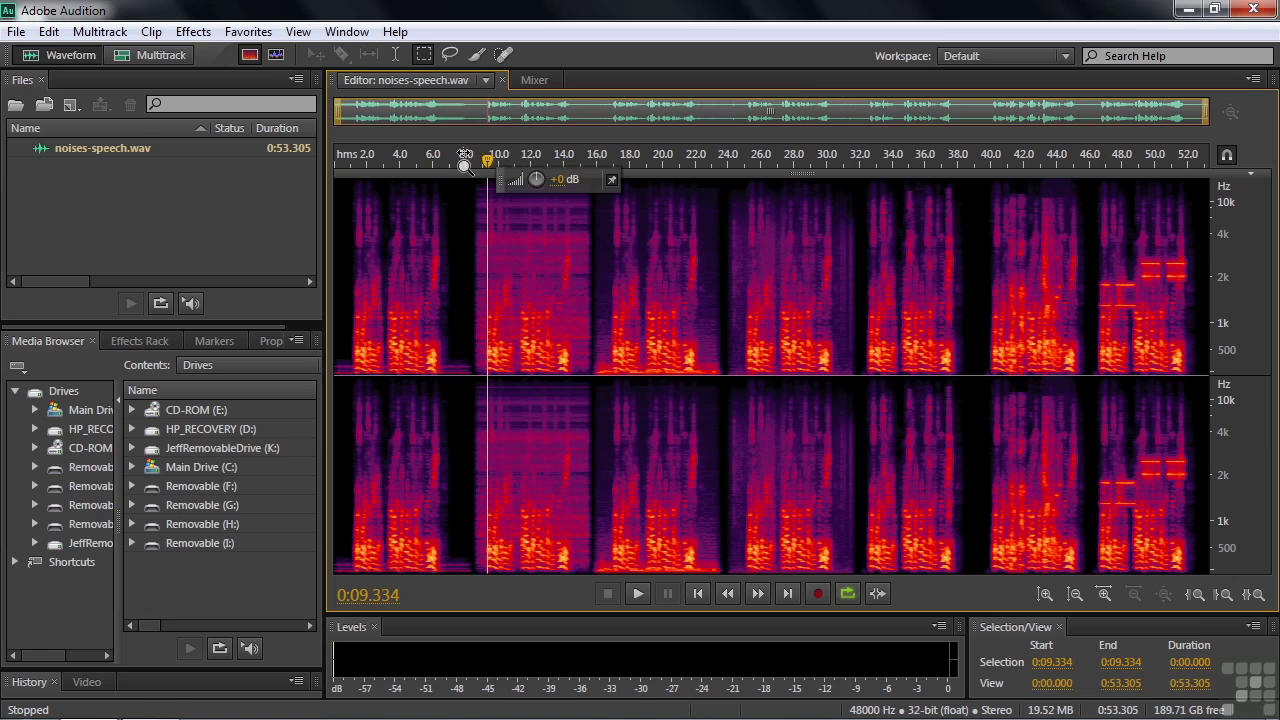
pyautogui.moveTo(464, 163); pyautogui.dragTo(602, 208)
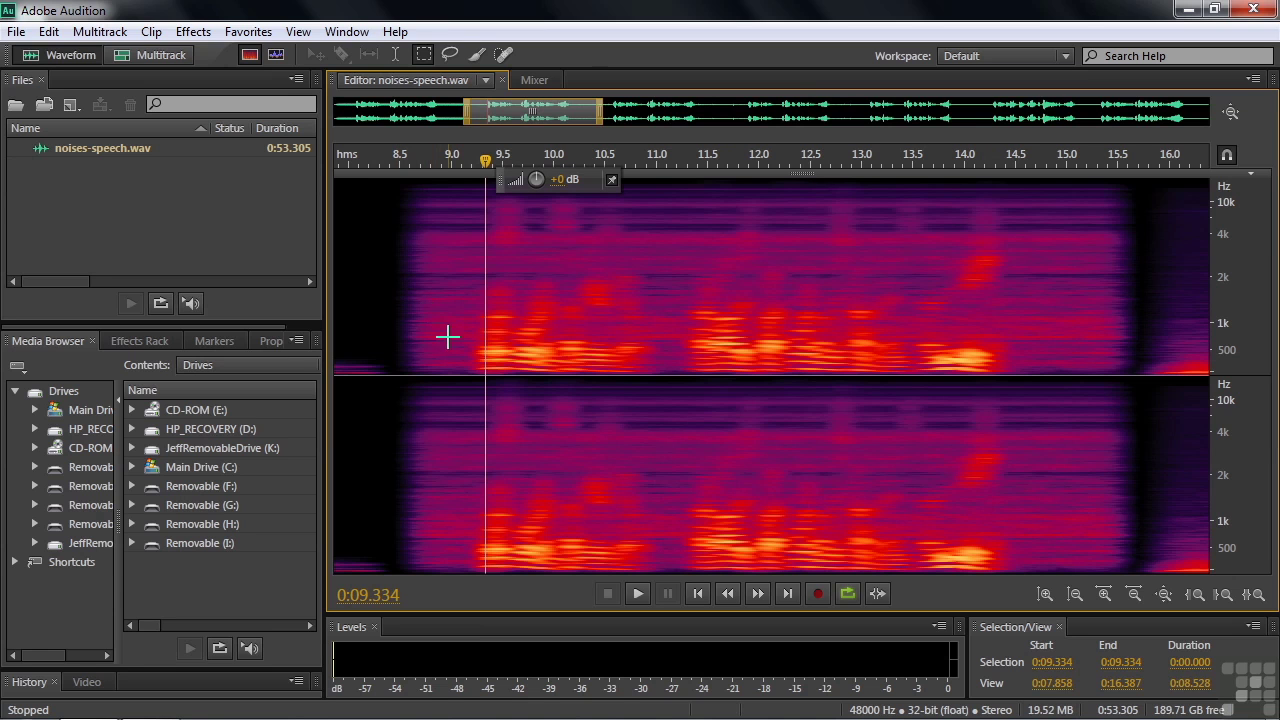
# Open the Noise Reduction (process) effect from Noise Reduction / Restoration.
pyautogui.click(193, 32)
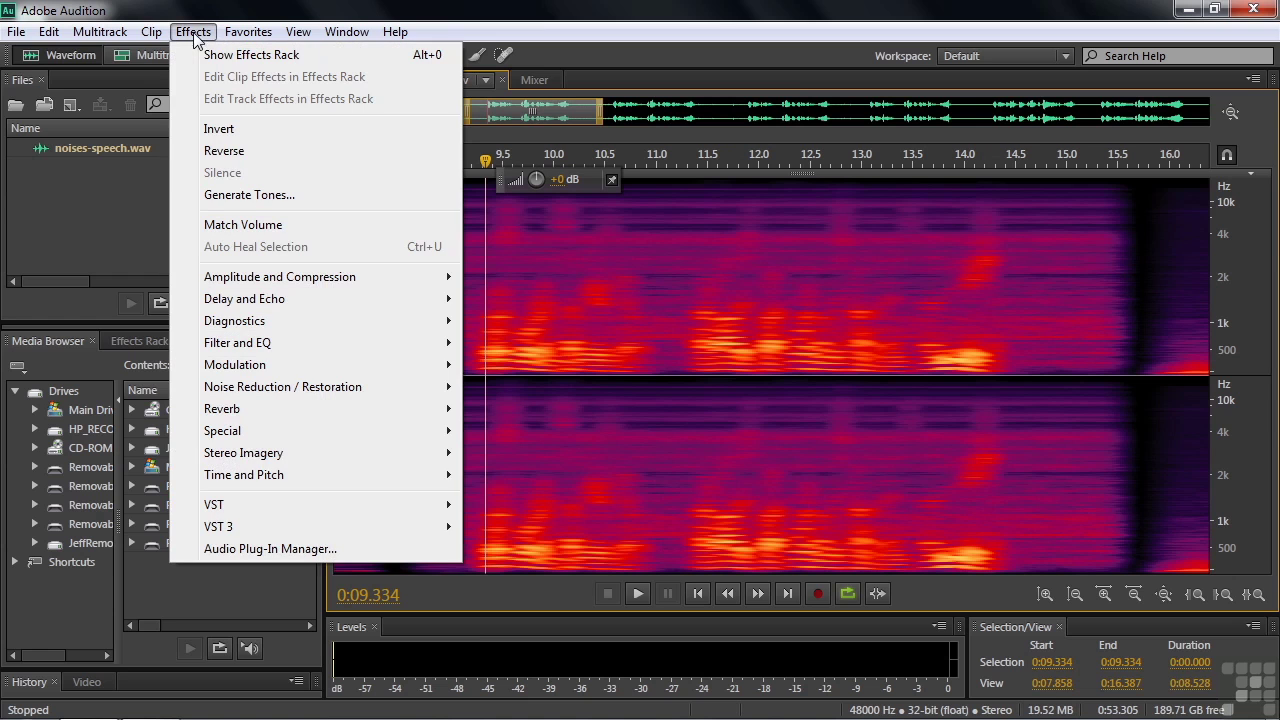
pyautogui.moveTo(318, 388)
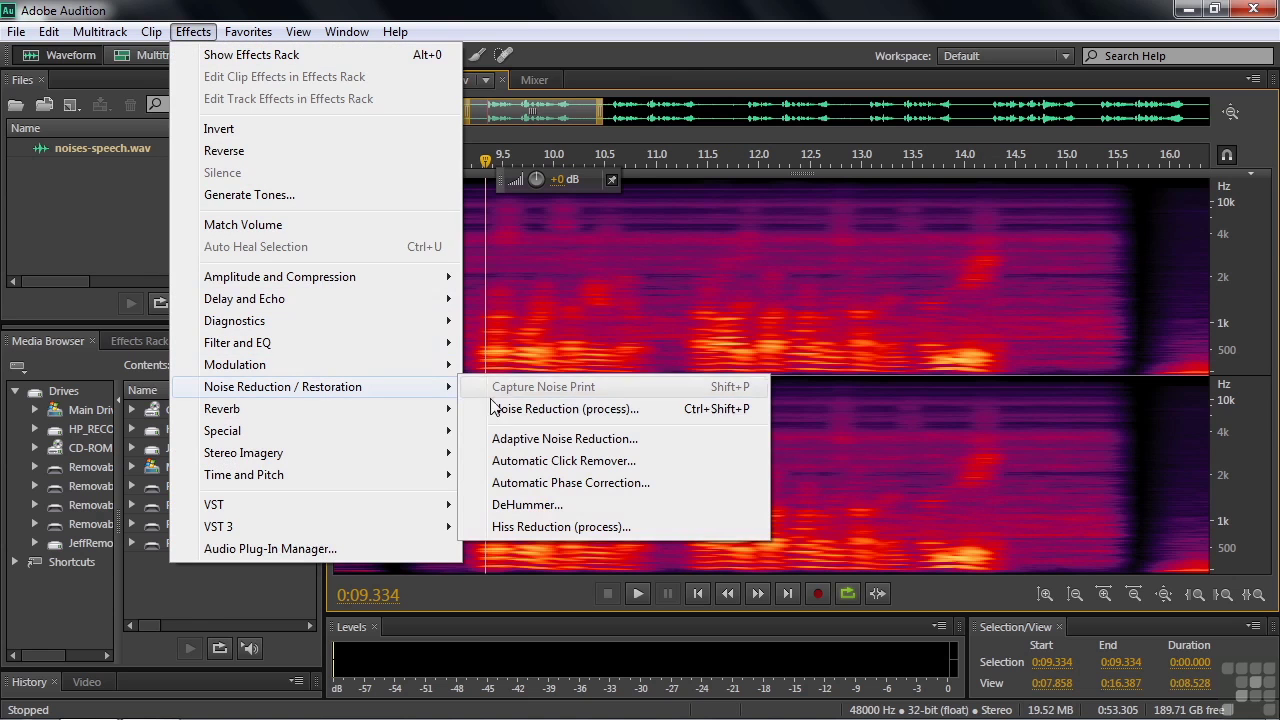
pyautogui.click(517, 410)
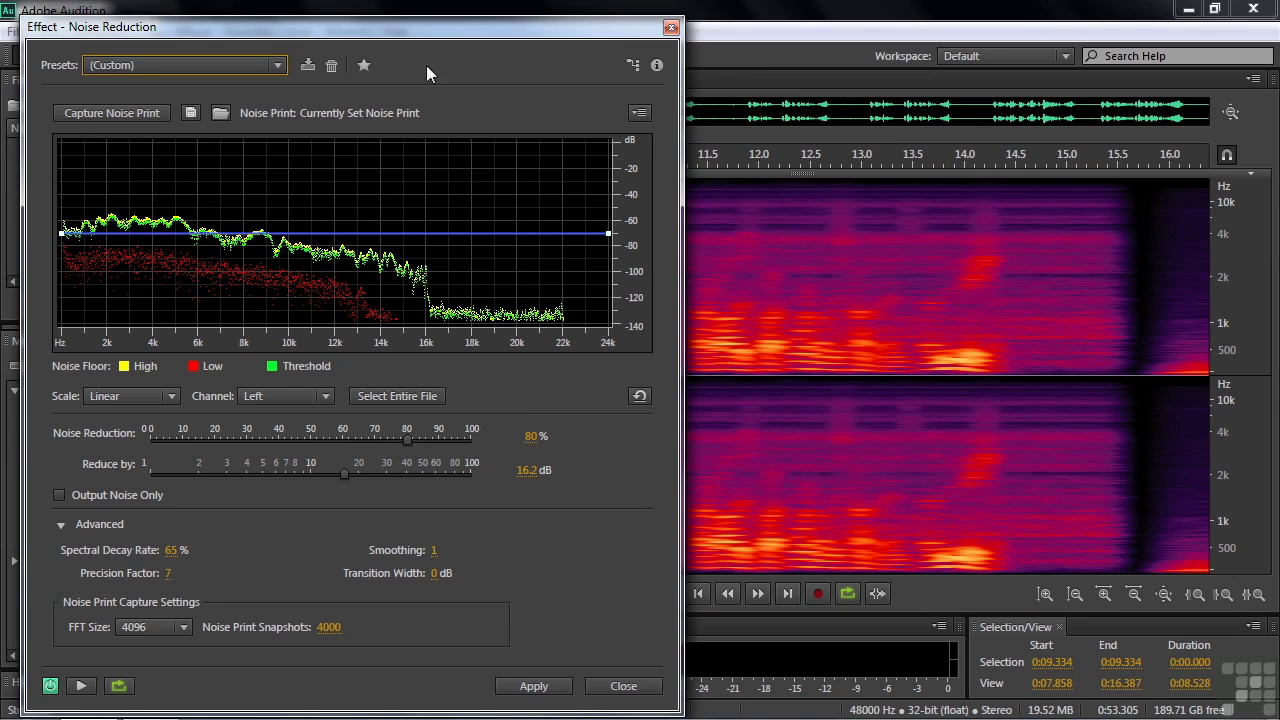
pyautogui.moveTo(402, 33); pyautogui.dragTo(400, 227)
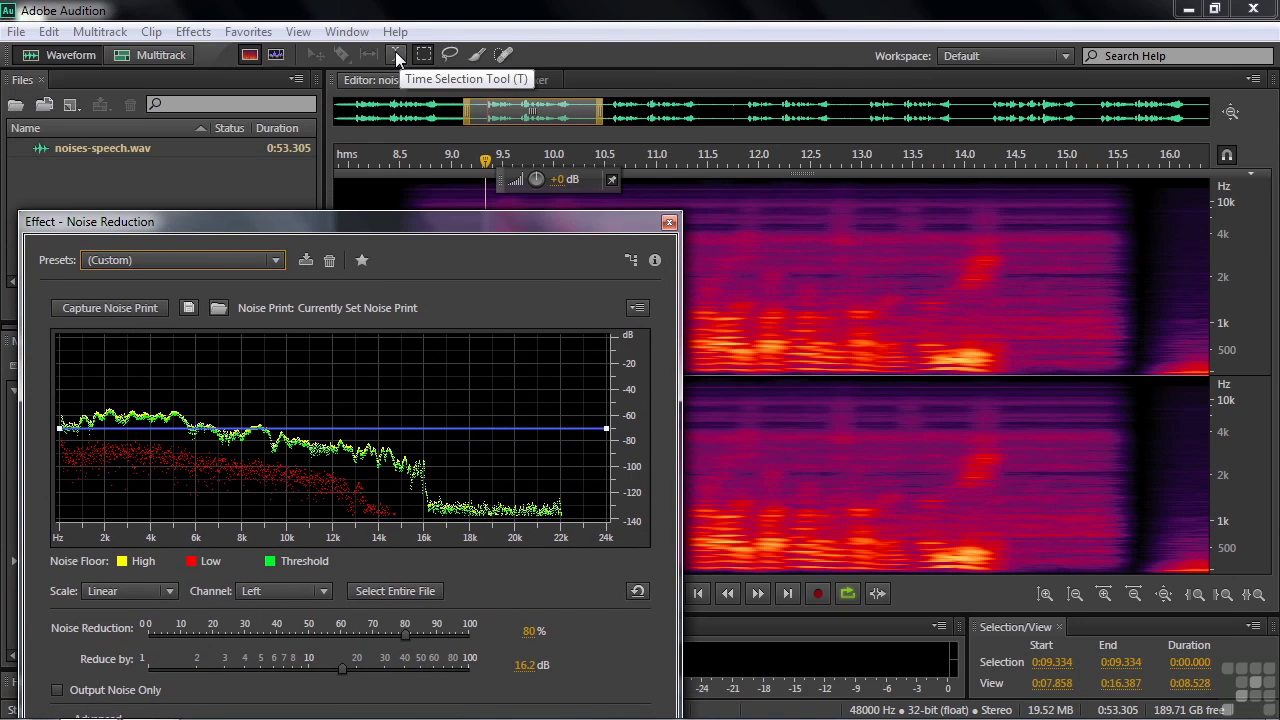
# Select and audition the 14.5–15.383 s noise-only gap, then capture it as a noise print.
pyautogui.click(395, 53)
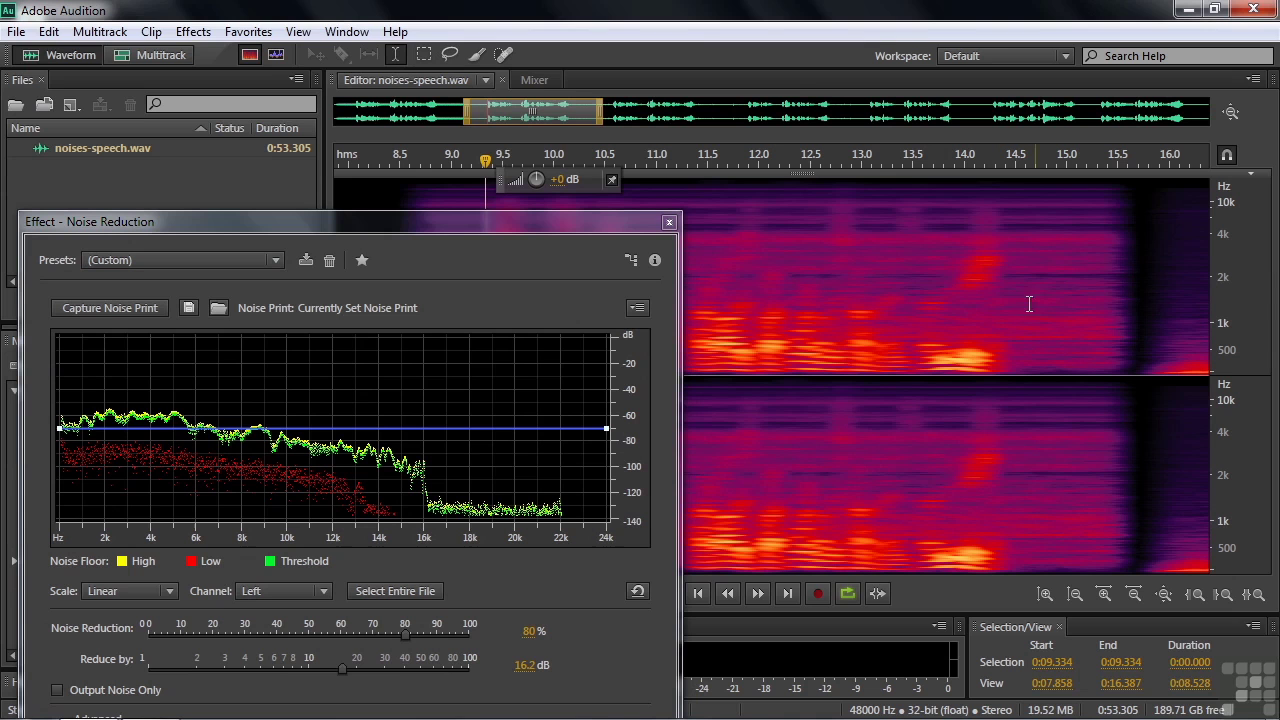
pyautogui.moveTo(1016, 310); pyautogui.dragTo(1106, 336)
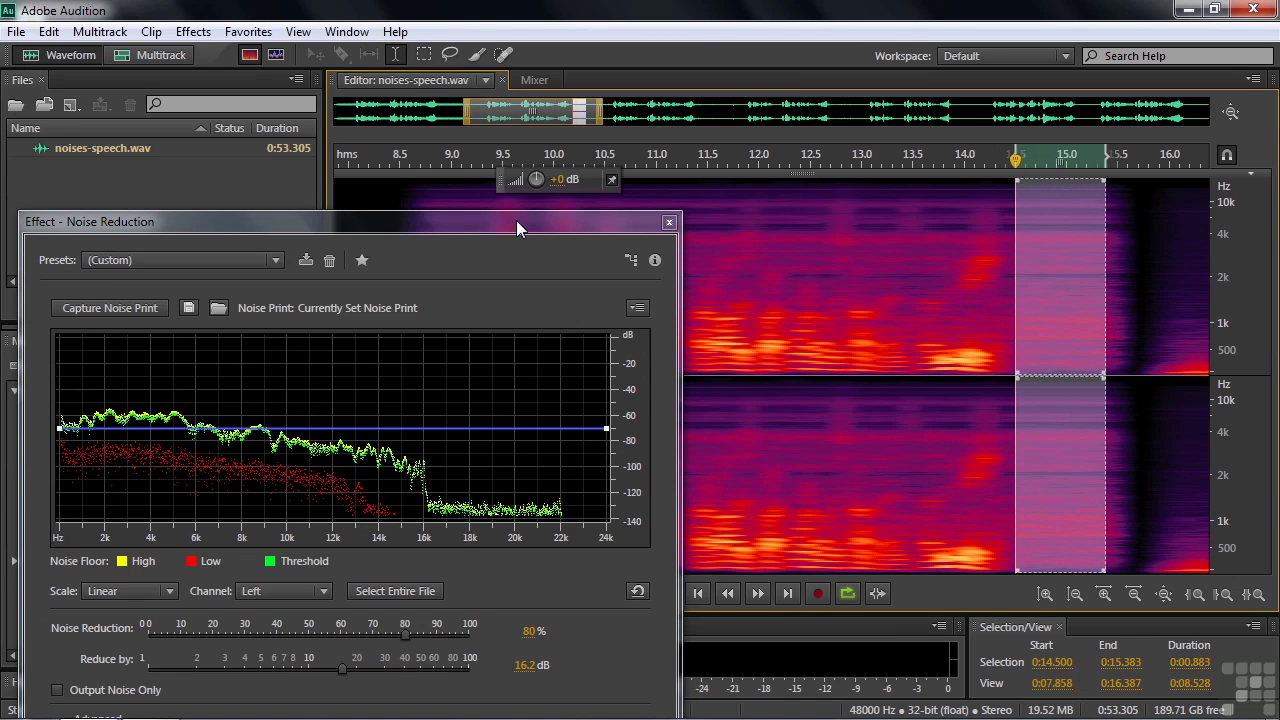
pyautogui.moveTo(517, 222); pyautogui.dragTo(527, 390)
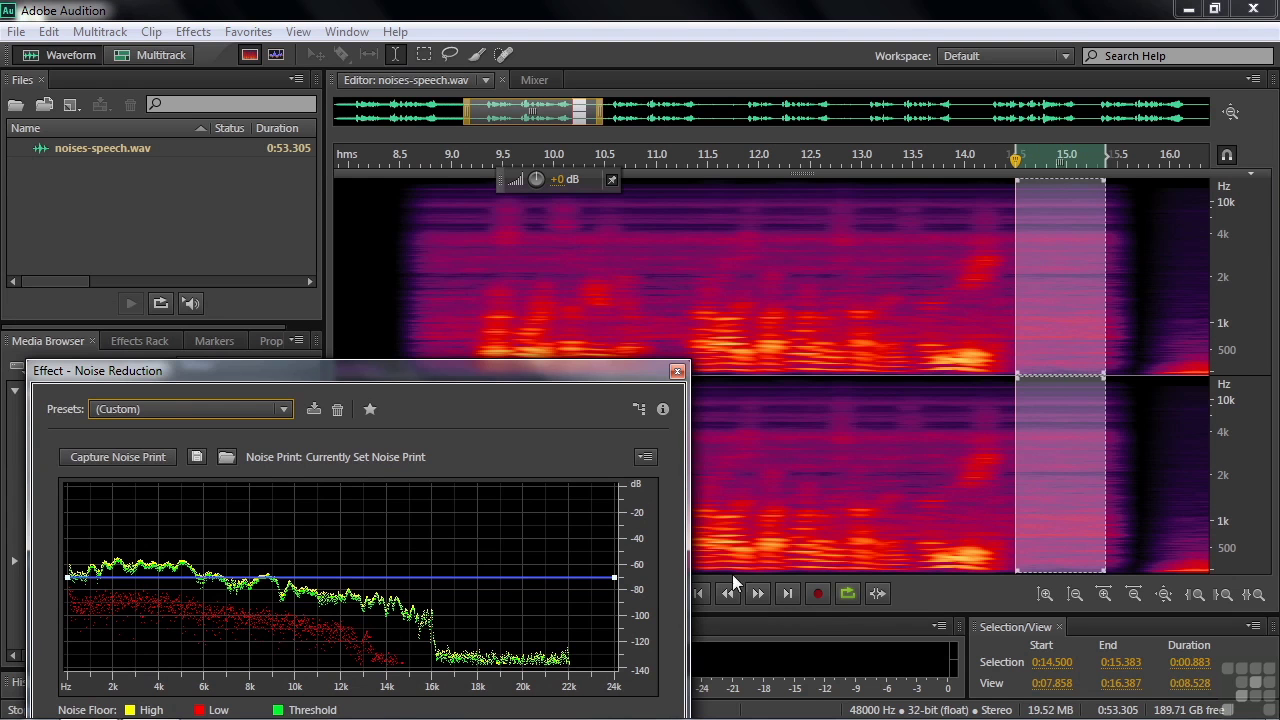
pyautogui.moveTo(614, 395); pyautogui.dragTo(466, 255)
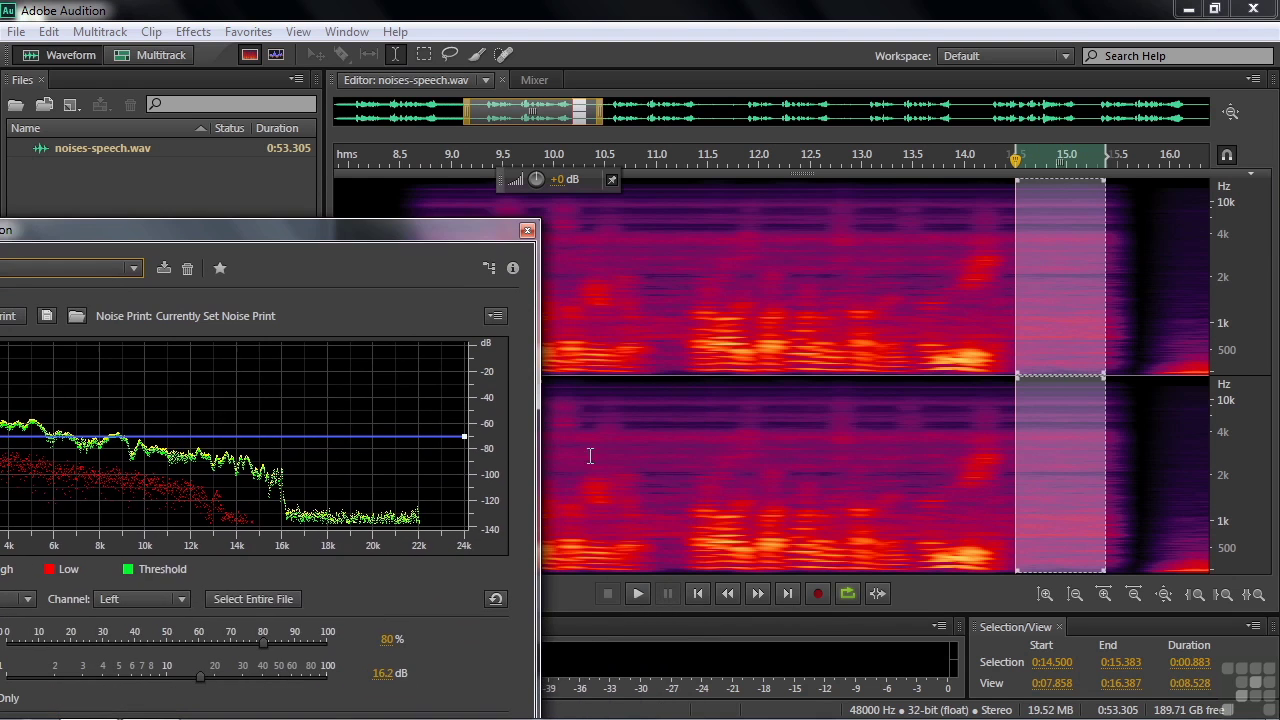
pyautogui.click(634, 593)
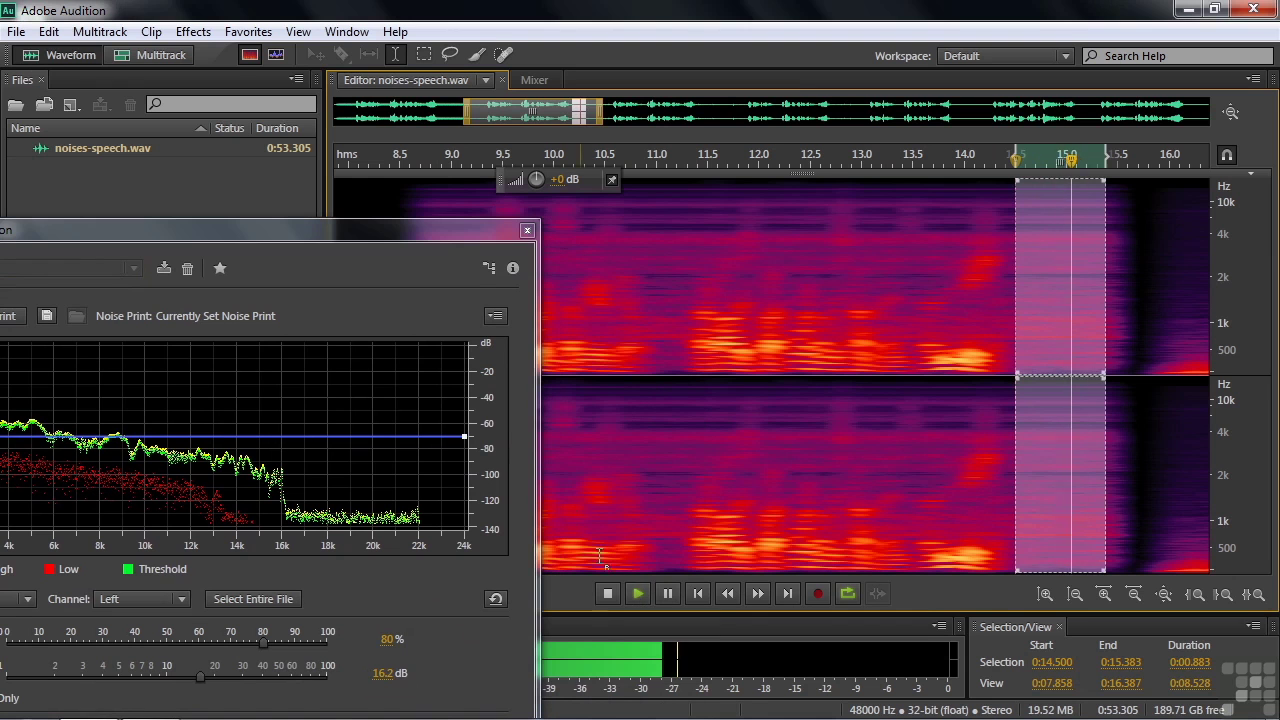
pyautogui.click(603, 590)
pyautogui.moveTo(440, 231); pyautogui.dragTo(761, 68)
pyautogui.click(306, 151)
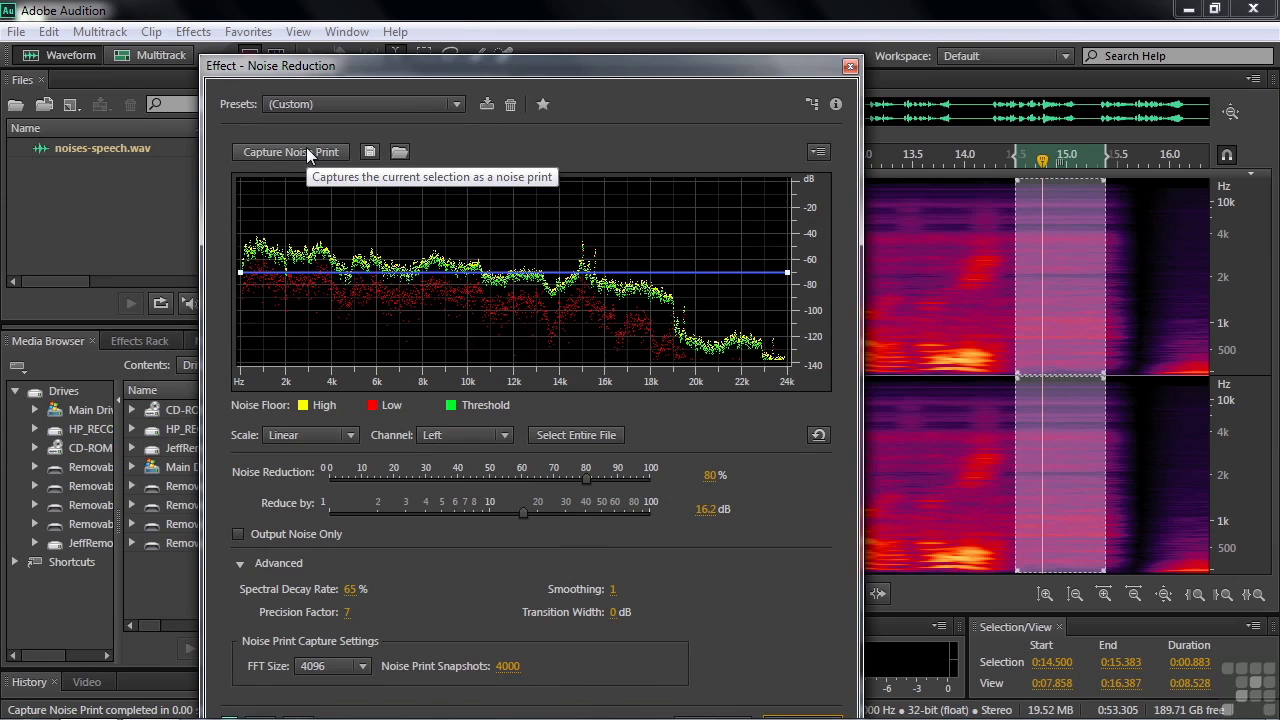
# Select the 8.599–15.705 s passage and bring the full Noise Reduction settings into view.
pyautogui.moveTo(527, 59); pyautogui.dragTo(546, 467)
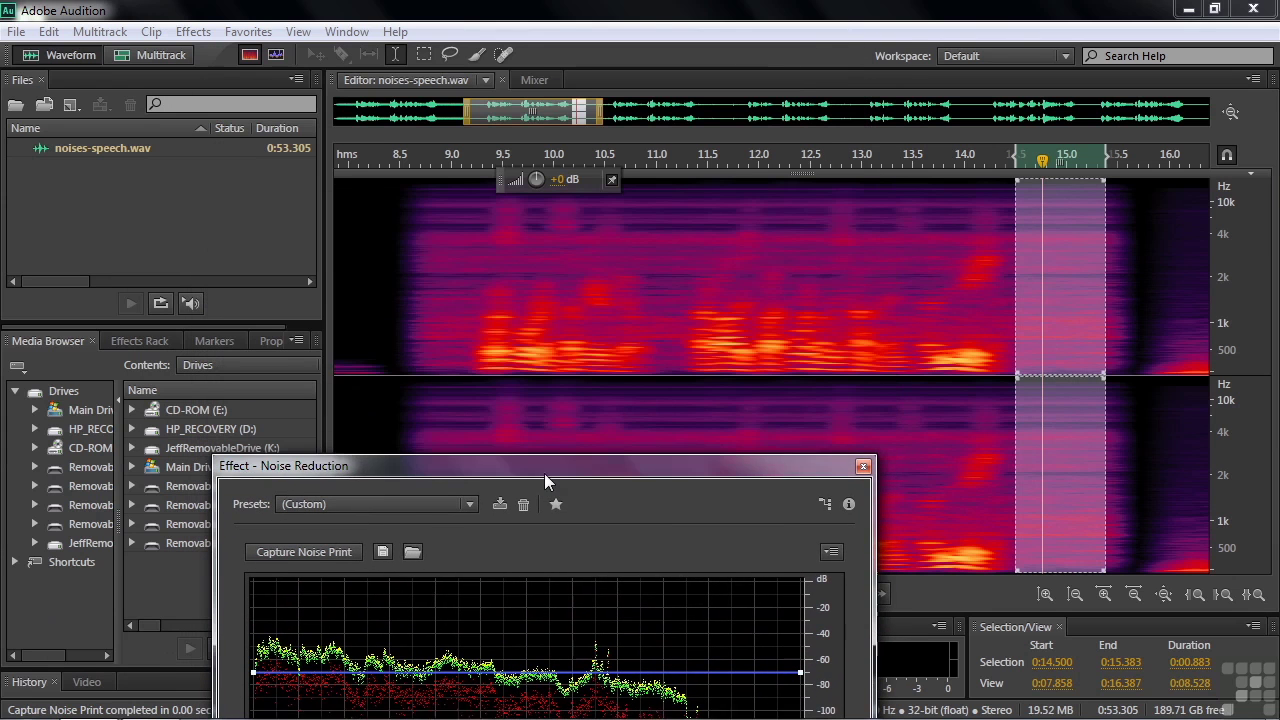
pyautogui.moveTo(410, 300); pyautogui.dragTo(828, 300)
pyautogui.moveTo(1023, 313); pyautogui.dragTo(1080, 327)
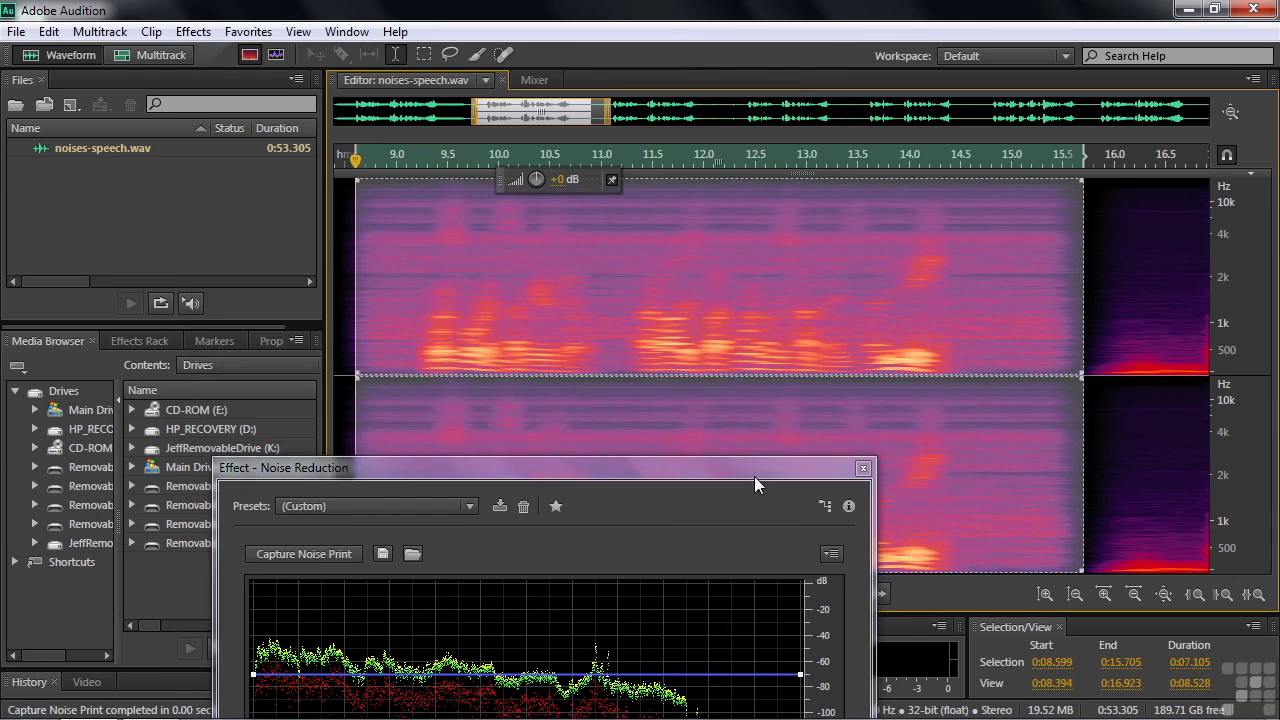
pyautogui.moveTo(754, 476); pyautogui.dragTo(576, 24)
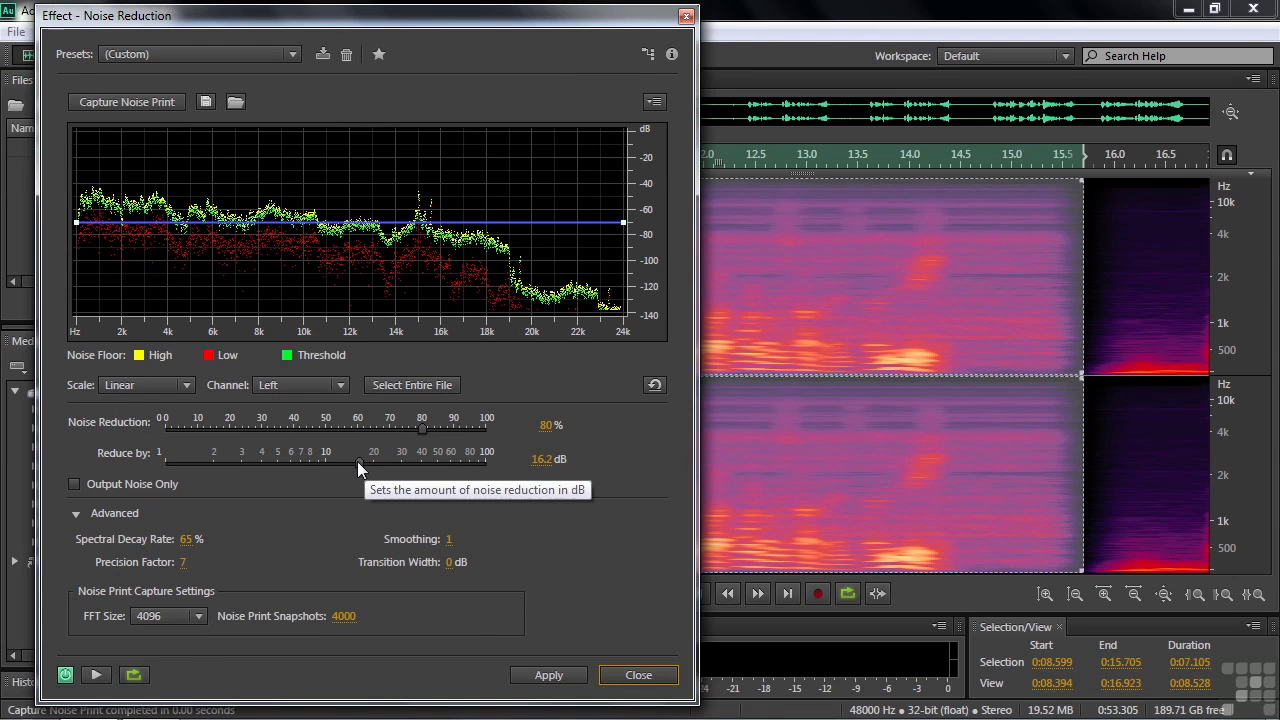
# Preview Noise Reduction at 90% with 33.2 dB reduction, then close it without applying.
pyautogui.click(96, 678)
pyautogui.moveTo(423, 427); pyautogui.dragTo(455, 430)
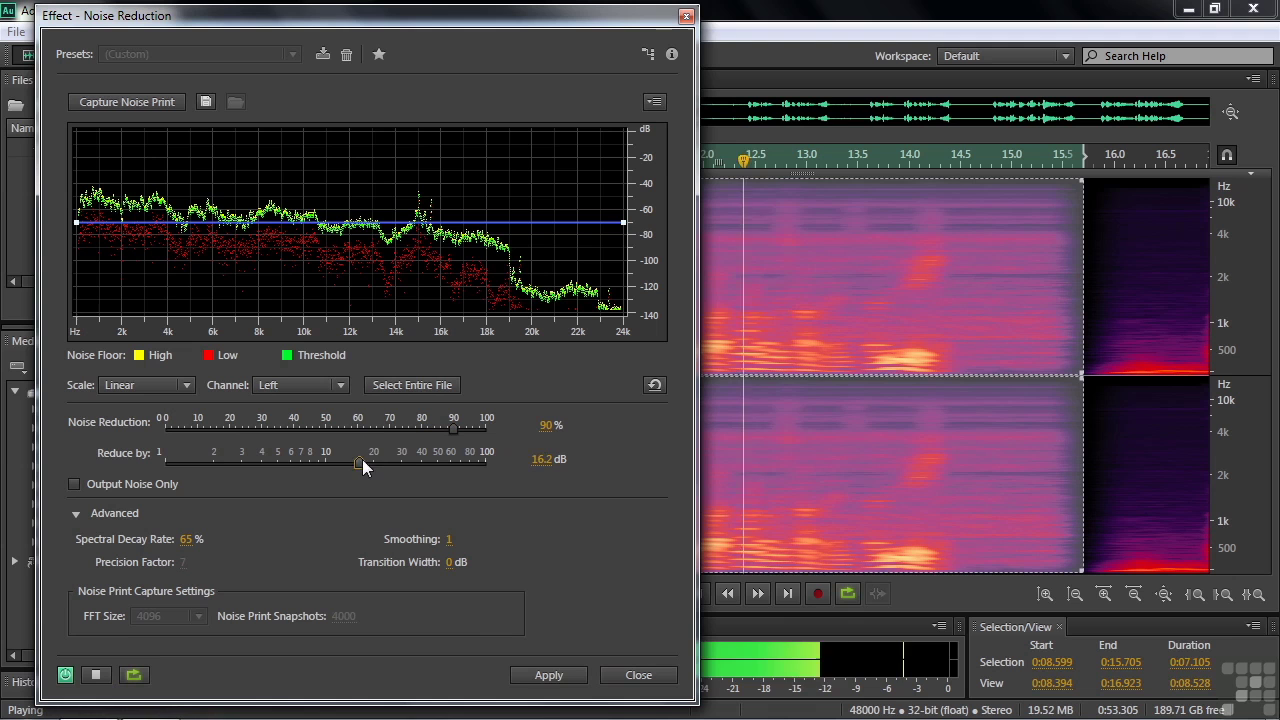
pyautogui.moveTo(363, 460); pyautogui.dragTo(408, 466)
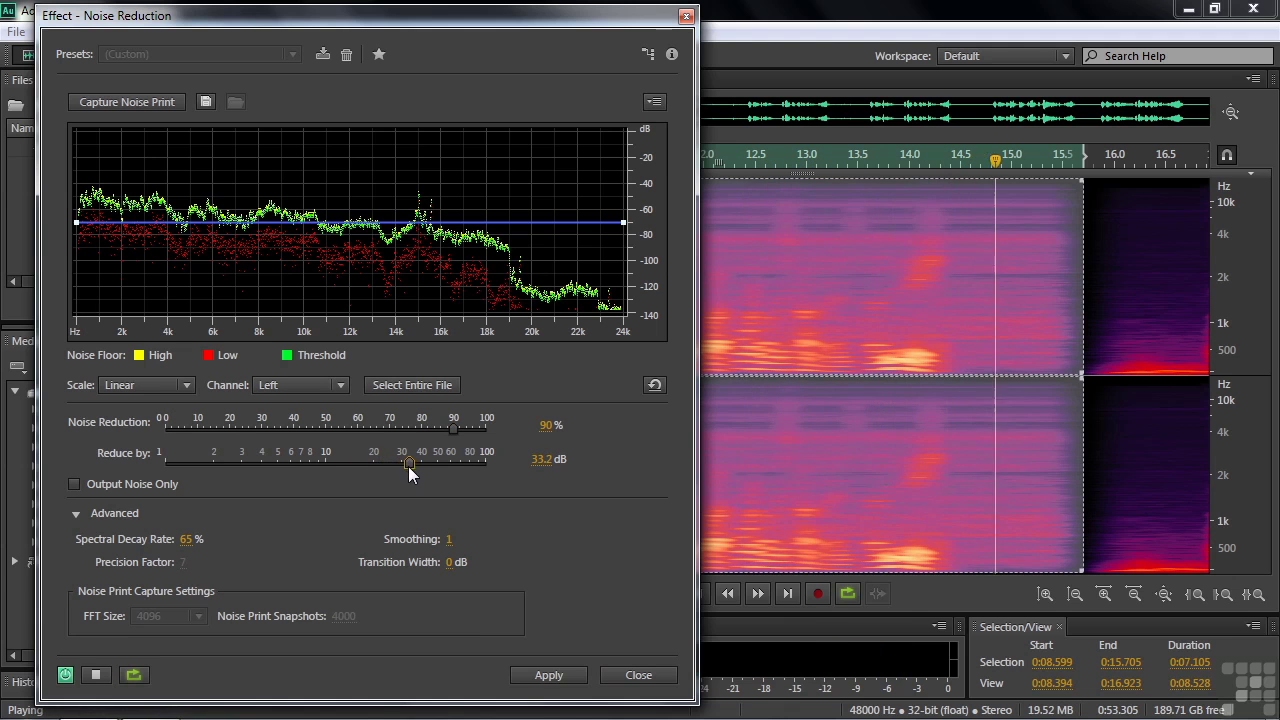
pyautogui.click(96, 676)
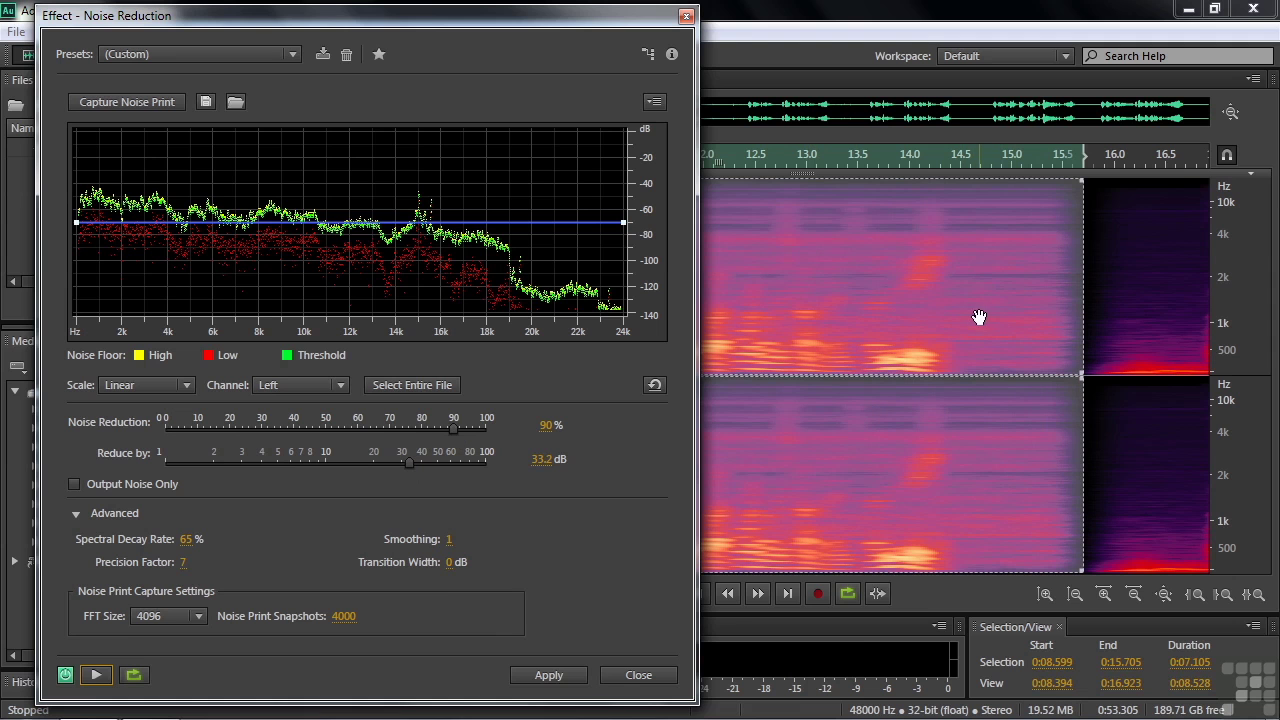
pyautogui.click(638, 676)
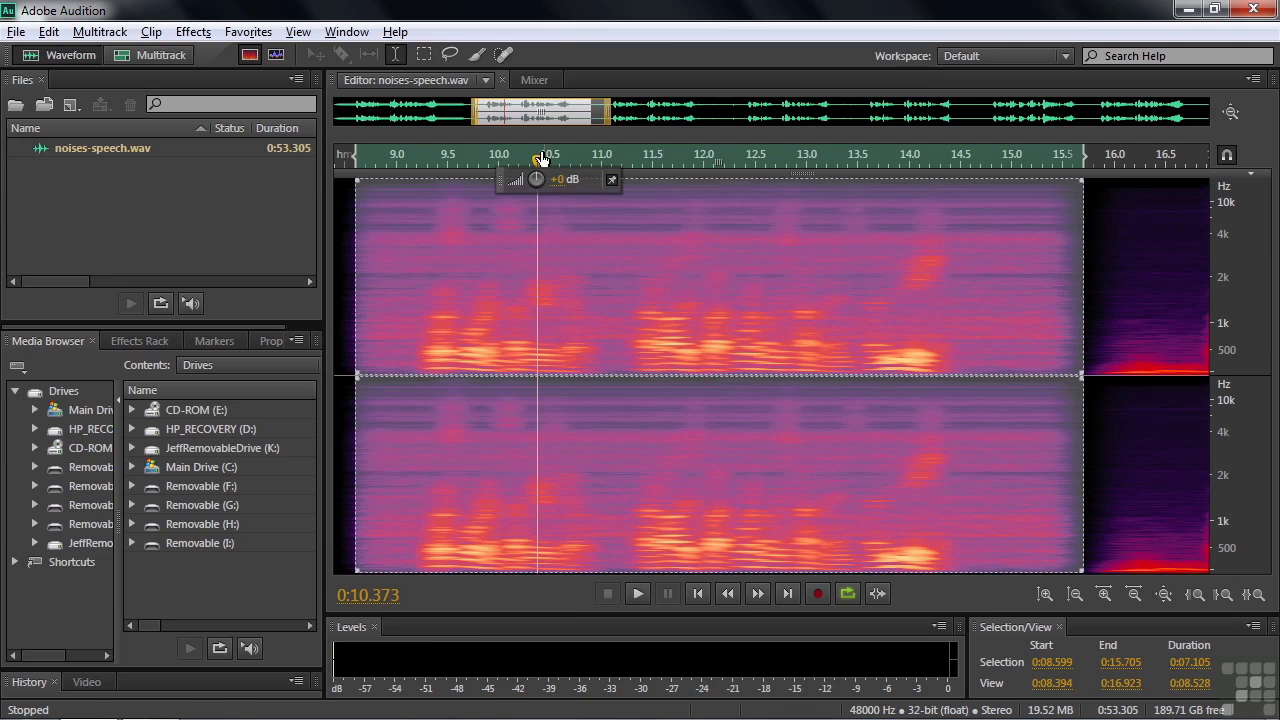
# Scroll to the 15–23.5 s passage, listen from about 15.8 s, and park the playhead at 15.7 s.
pyautogui.moveTo(539, 110); pyautogui.dragTo(647, 154)
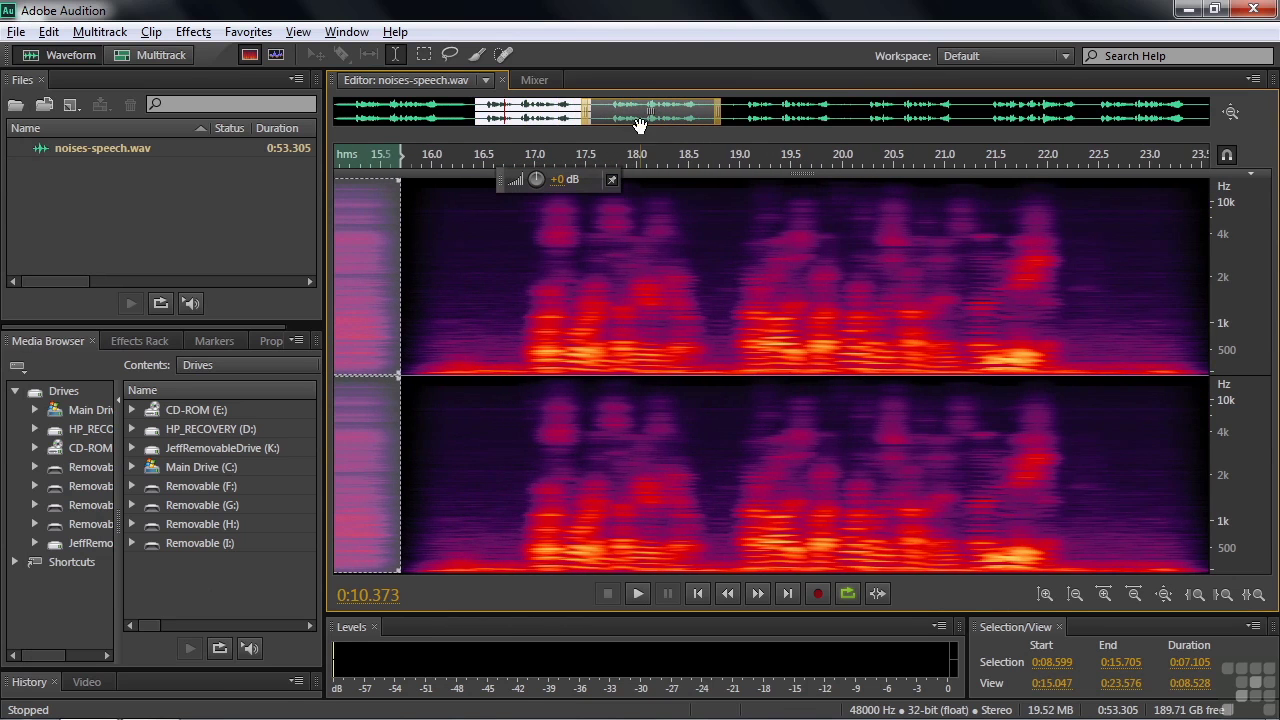
pyautogui.click(412, 331)
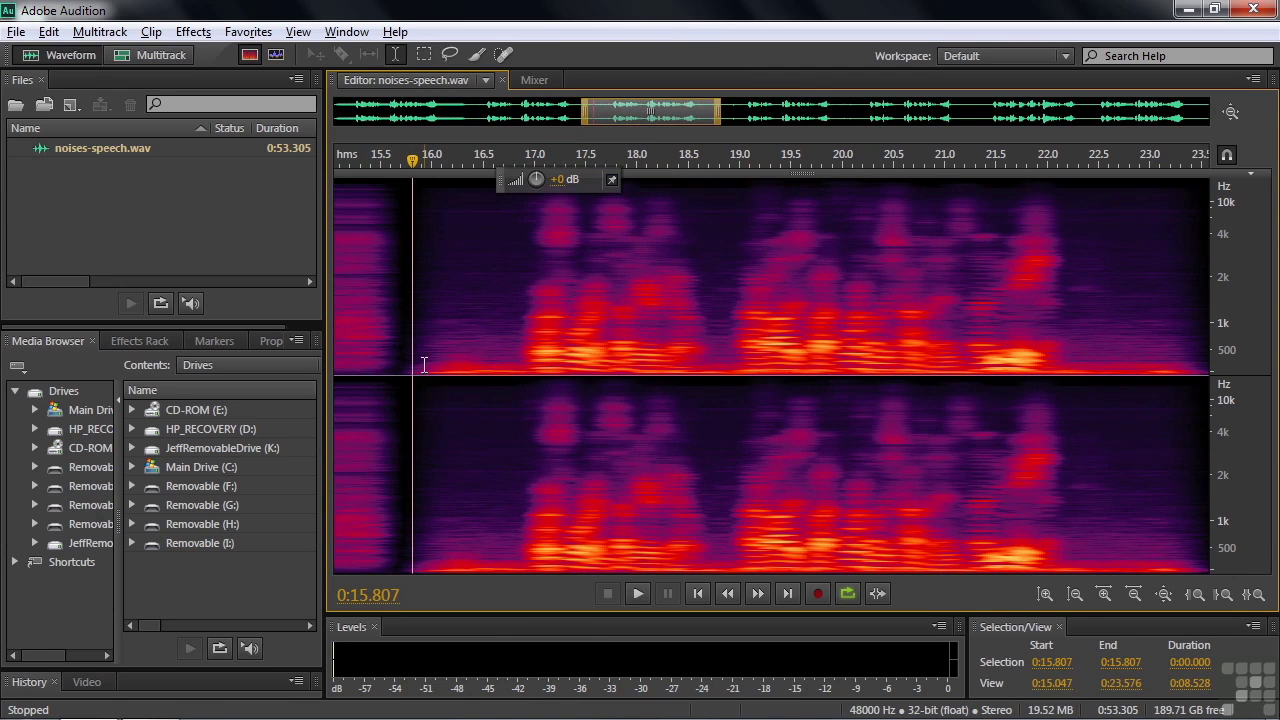
pyautogui.press('space')
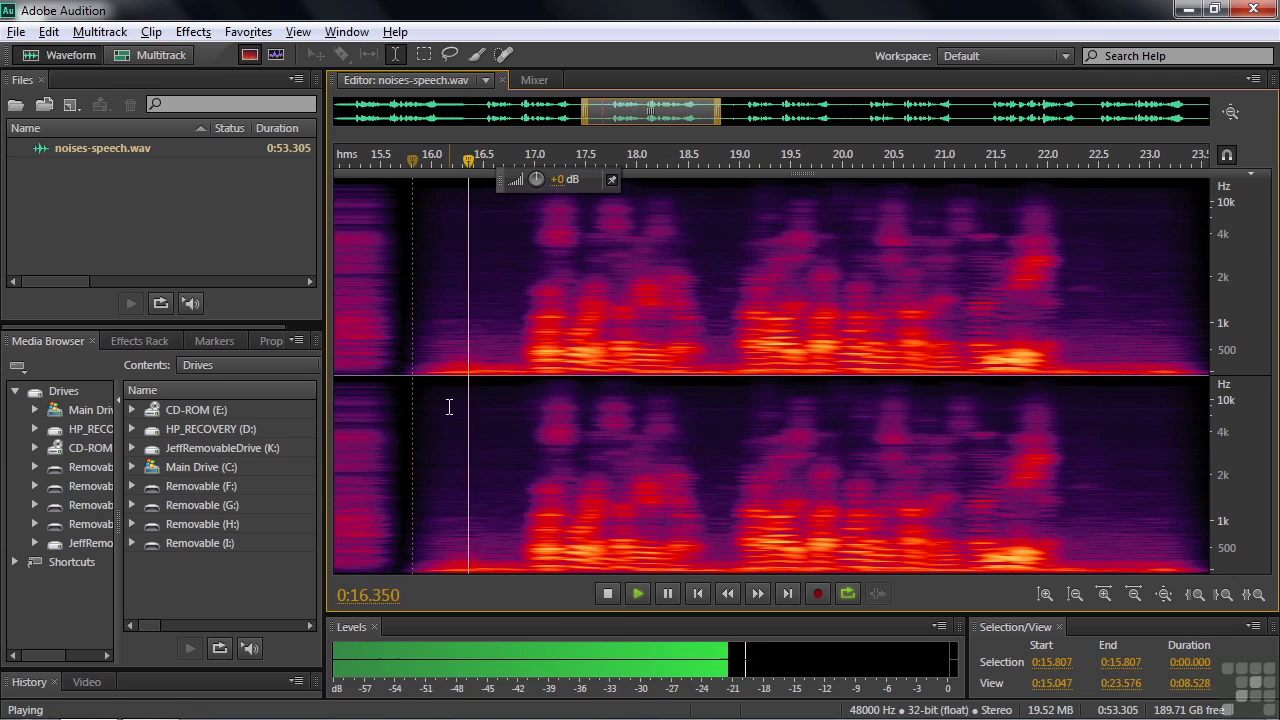
pyautogui.press('space')
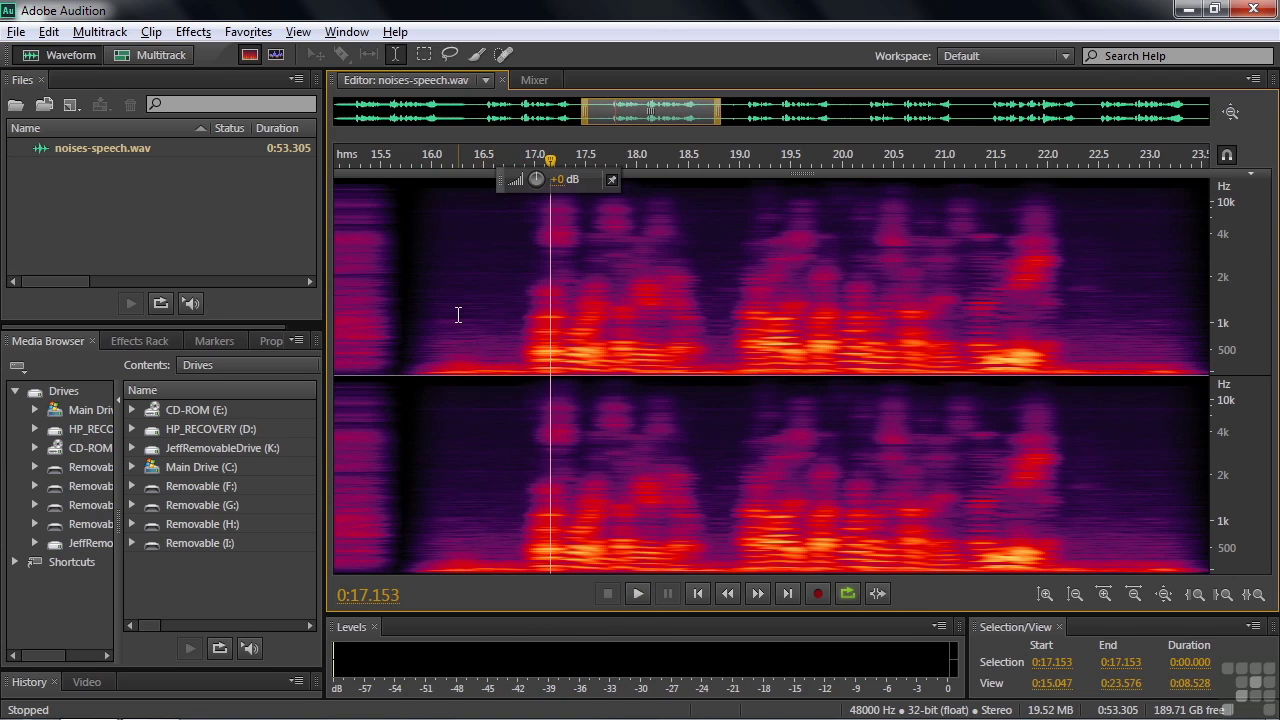
pyautogui.click(404, 362)
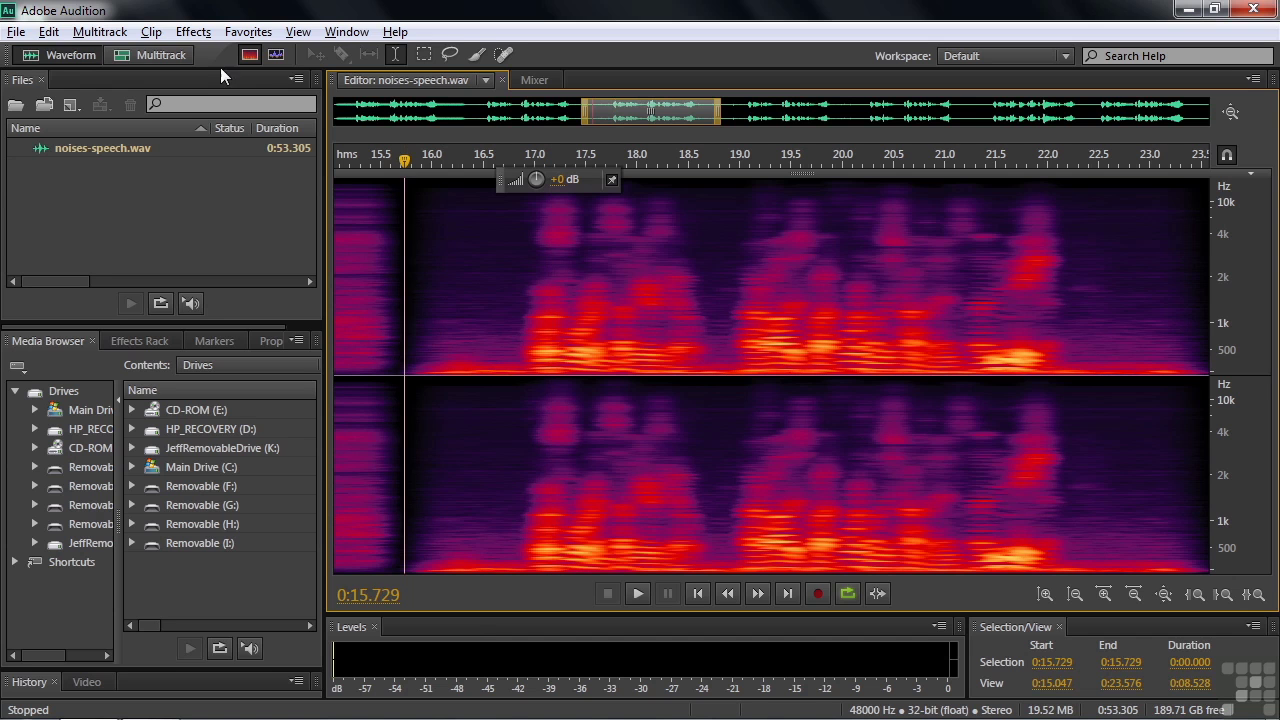
# Reopen the Notch Filter effect and browse its presets, dismissing the list unchanged.
pyautogui.click(194, 32)
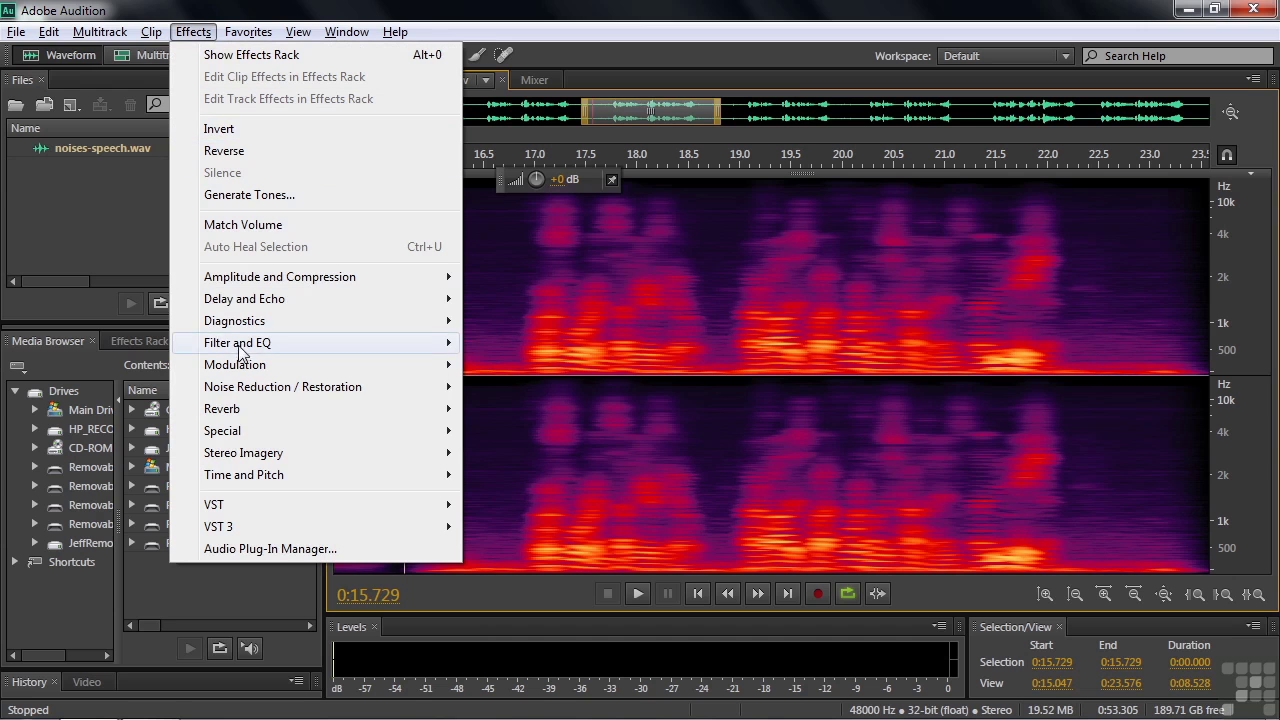
pyautogui.moveTo(240, 348)
pyautogui.click(522, 431)
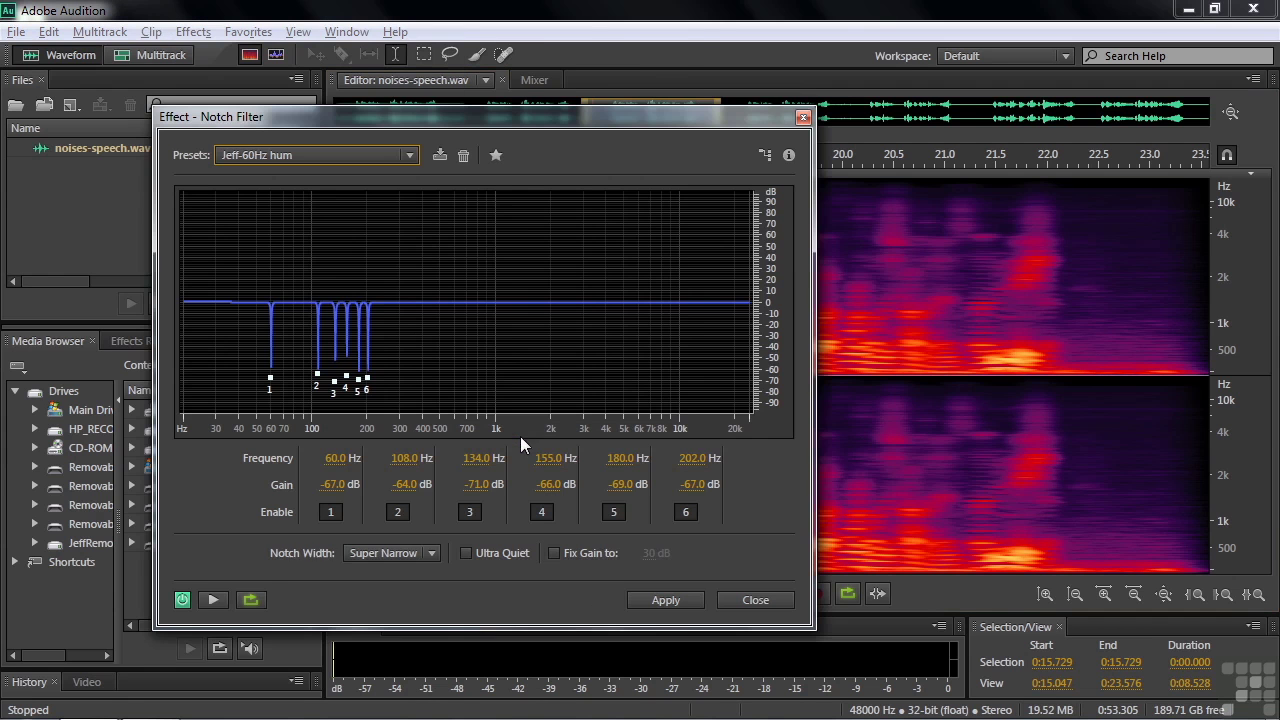
pyautogui.click(411, 154)
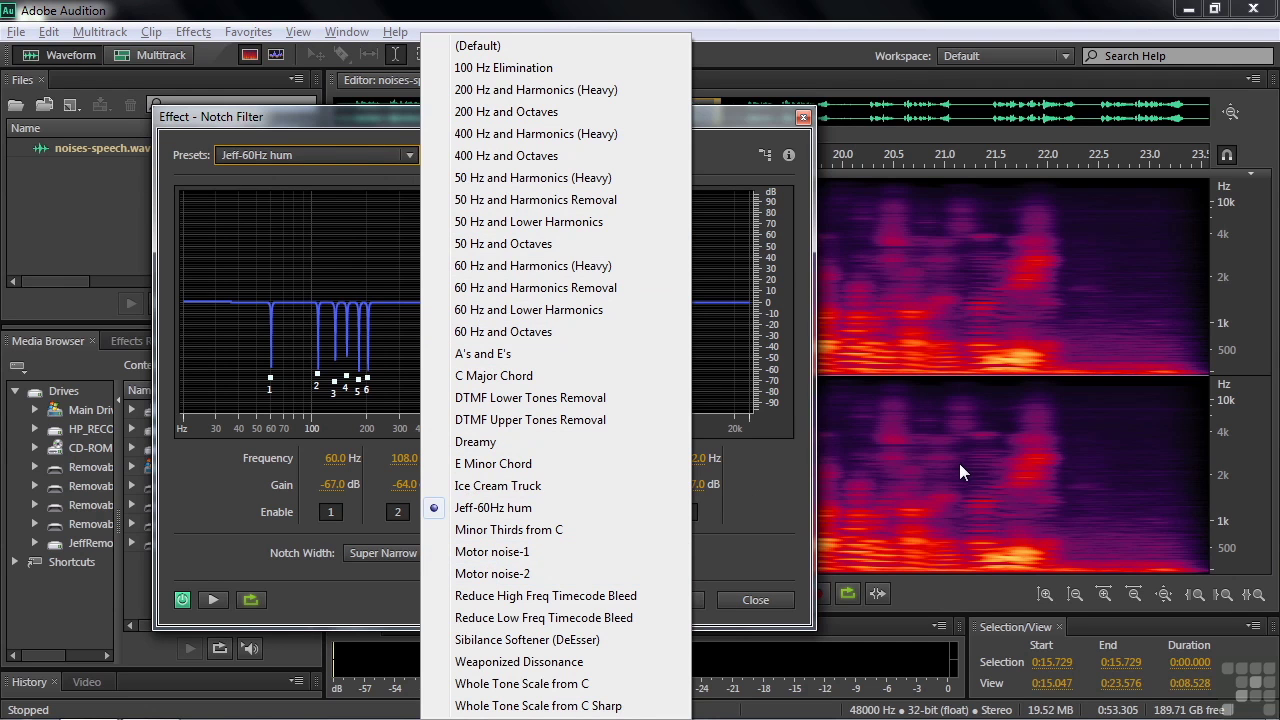
pyautogui.click(871, 483)
# Close the Notch Filter and add a rack Notch Filter in slot 1 with the Motor noise-1 preset.
pyautogui.click(744, 597)
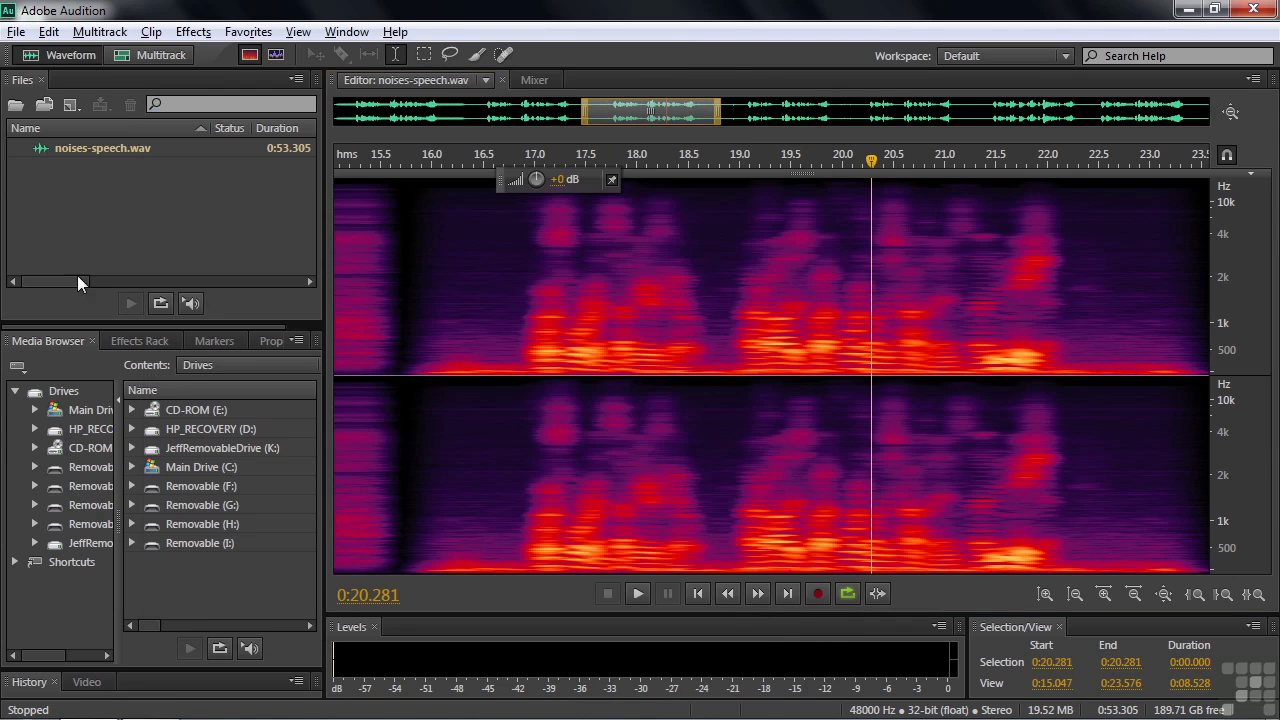
pyautogui.click(139, 342)
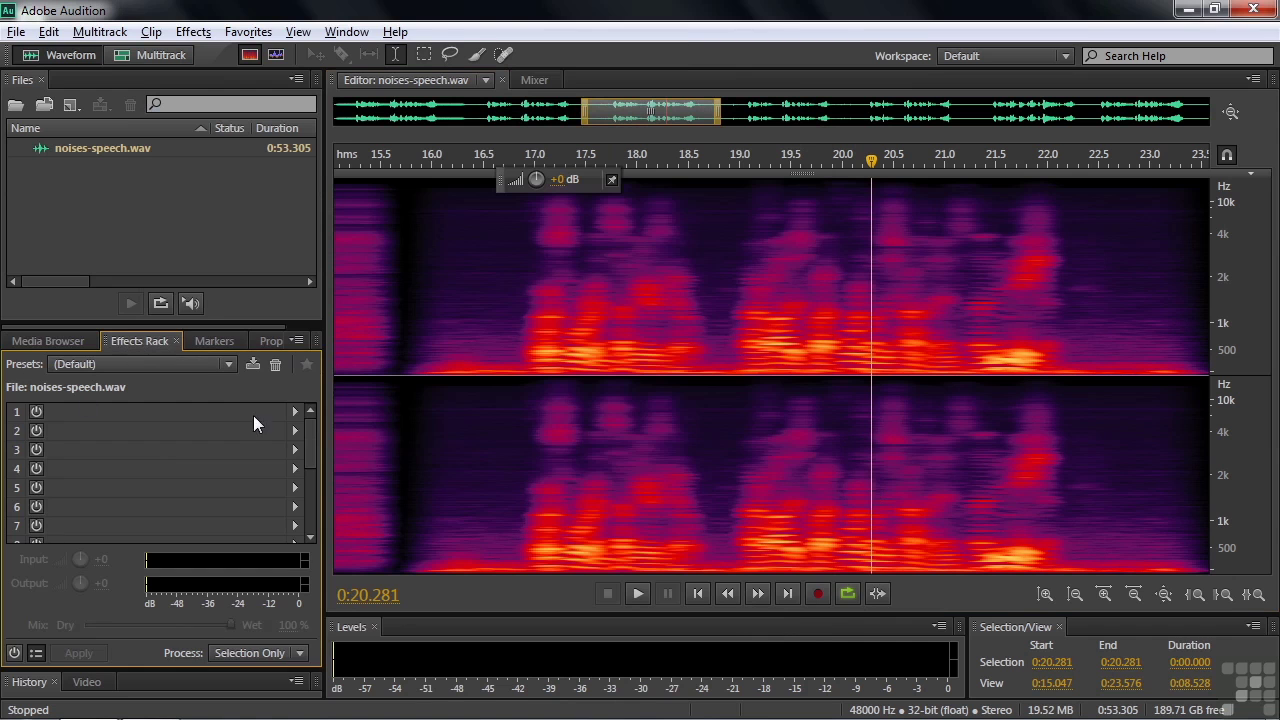
pyautogui.click(296, 411)
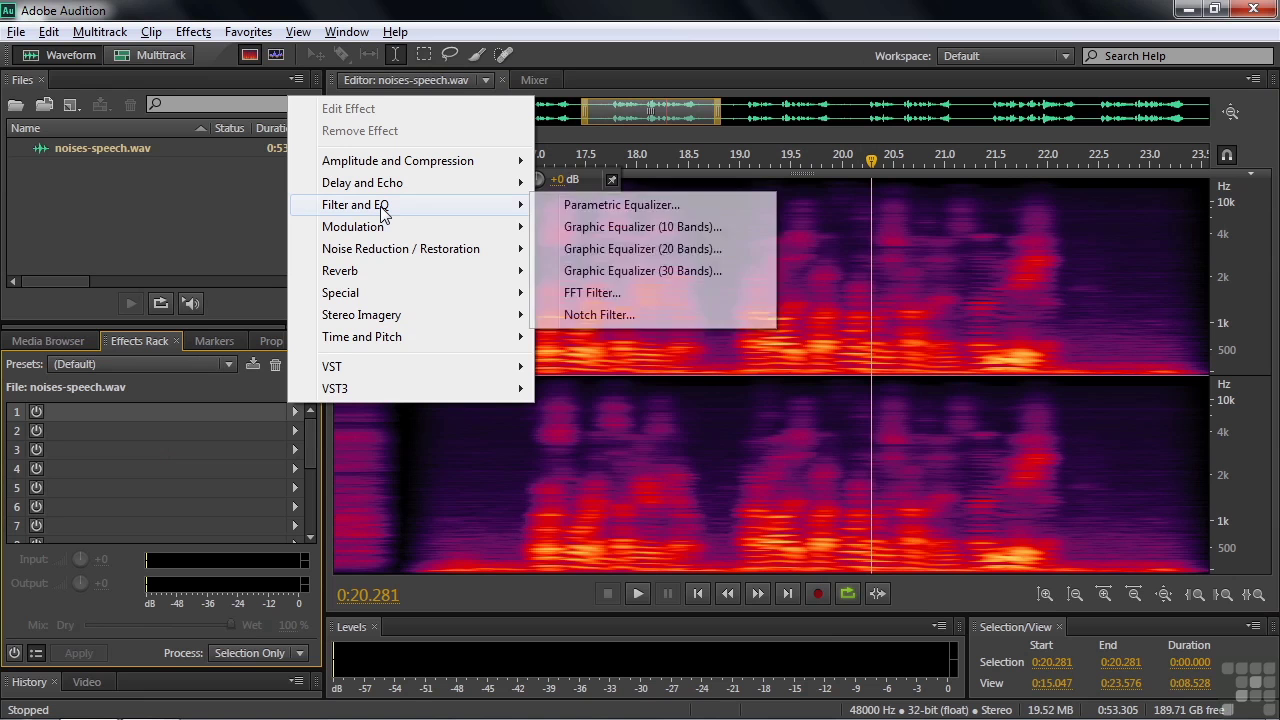
pyautogui.click(598, 315)
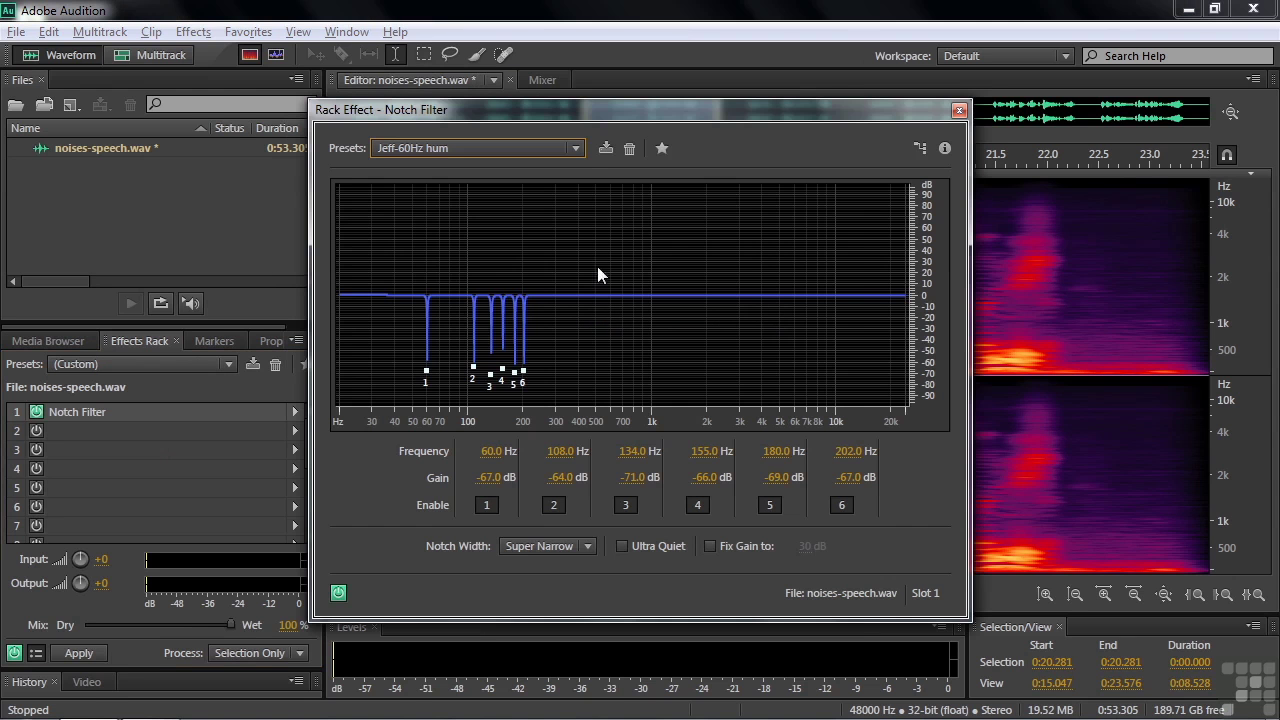
pyautogui.click(576, 150)
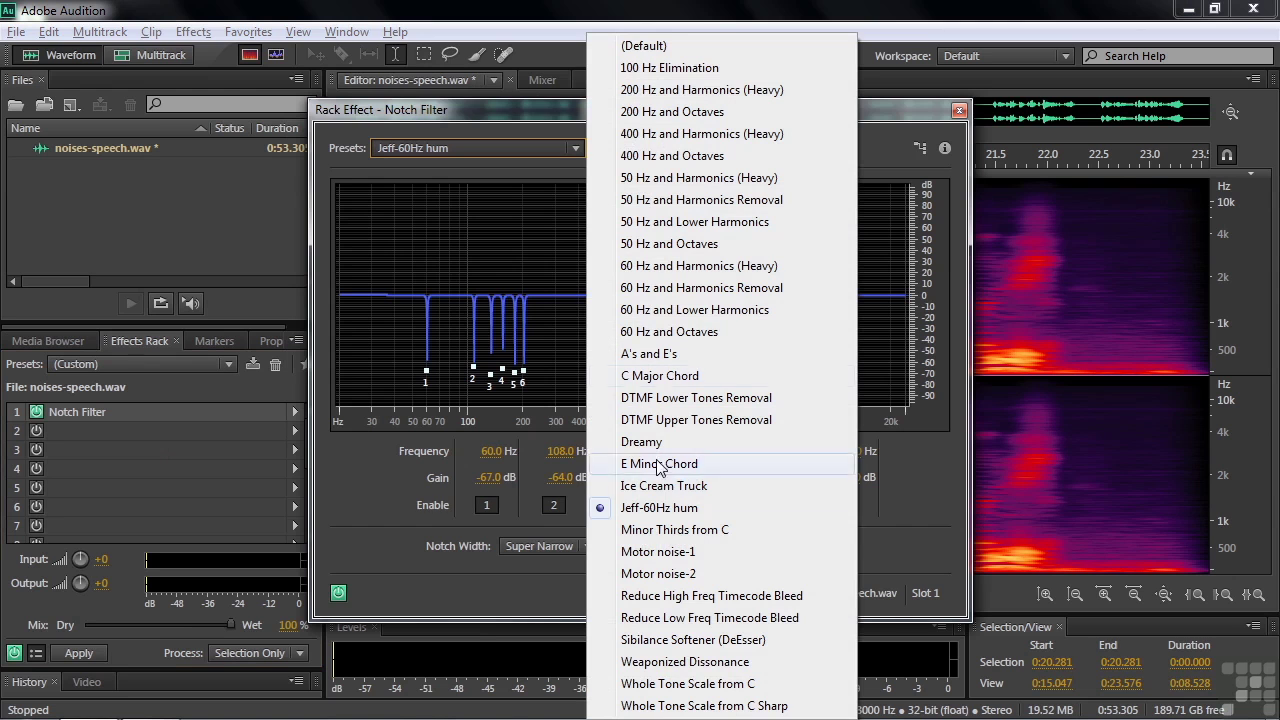
pyautogui.click(648, 552)
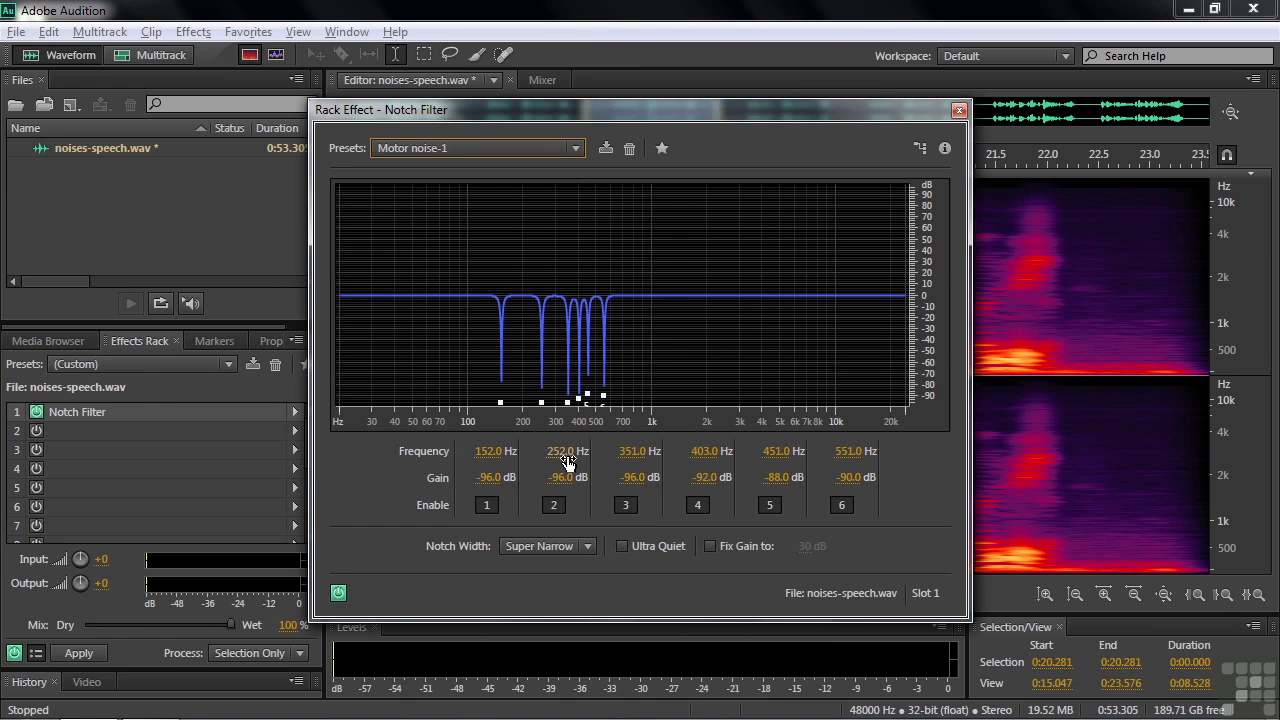
pyautogui.moveTo(737, 109); pyautogui.dragTo(433, 112)
pyautogui.moveTo(579, 113); pyautogui.dragTo(303, 115)
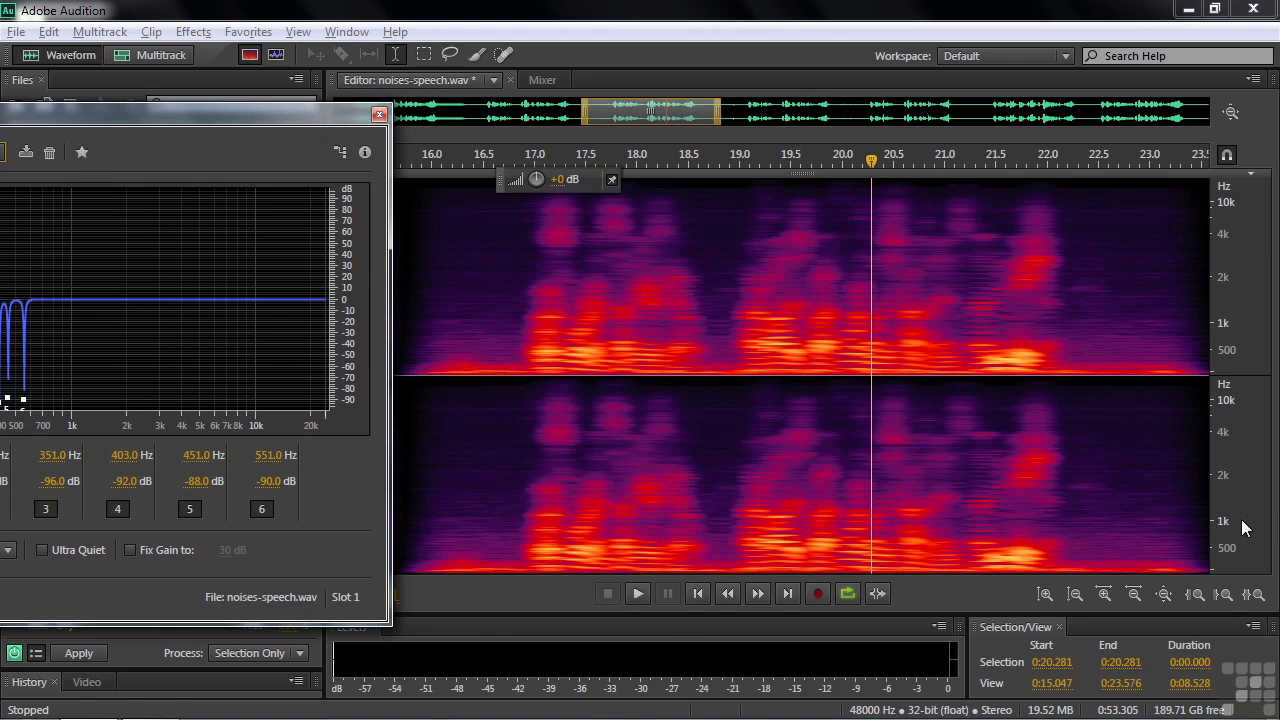
# Zoom the spectrogram to 100–600 Hz and select 0:22.241 to 0:23.500.
pyautogui.click(1252, 594)
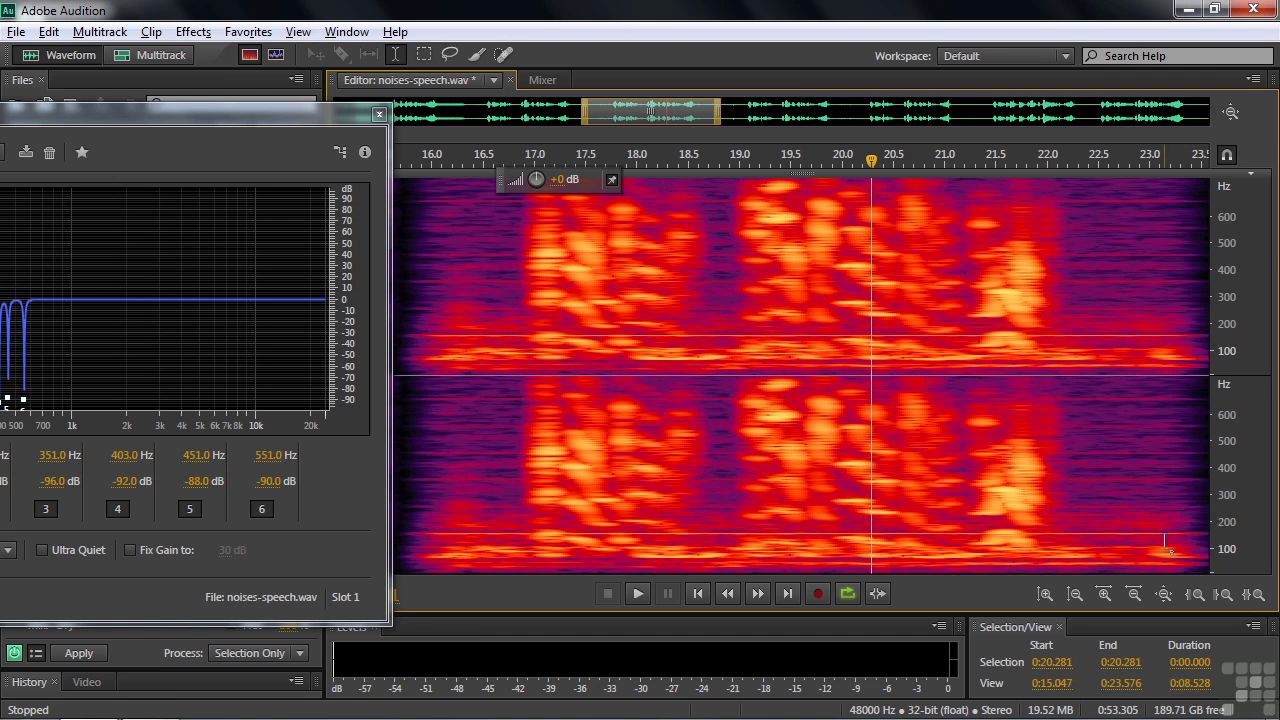
pyautogui.moveTo(280, 117); pyautogui.dragTo(545, 113)
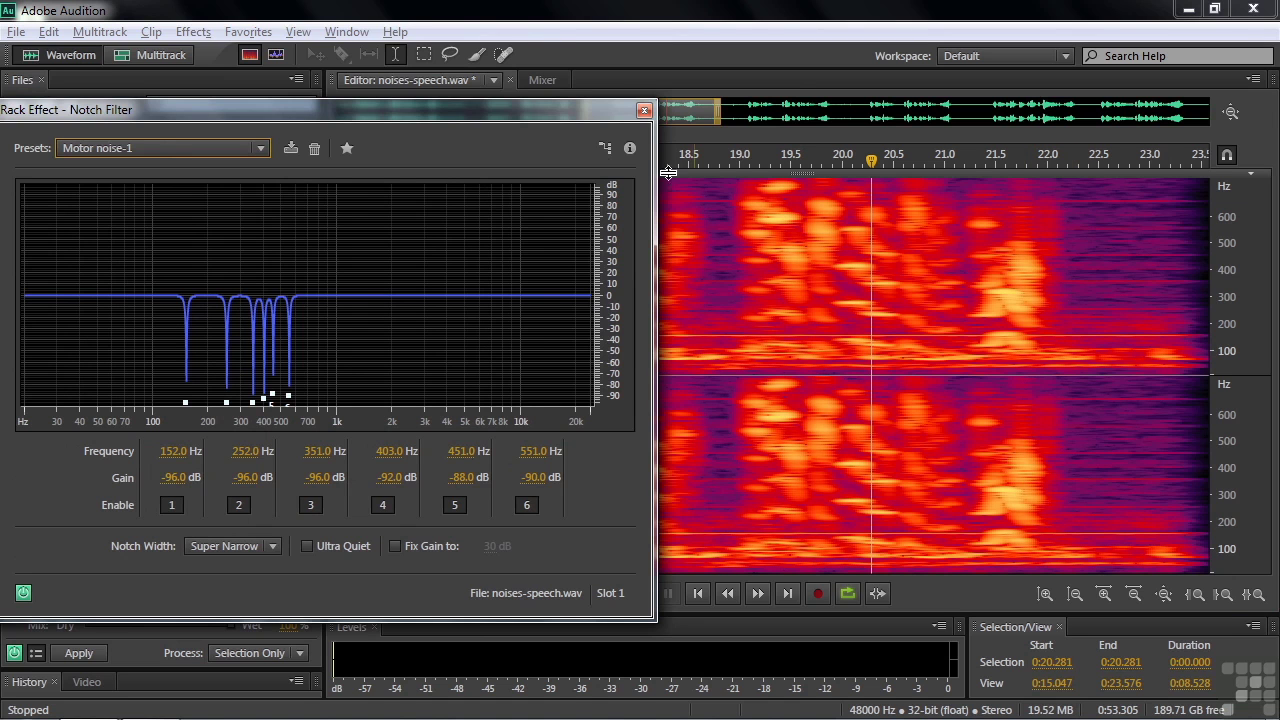
pyautogui.moveTo(568, 122); pyautogui.dragTo(243, 129)
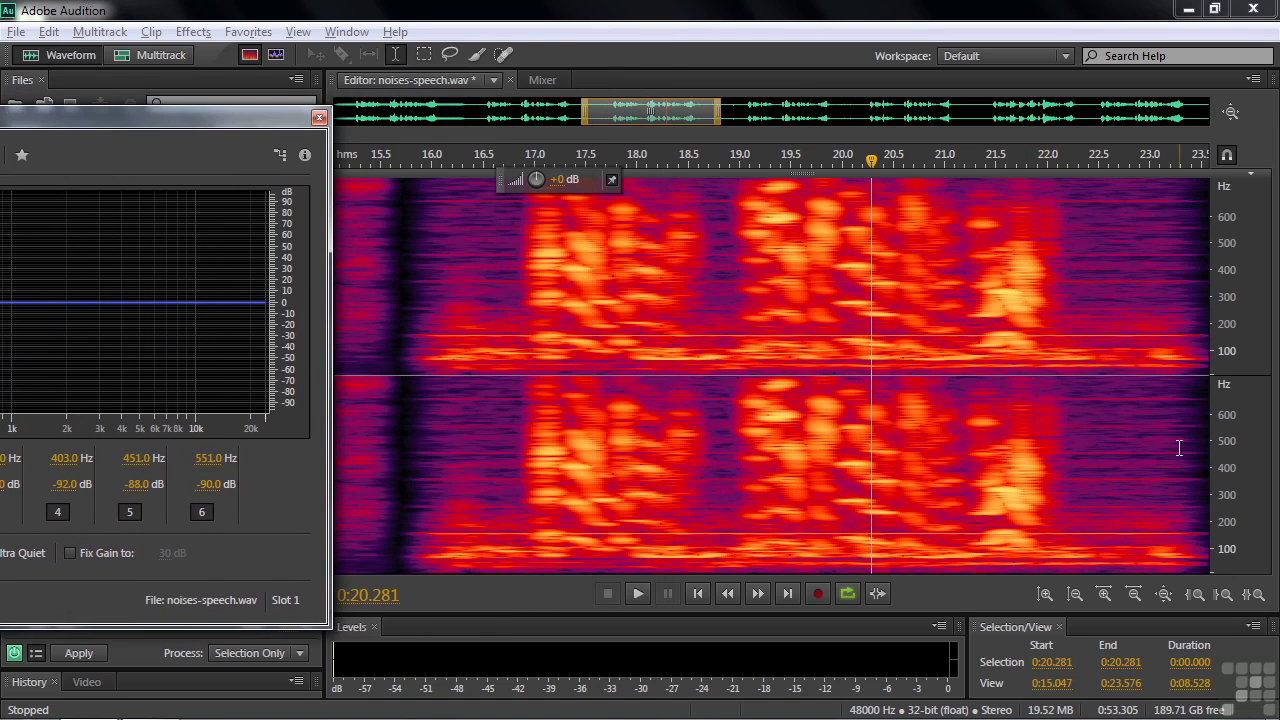
pyautogui.moveTo(1074, 400); pyautogui.dragTo(1200, 433)
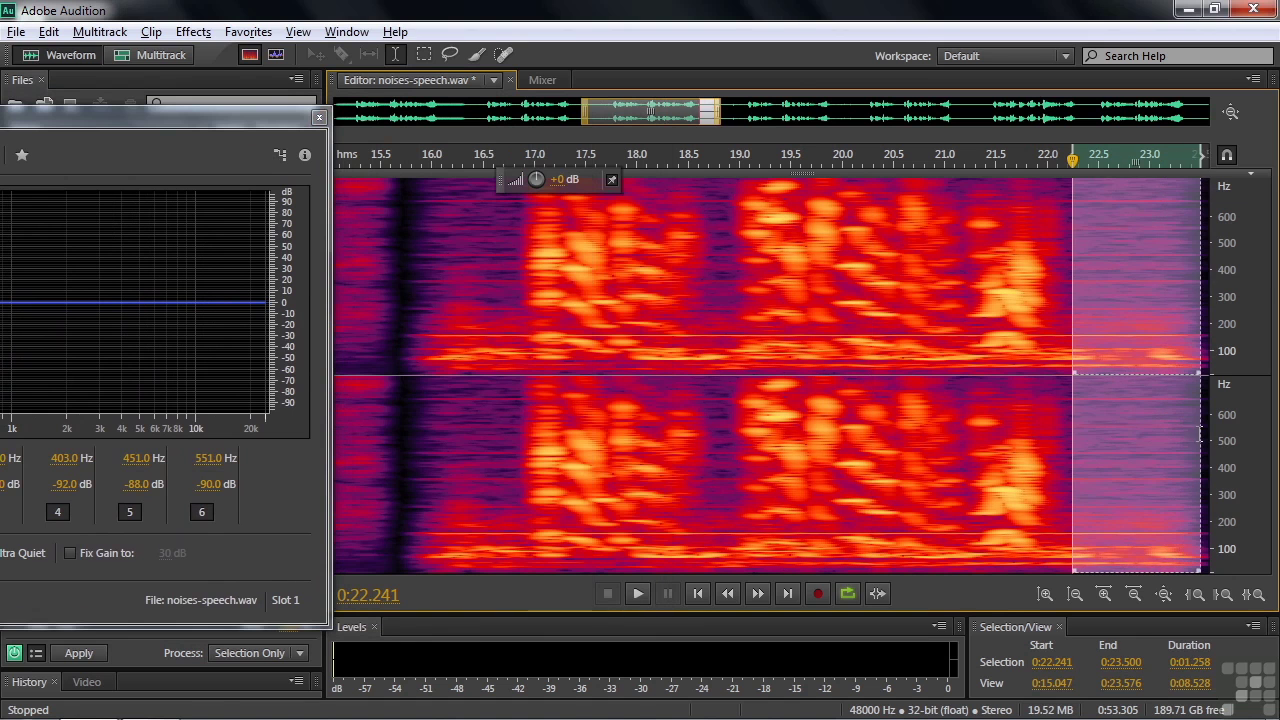
# Play the selection with the Motor noise-1 notch filter bypassed then re-enabled, and close its settings.
pyautogui.moveTo(201, 115); pyautogui.dragTo(570, 104)
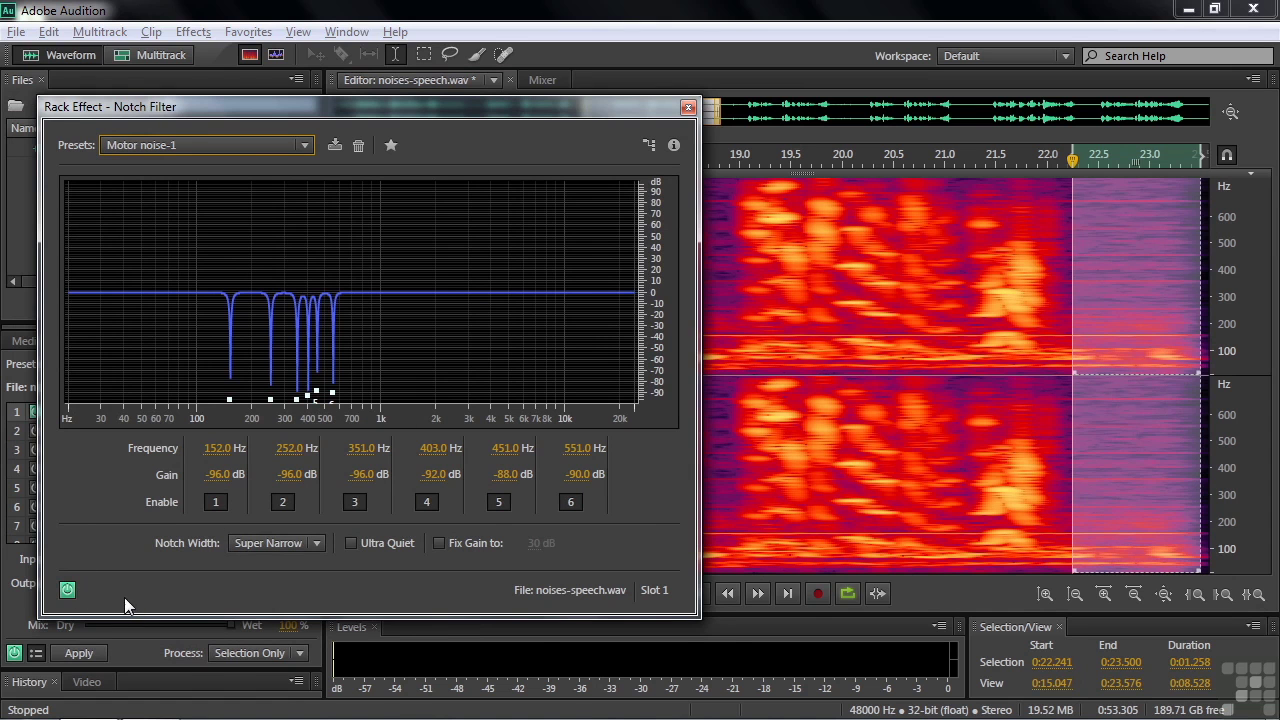
pyautogui.press('space')
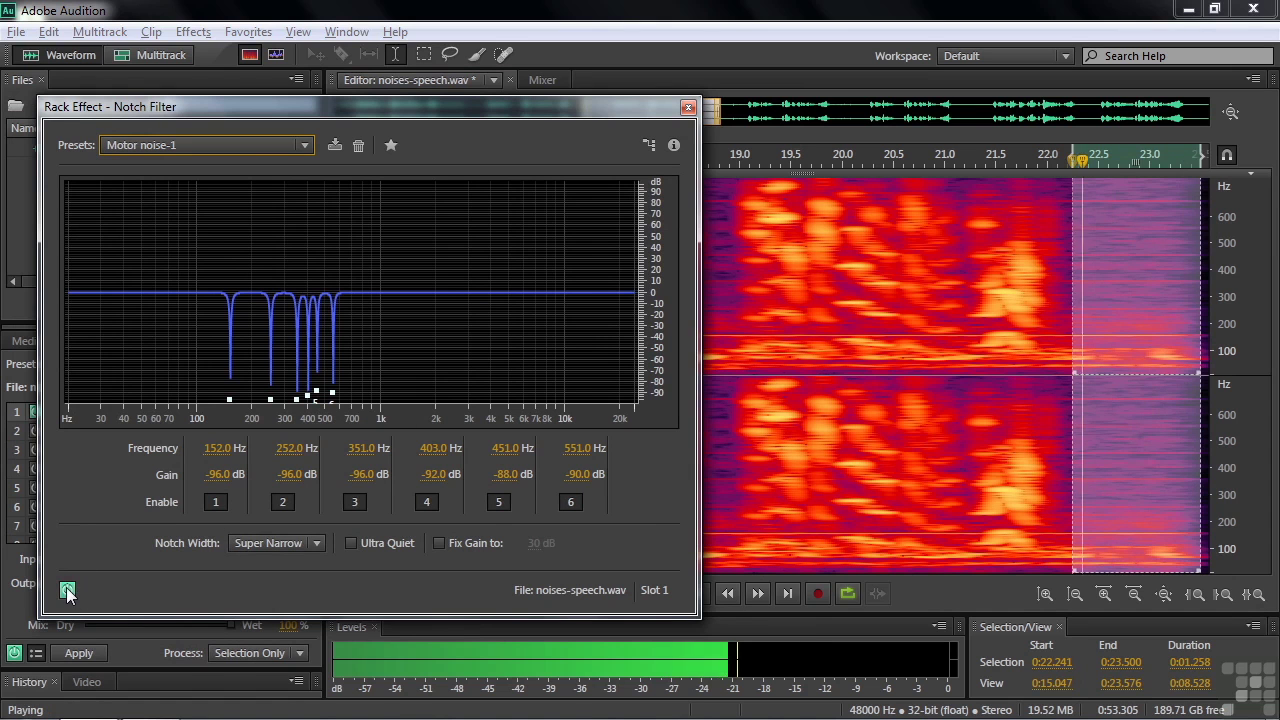
pyautogui.click(67, 591)
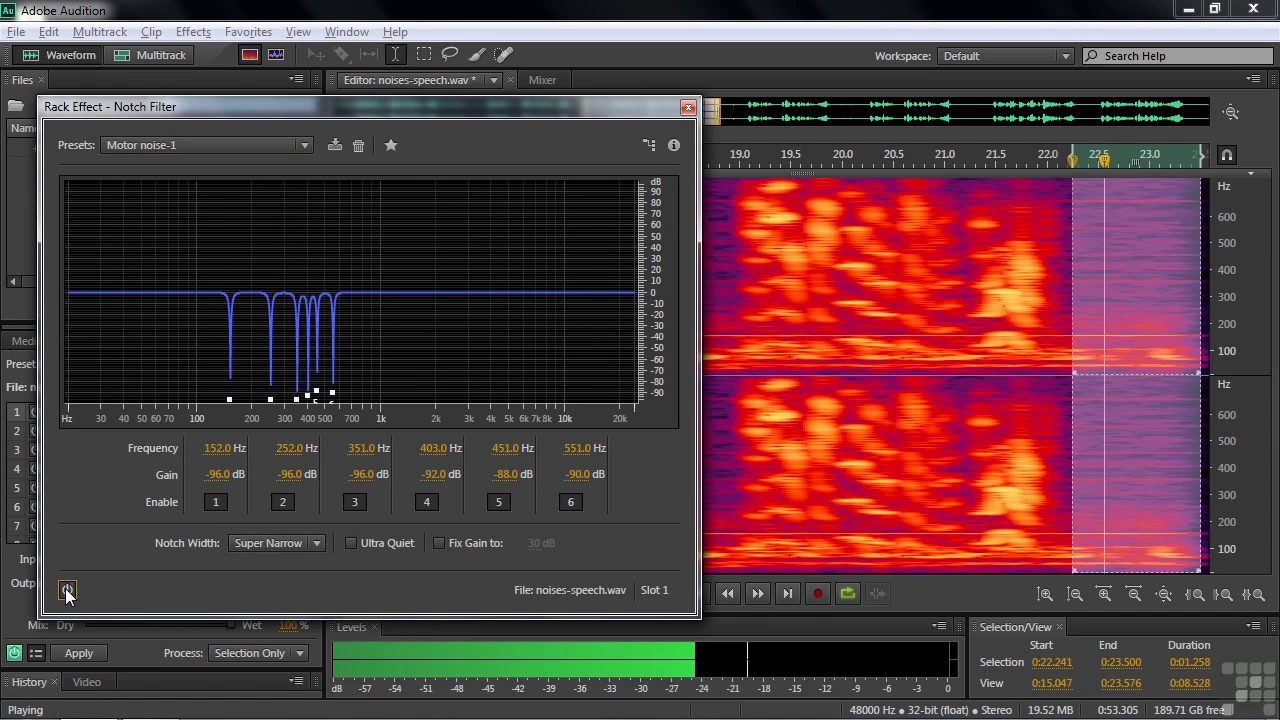
pyautogui.click(67, 591)
pyautogui.press('space')
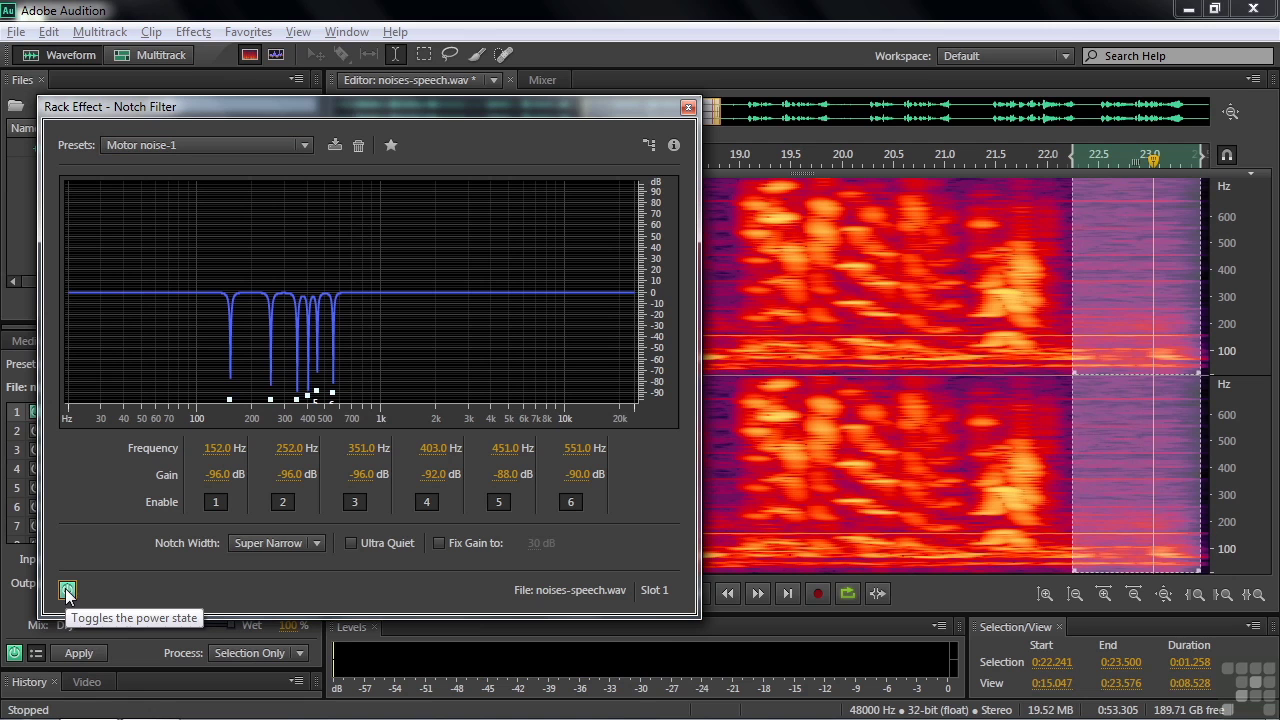
pyautogui.click(688, 107)
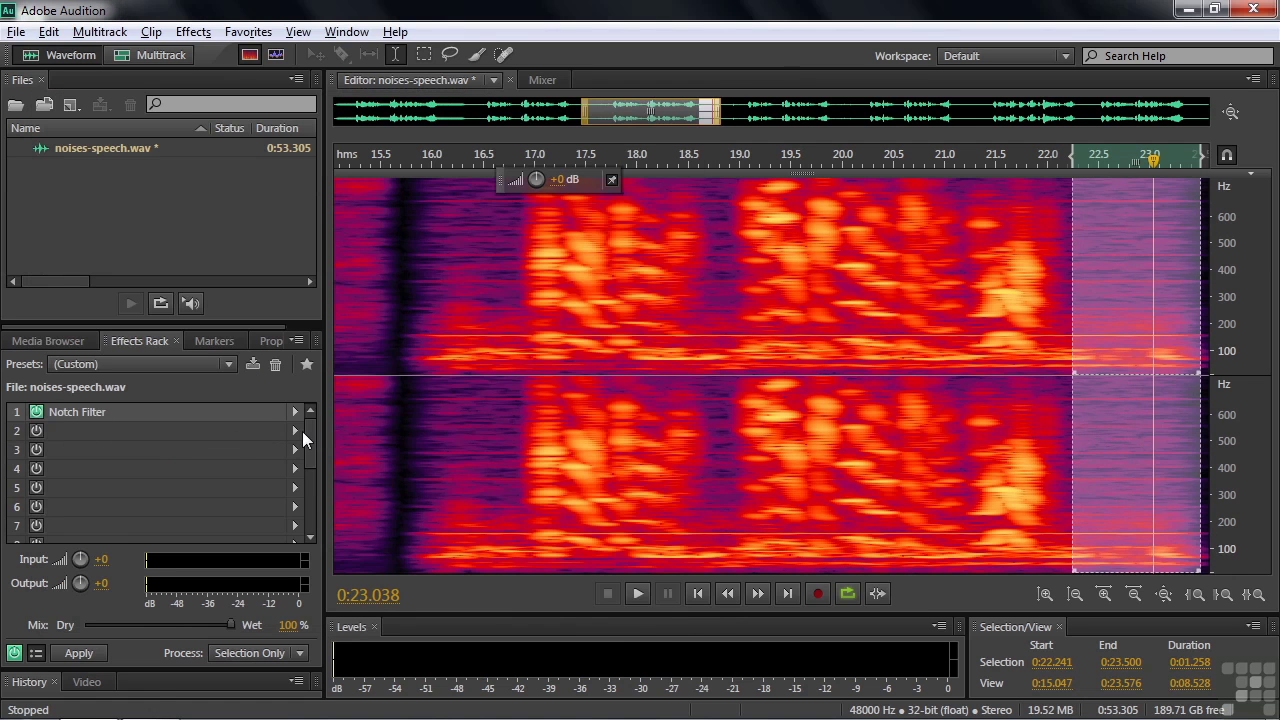
# Add a Notch Filter with the Motor noise-2 preset to rack slot 2 and view 400 Hz–1 kHz.
pyautogui.click(297, 432)
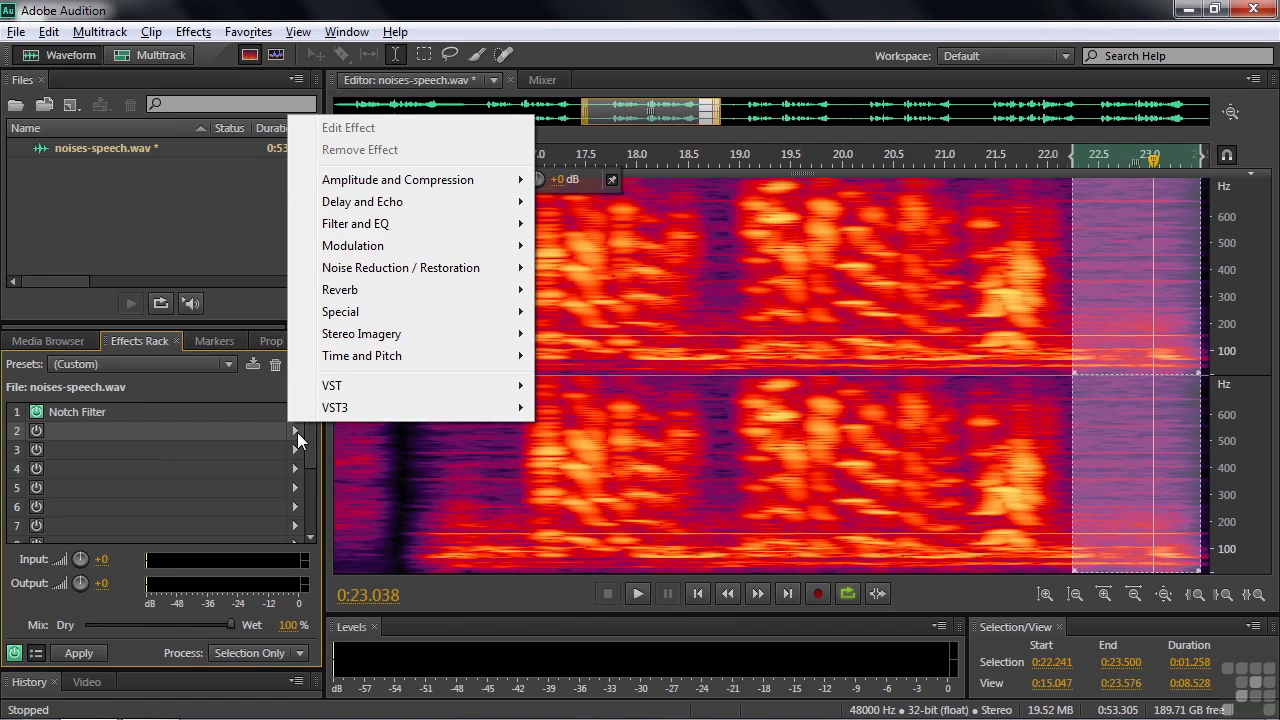
pyautogui.moveTo(352, 226)
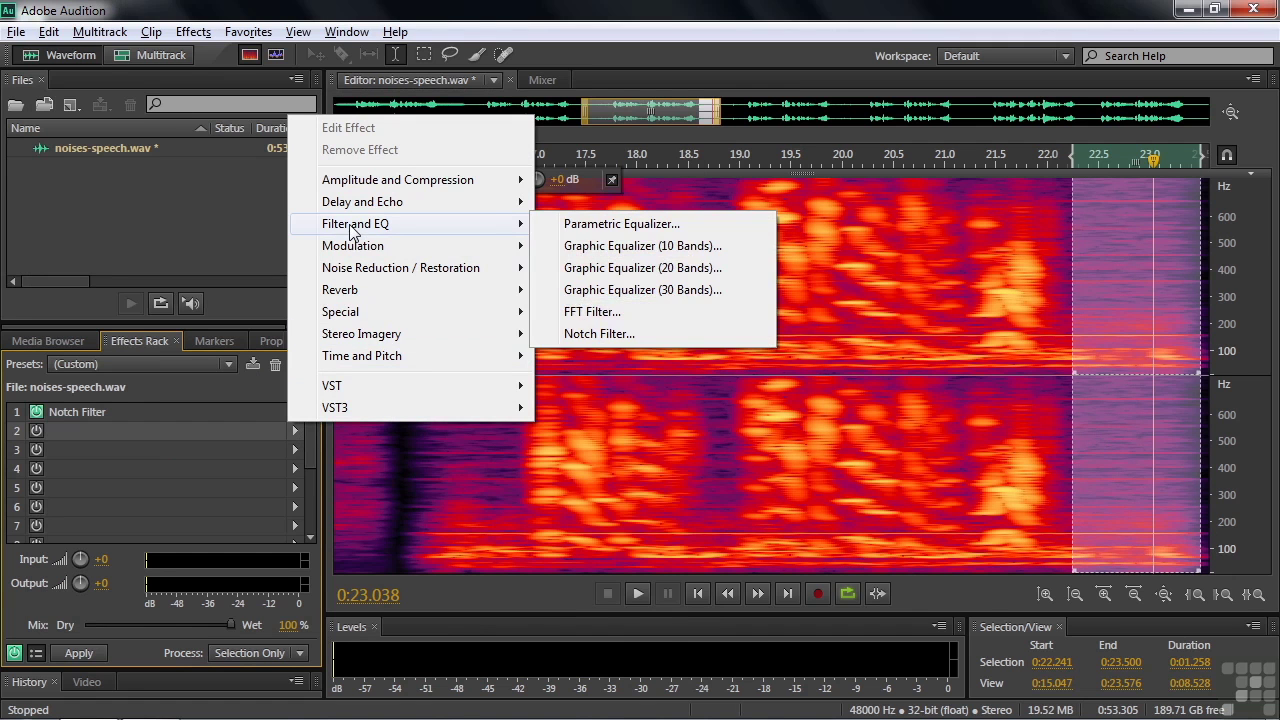
pyautogui.click(589, 336)
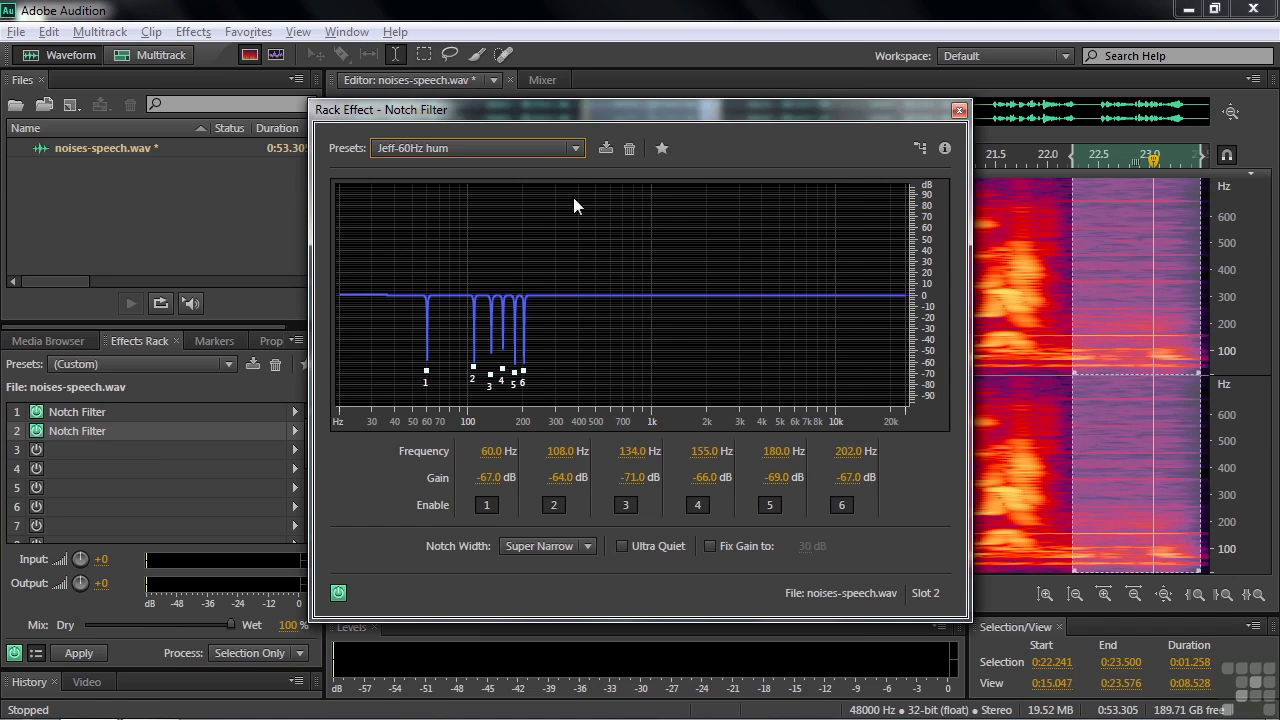
pyautogui.click(573, 149)
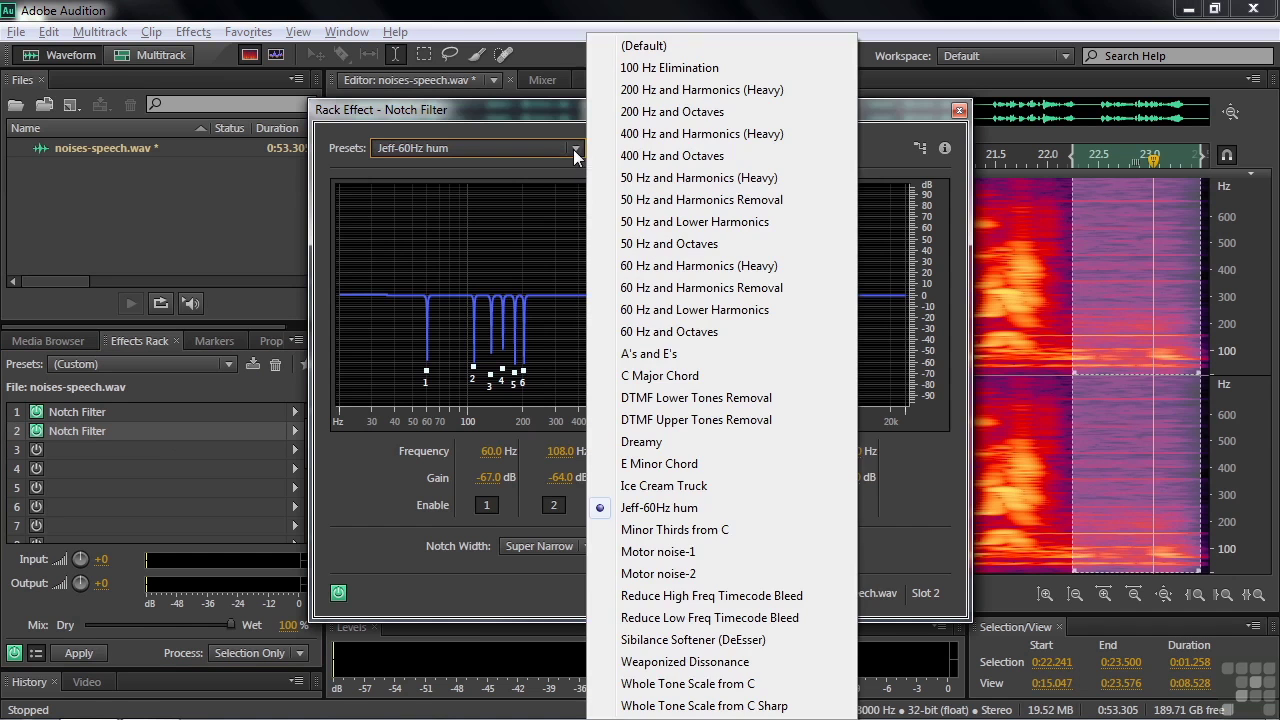
pyautogui.click(645, 574)
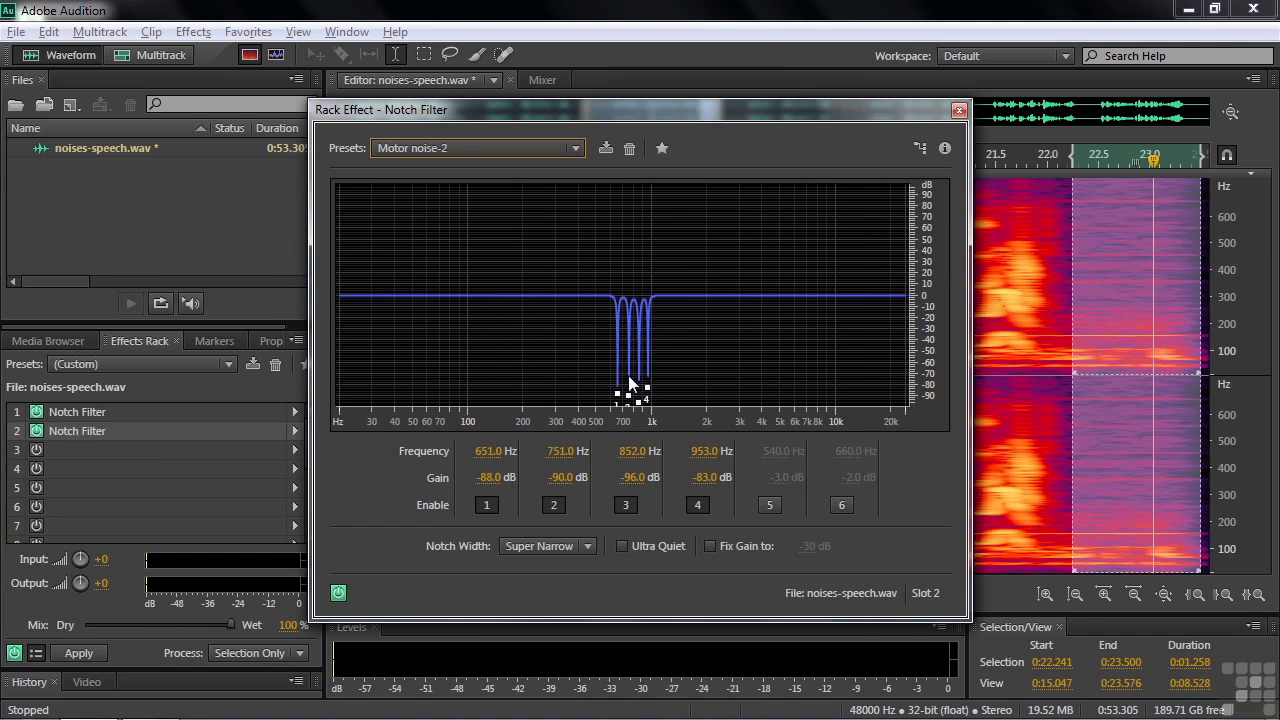
pyautogui.moveTo(1240, 400); pyautogui.dragTo(1247, 527)
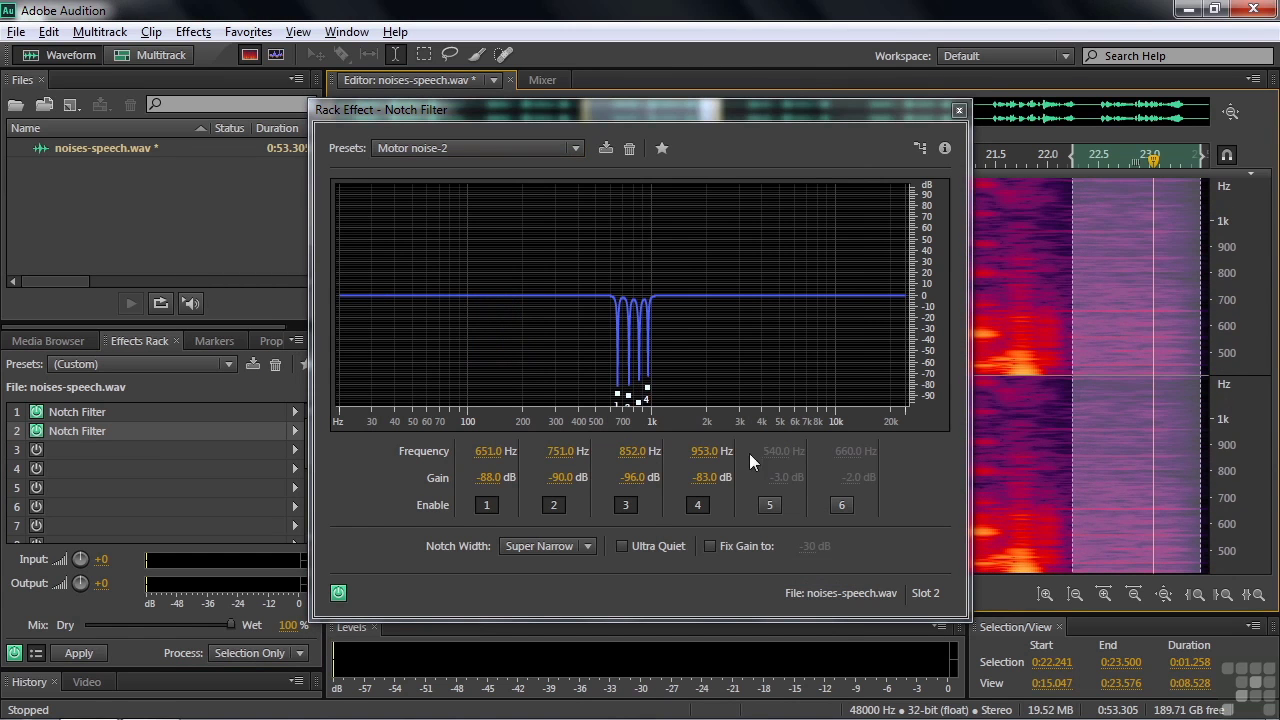
pyautogui.moveTo(1231, 497); pyautogui.dragTo(1231, 469)
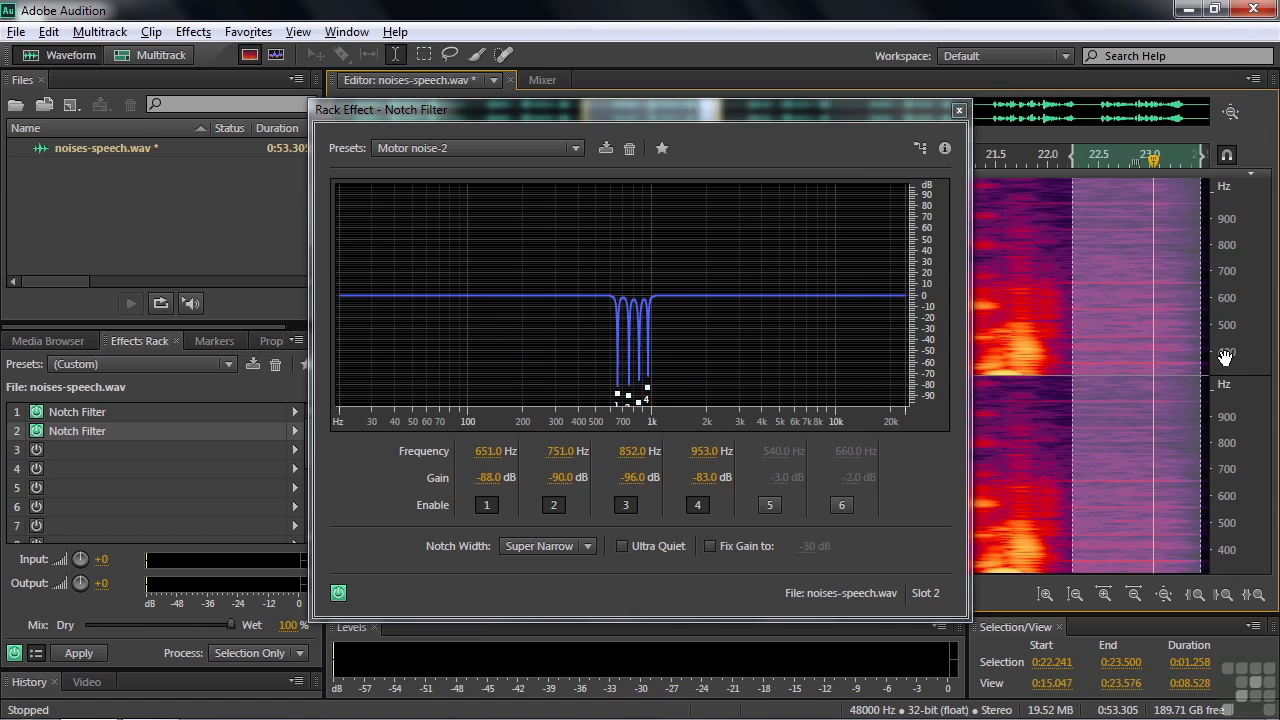
# Close the Motor noise-2 settings and compare the 22.241–23.500 s selection with the effects rack bypassed and on.
pyautogui.click(958, 112)
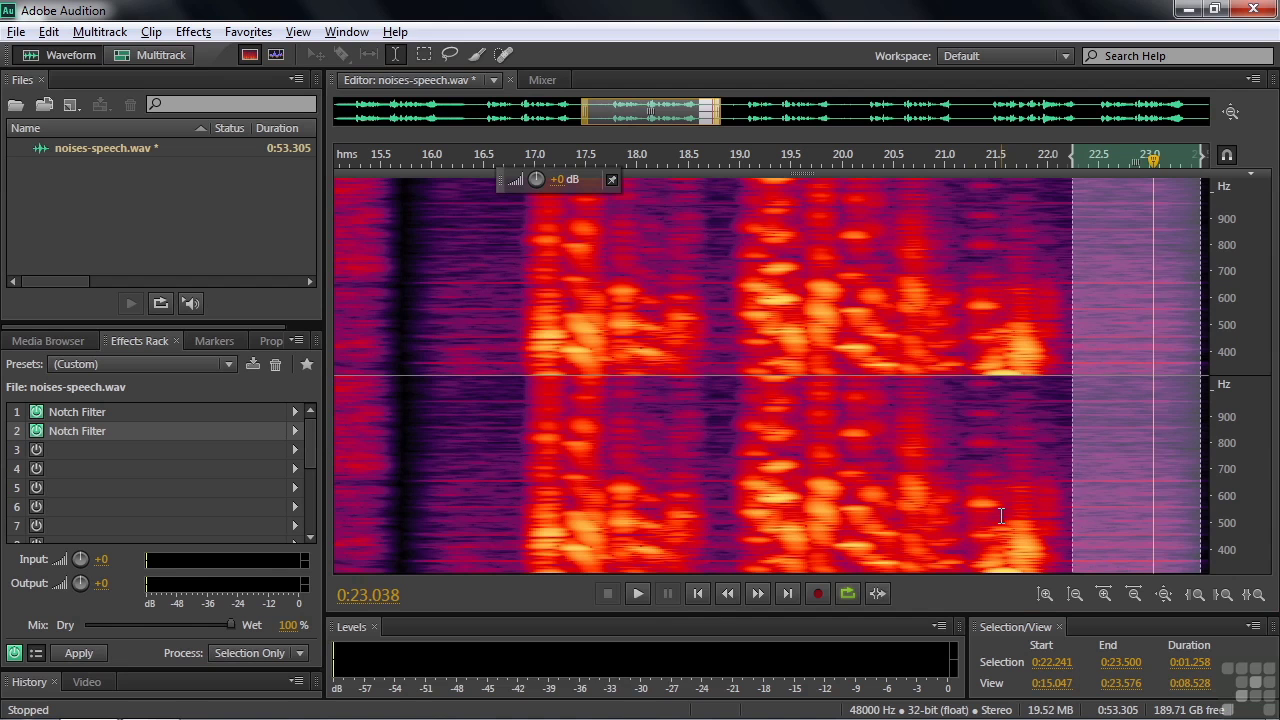
pyautogui.press('space')
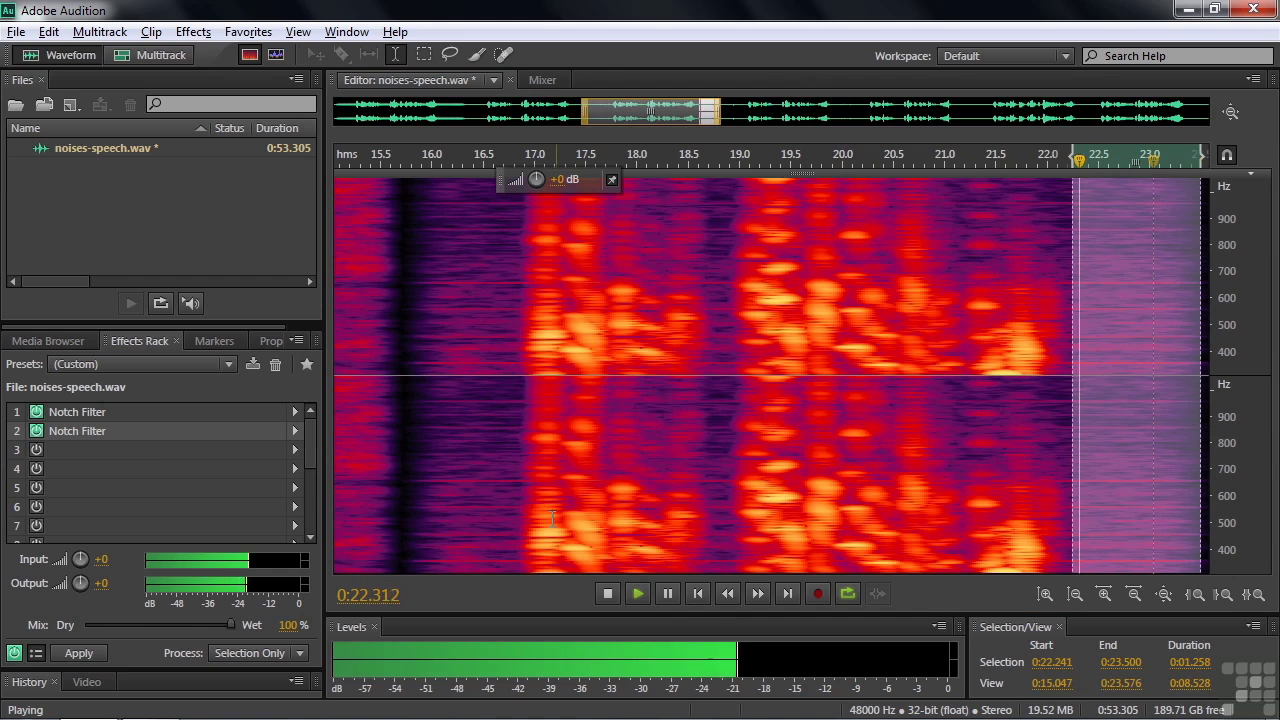
pyautogui.press('space')
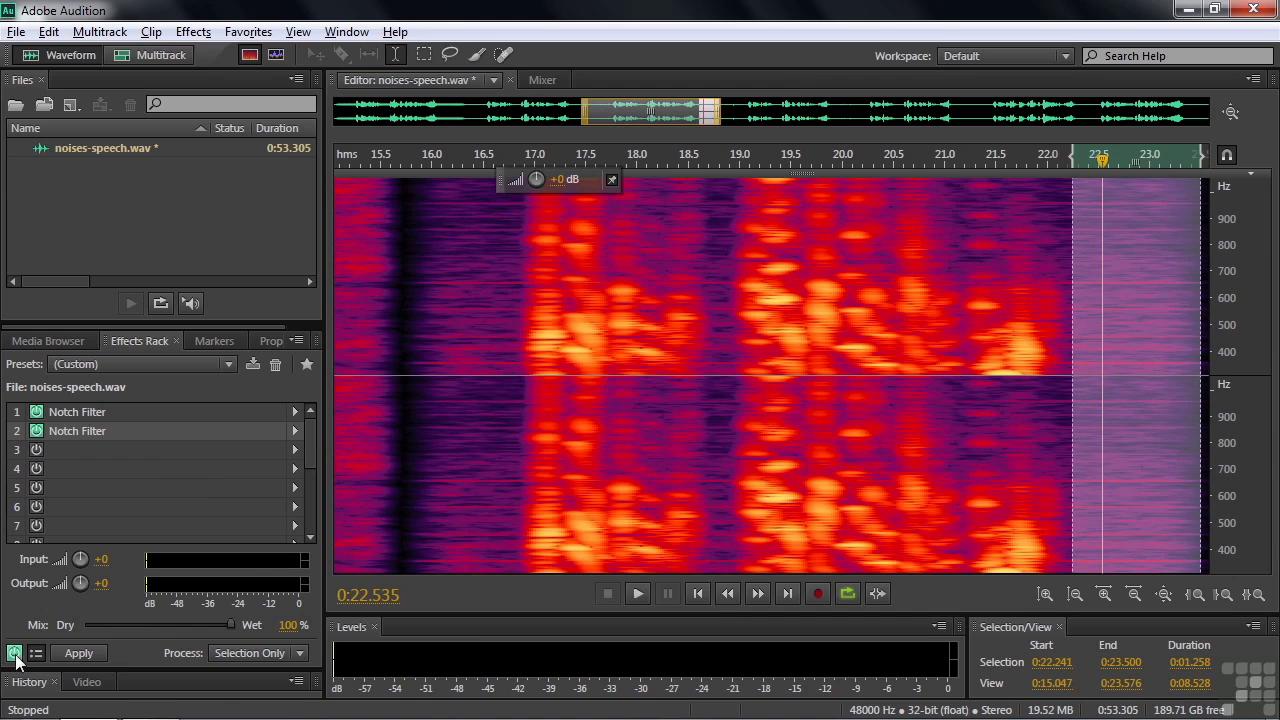
pyautogui.press('space')
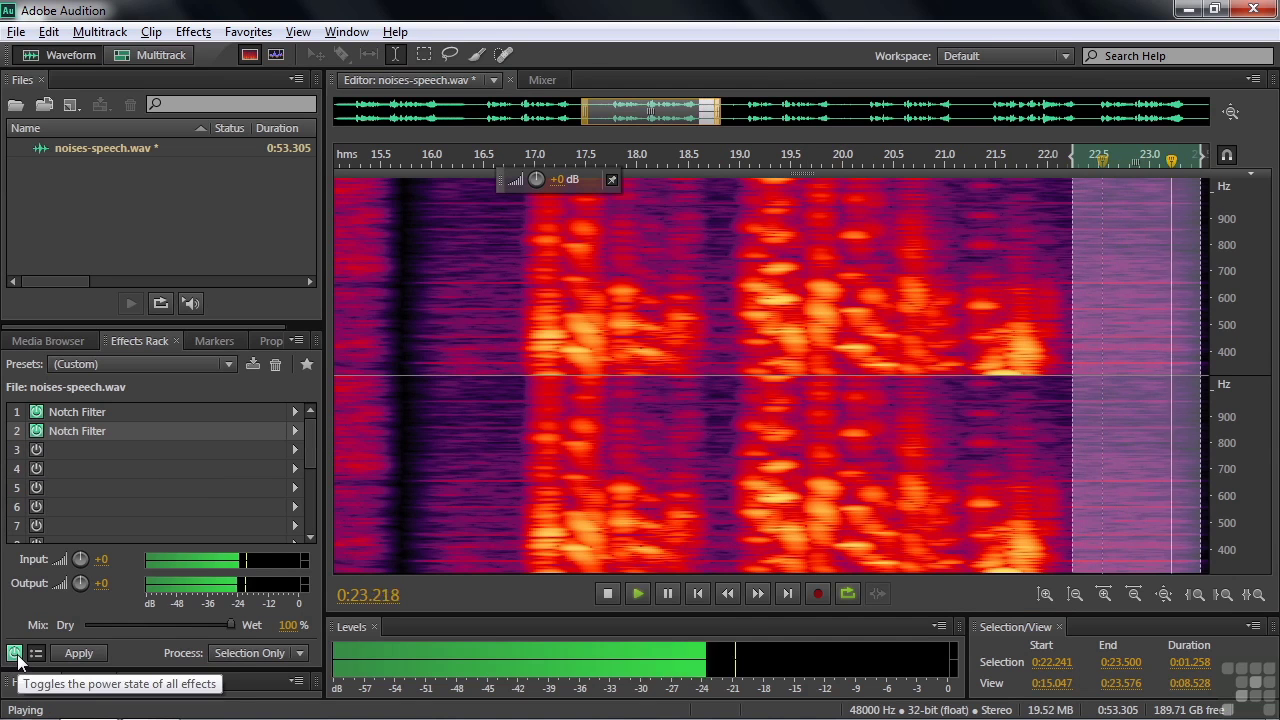
pyautogui.click(15, 654)
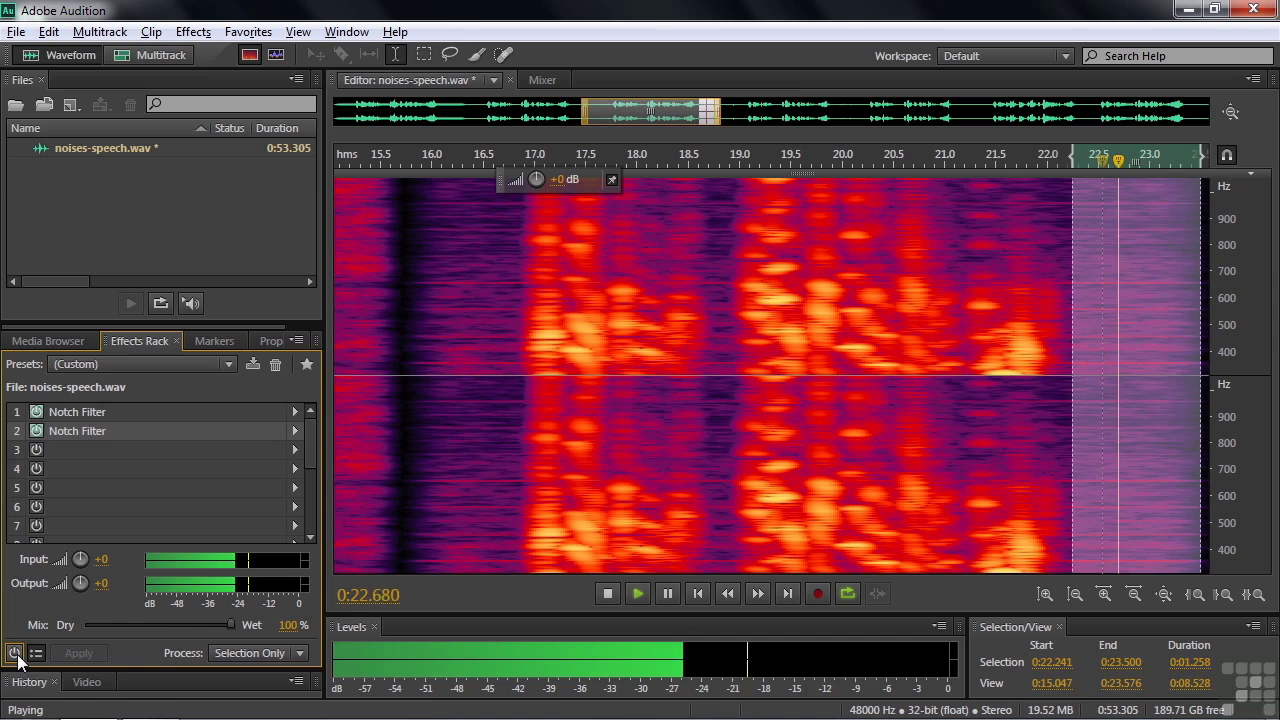
pyautogui.click(15, 654)
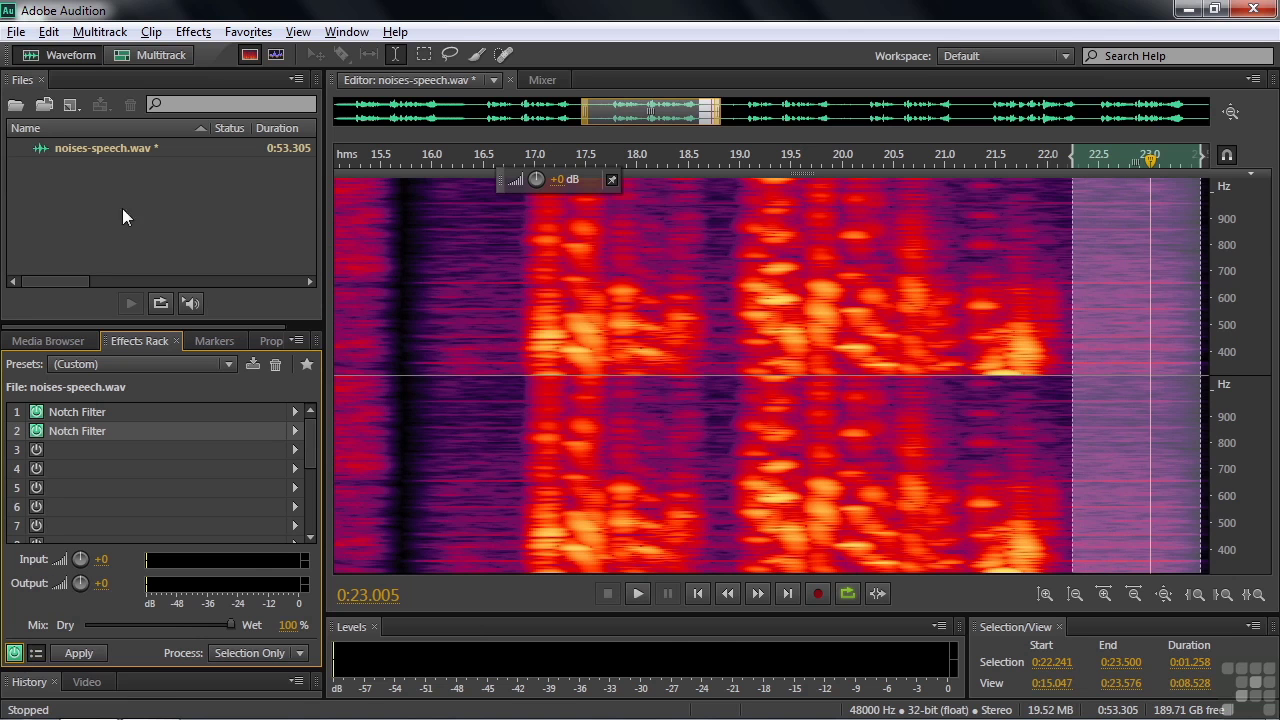
# Capture a Noise Reduction noise print from the quiet gap near 23 s, then select speech 15.76–22.28 s.
pyautogui.click(197, 34)
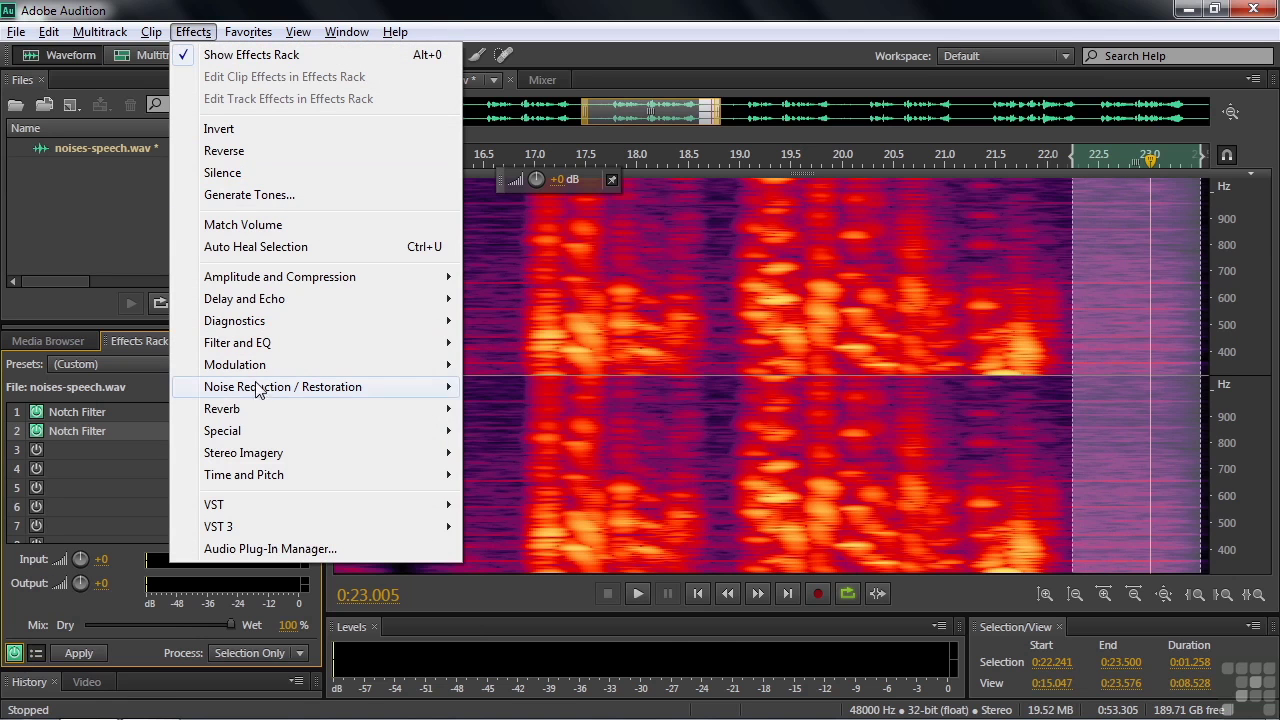
pyautogui.moveTo(260, 398)
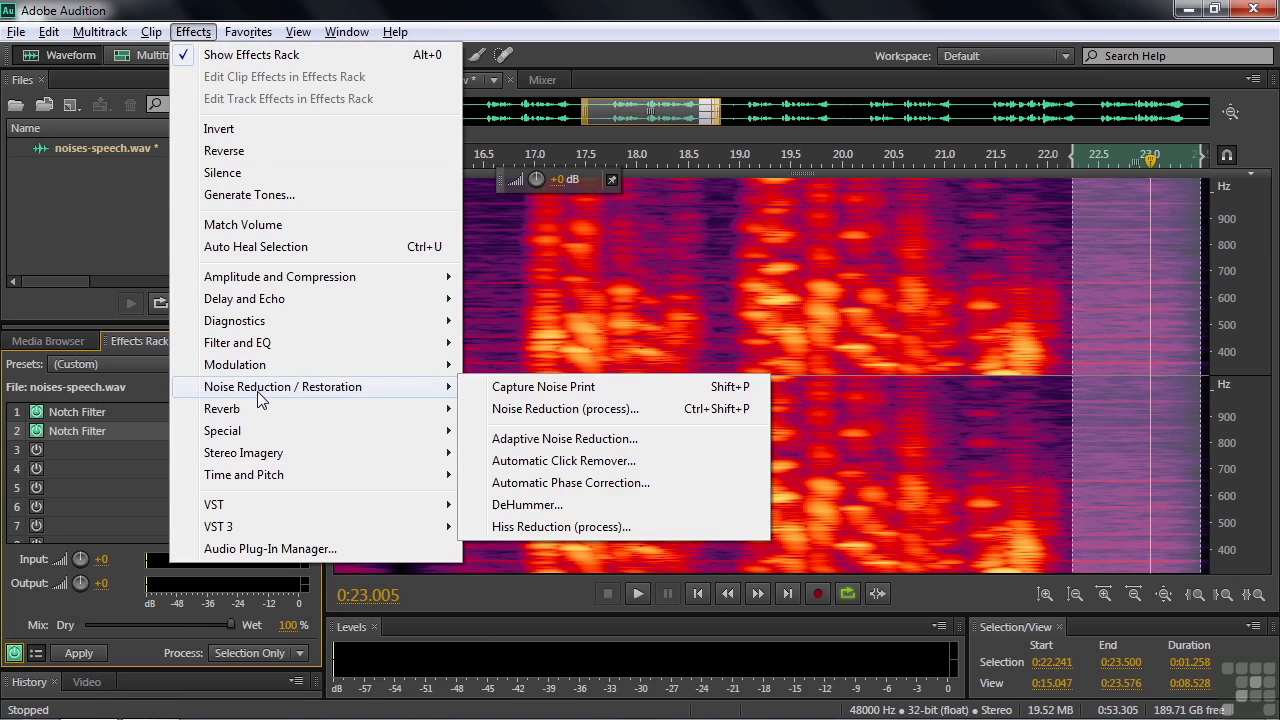
pyautogui.click(541, 410)
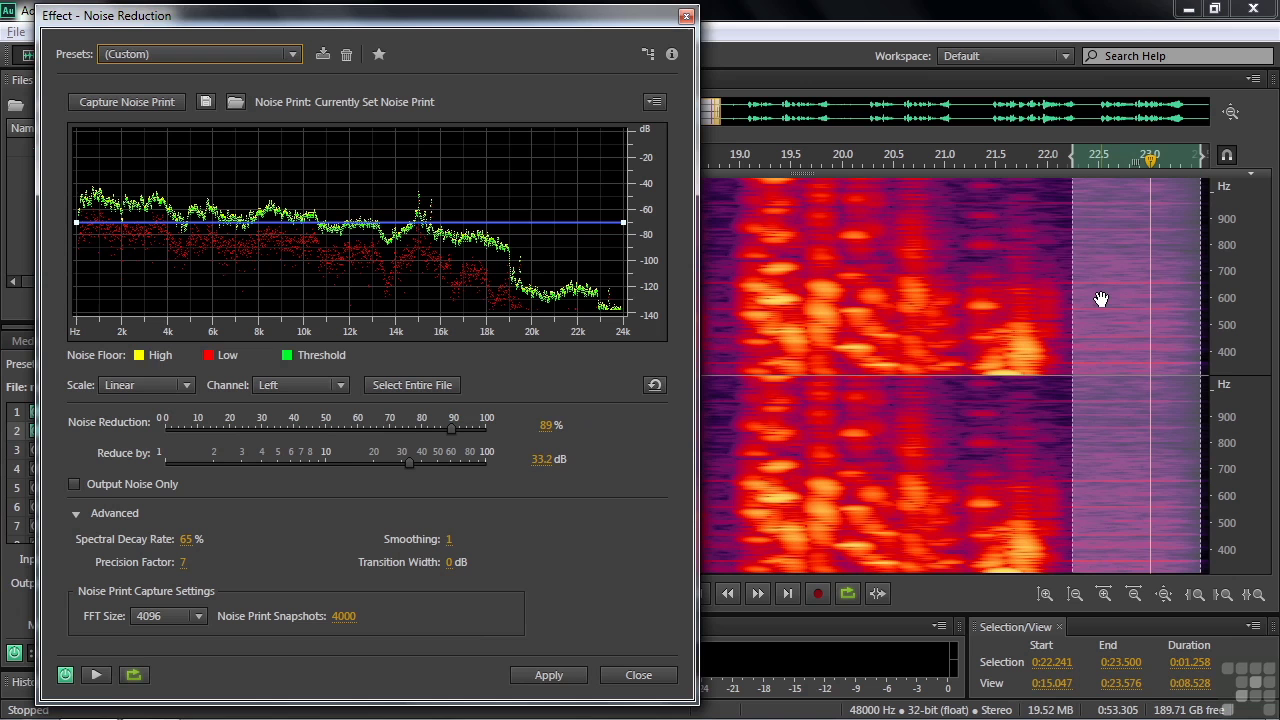
pyautogui.moveTo(1074, 158); pyautogui.dragTo(1087, 158)
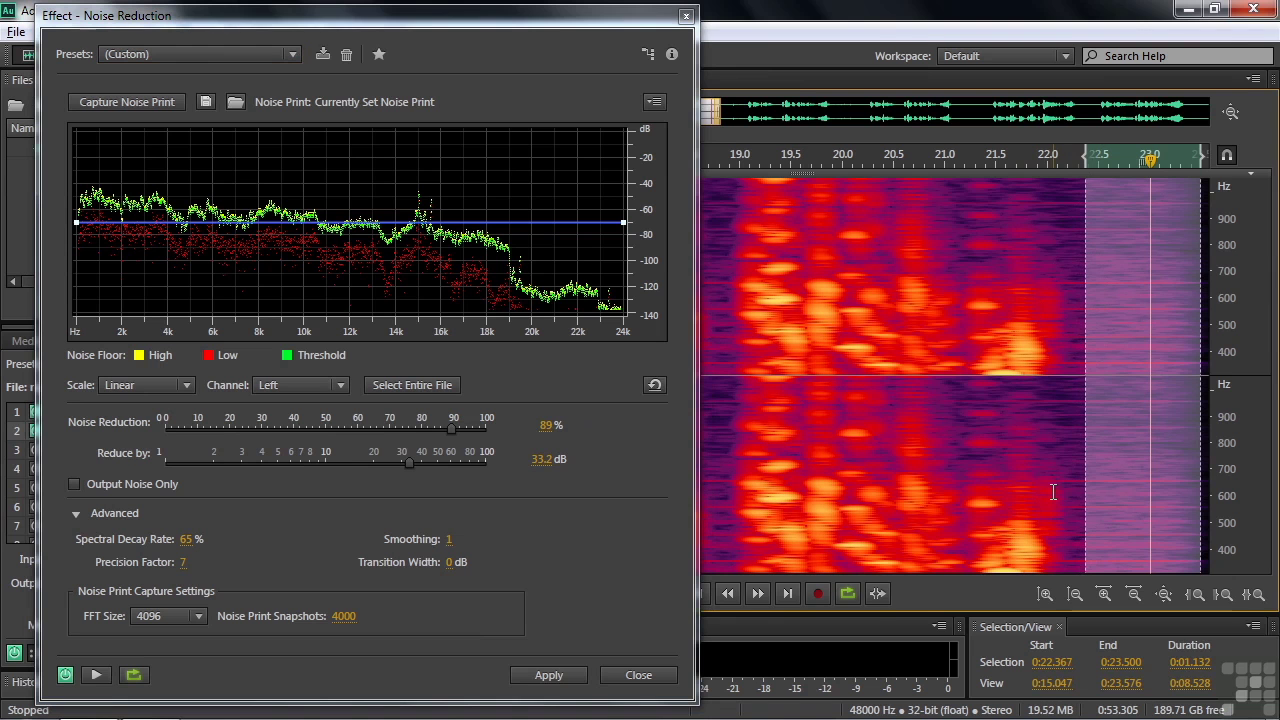
pyautogui.click(151, 103)
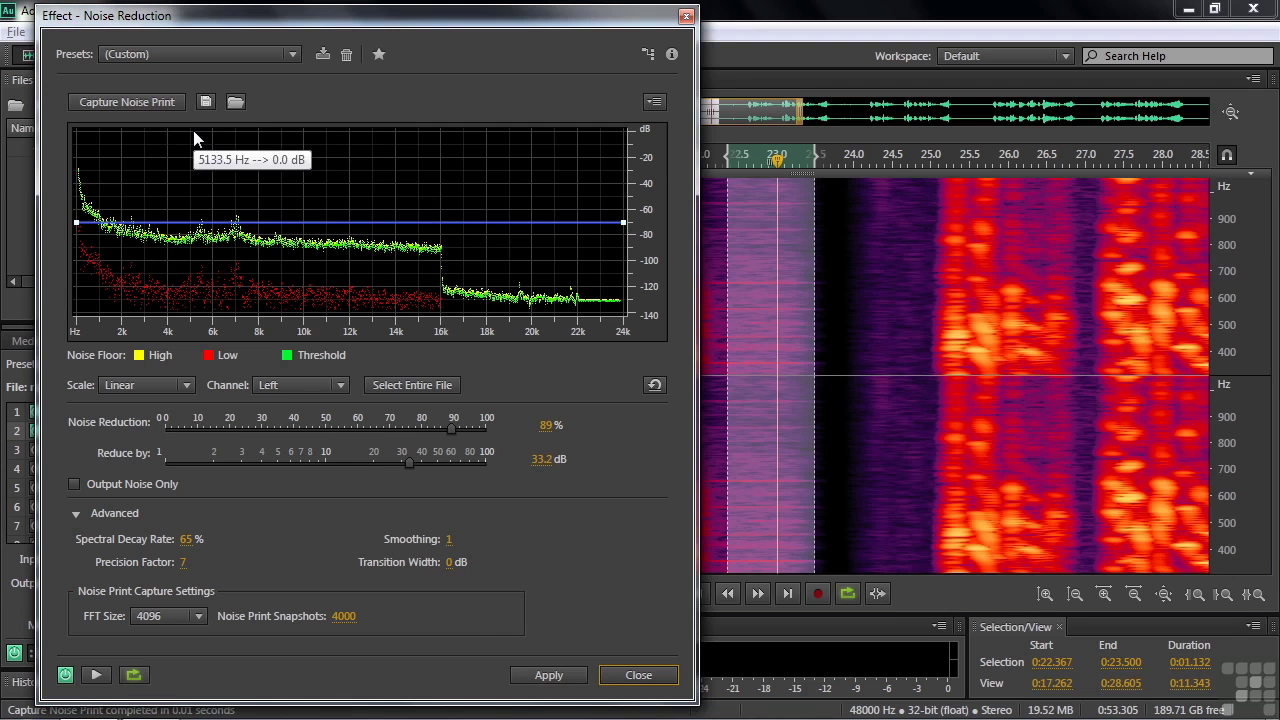
pyautogui.moveTo(775, 113); pyautogui.dragTo(691, 124)
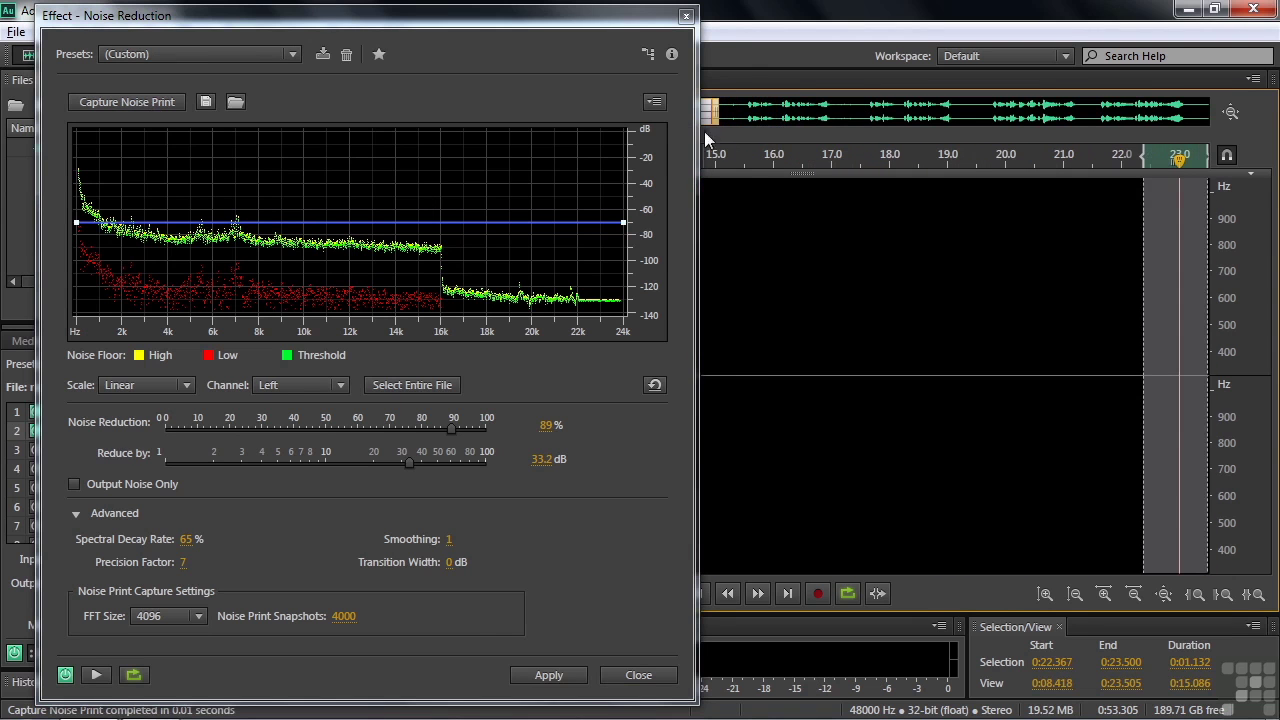
pyautogui.moveTo(760, 305); pyautogui.dragTo(1205, 333)
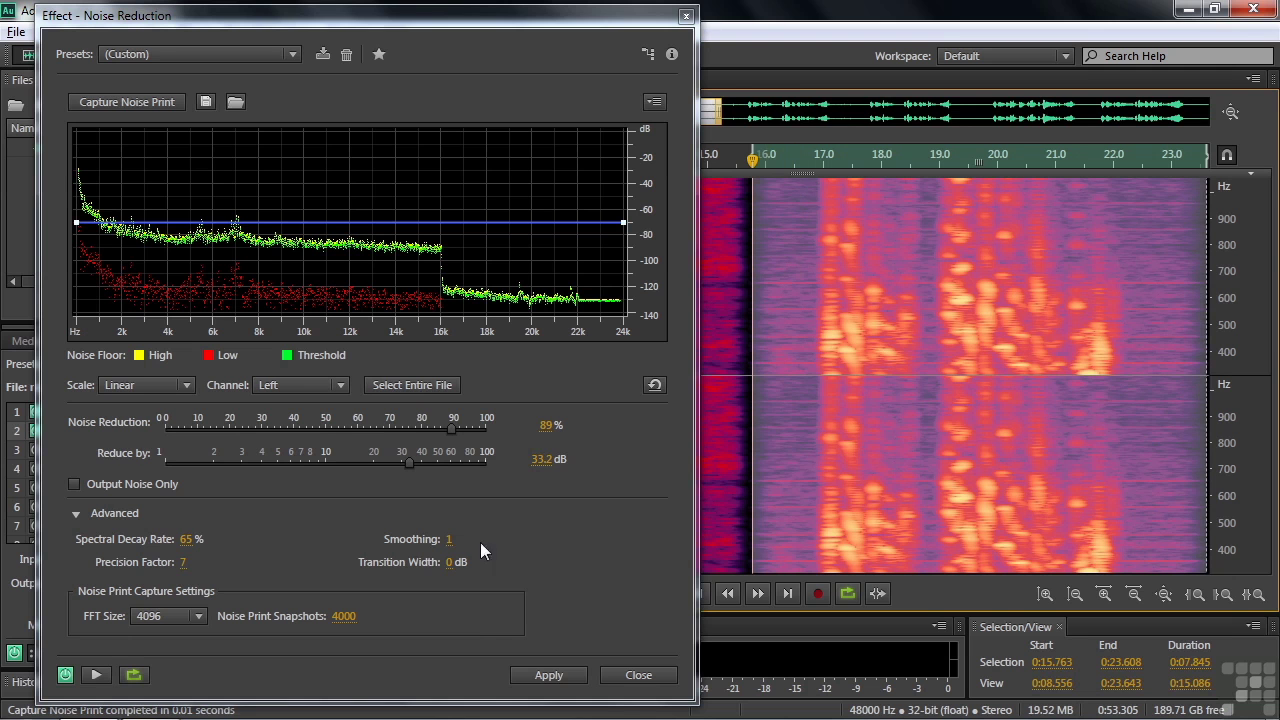
# Preview the noise reduction, ease it to 75% and 16.4 dB, and preview the result again.
pyautogui.click(96, 675)
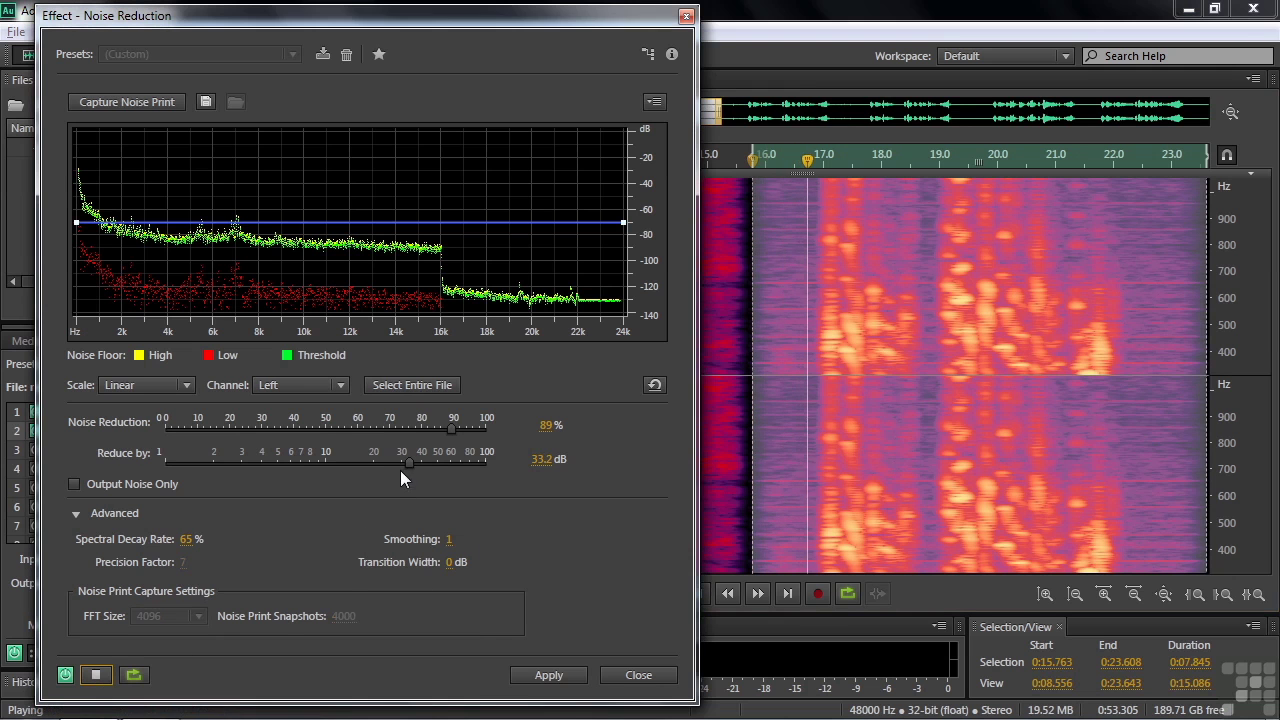
pyautogui.moveTo(406, 462); pyautogui.dragTo(388, 461)
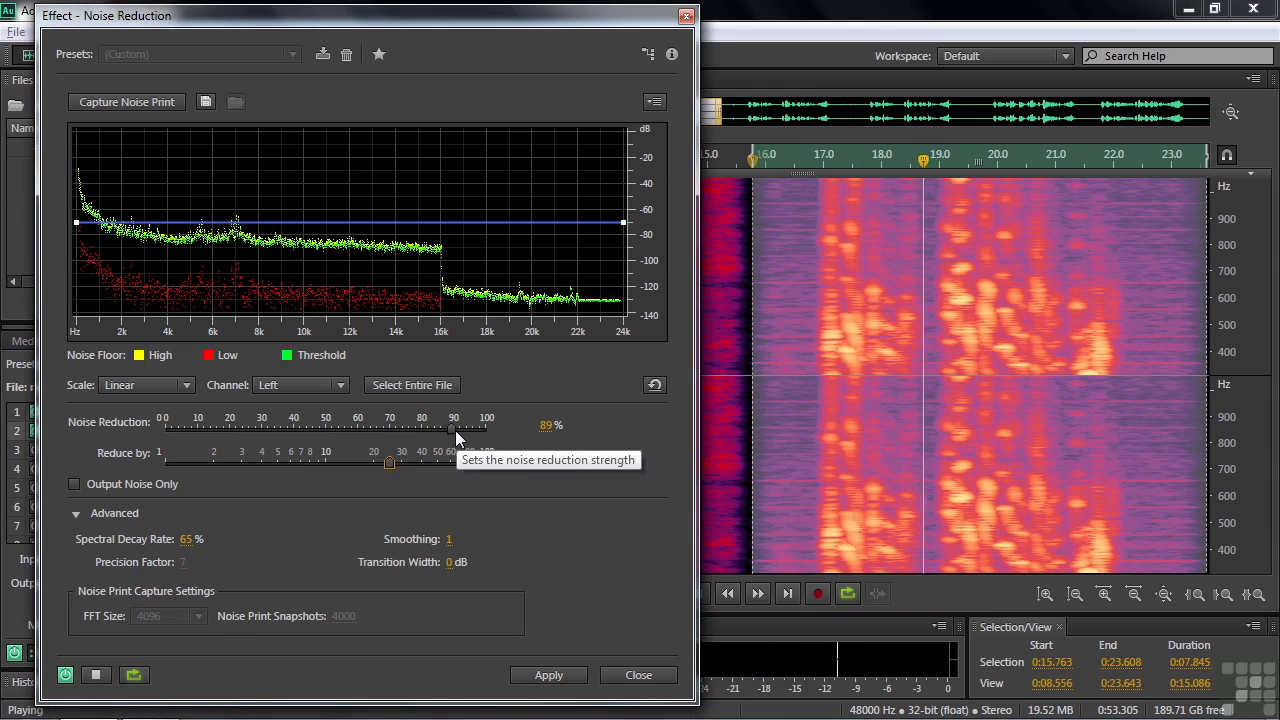
pyautogui.moveTo(455, 430); pyautogui.dragTo(362, 460)
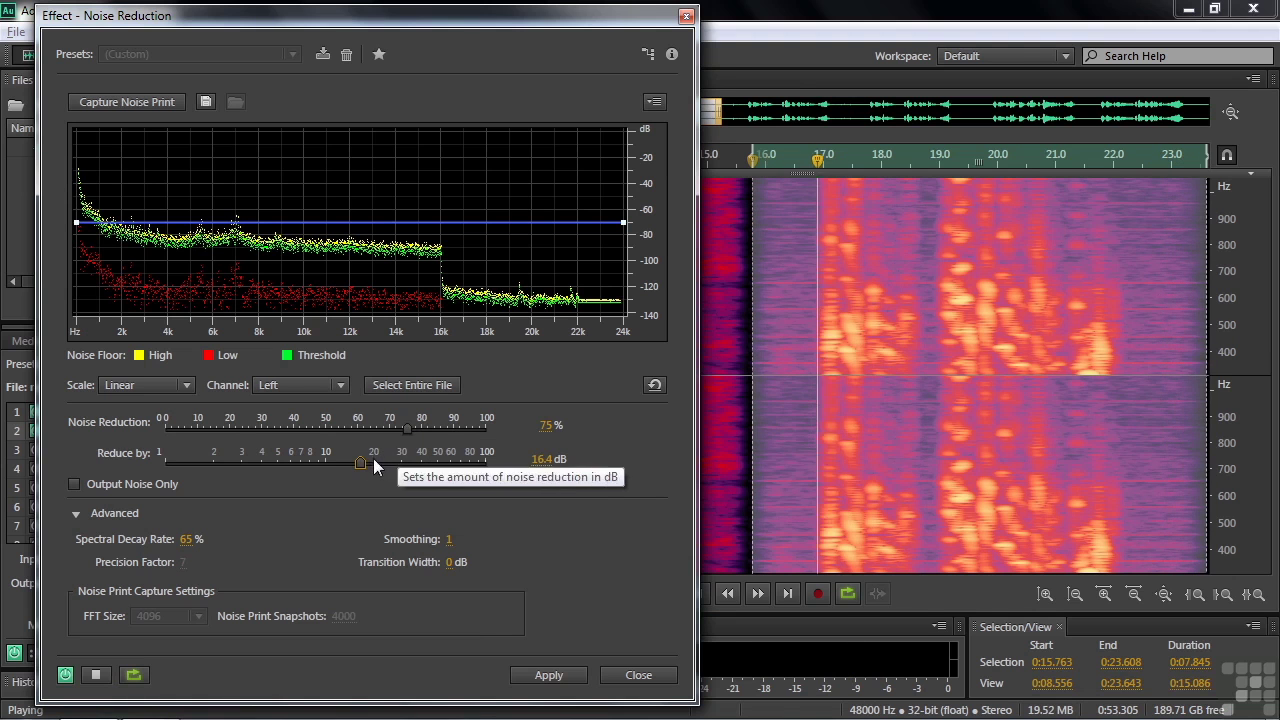
pyautogui.click(96, 675)
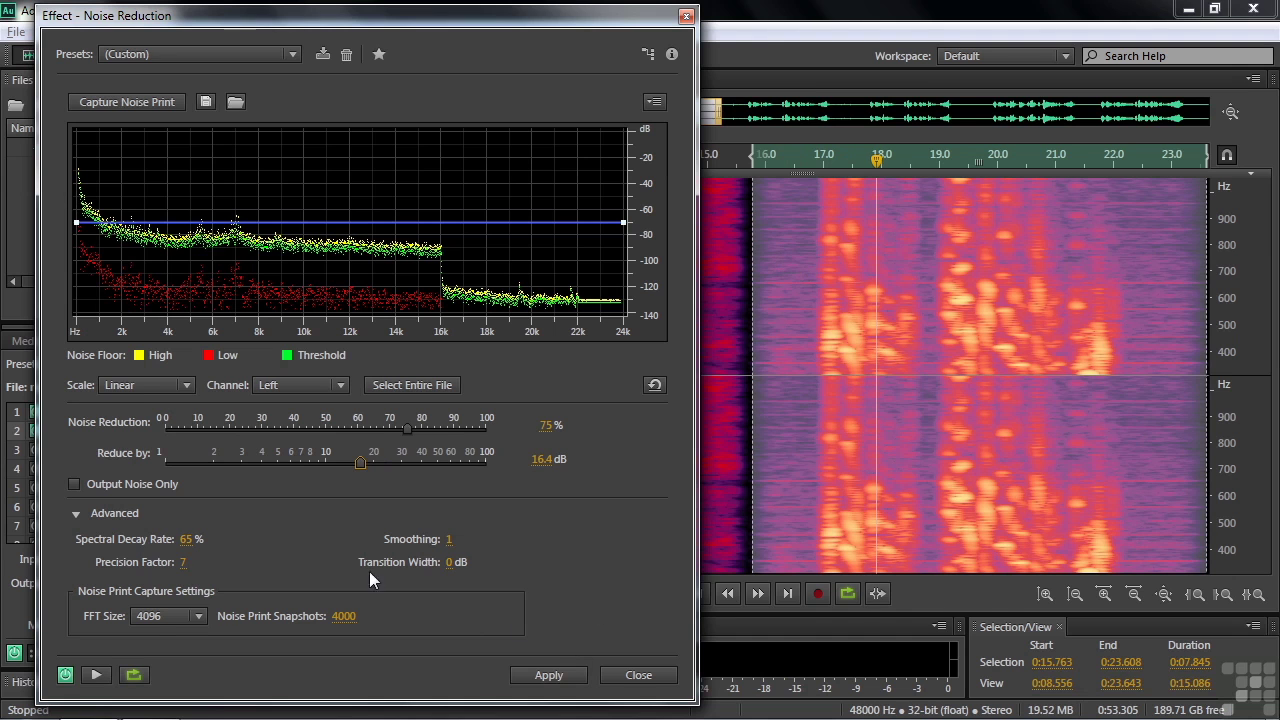
pyautogui.click(98, 675)
pyautogui.click(102, 676)
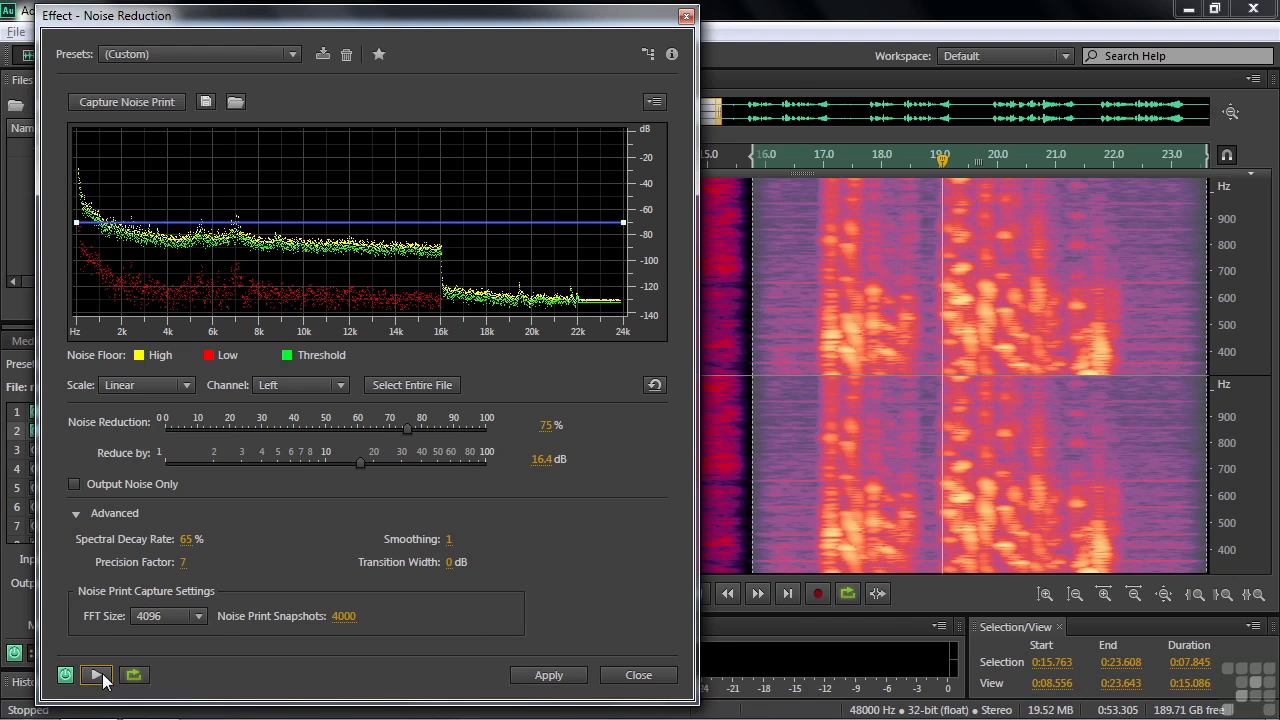
# Close Noise Reduction unapplied, play the 23.8–31.8 s passage, then select the 30.588–31.571 s gap.
pyautogui.click(638, 675)
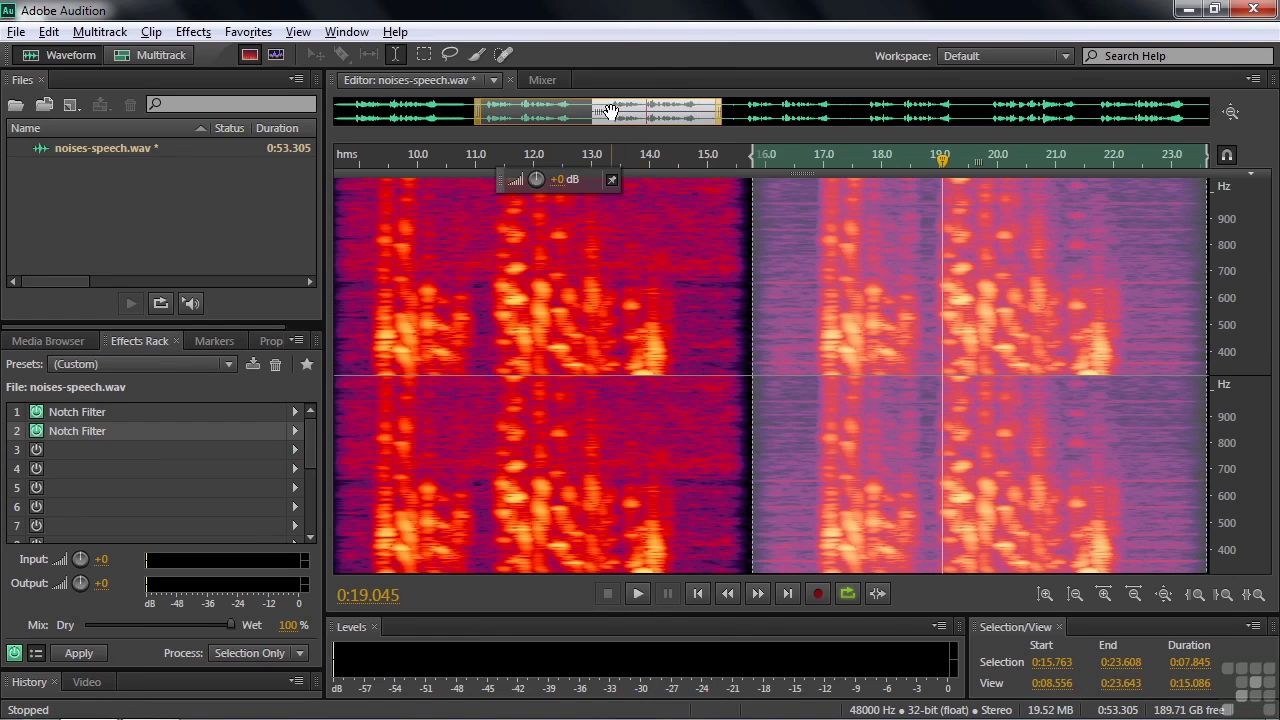
pyautogui.moveTo(610, 108); pyautogui.dragTo(754, 122)
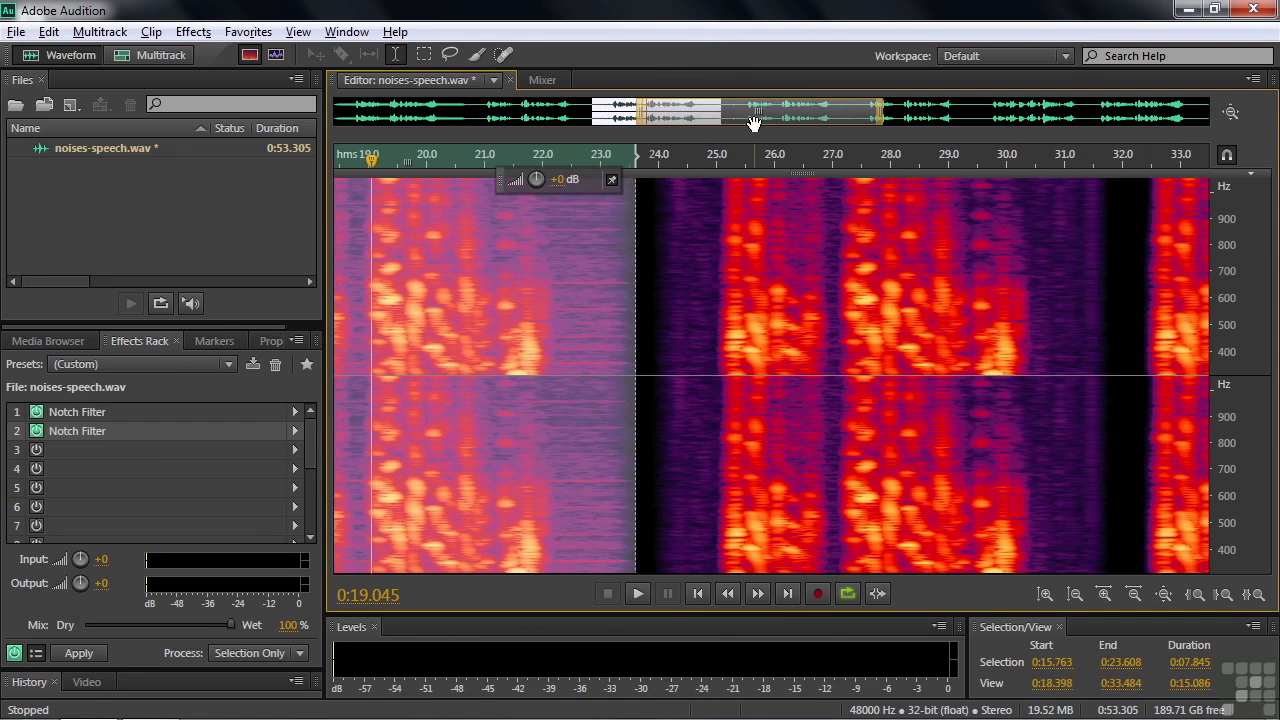
pyautogui.click(648, 294)
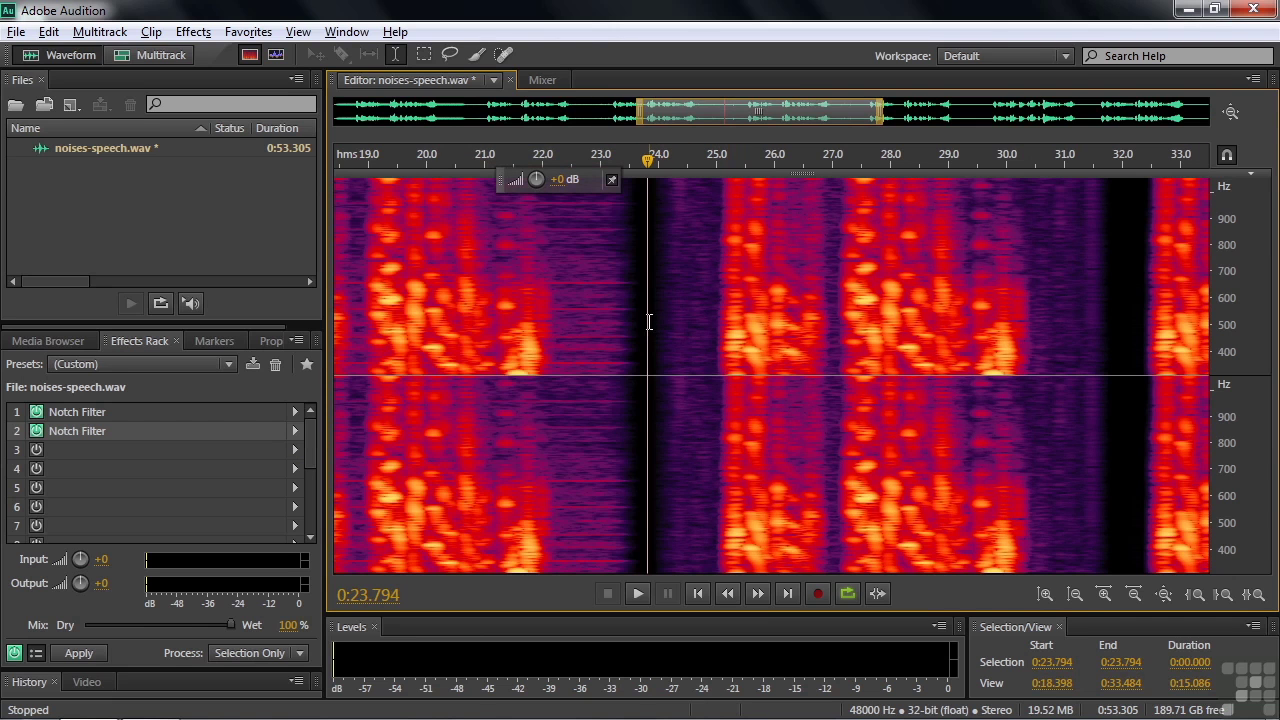
pyautogui.moveTo(649, 321); pyautogui.dragTo(1110, 357)
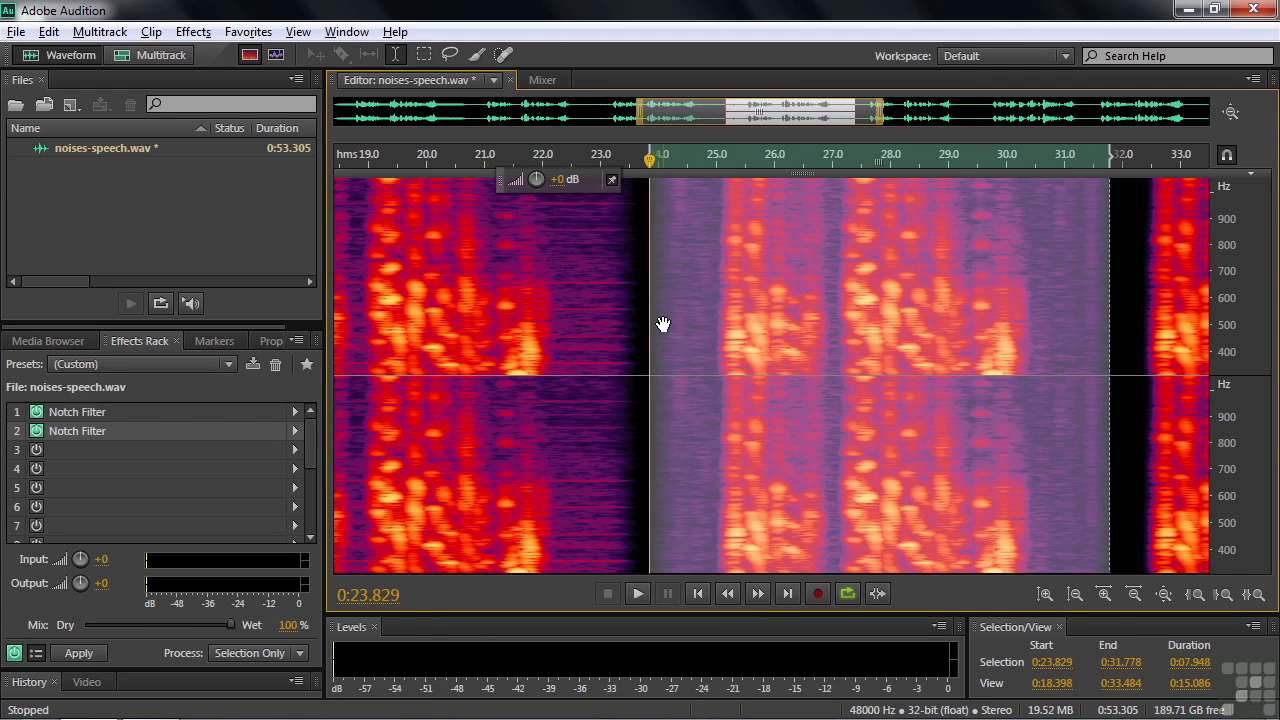
pyautogui.press('space')
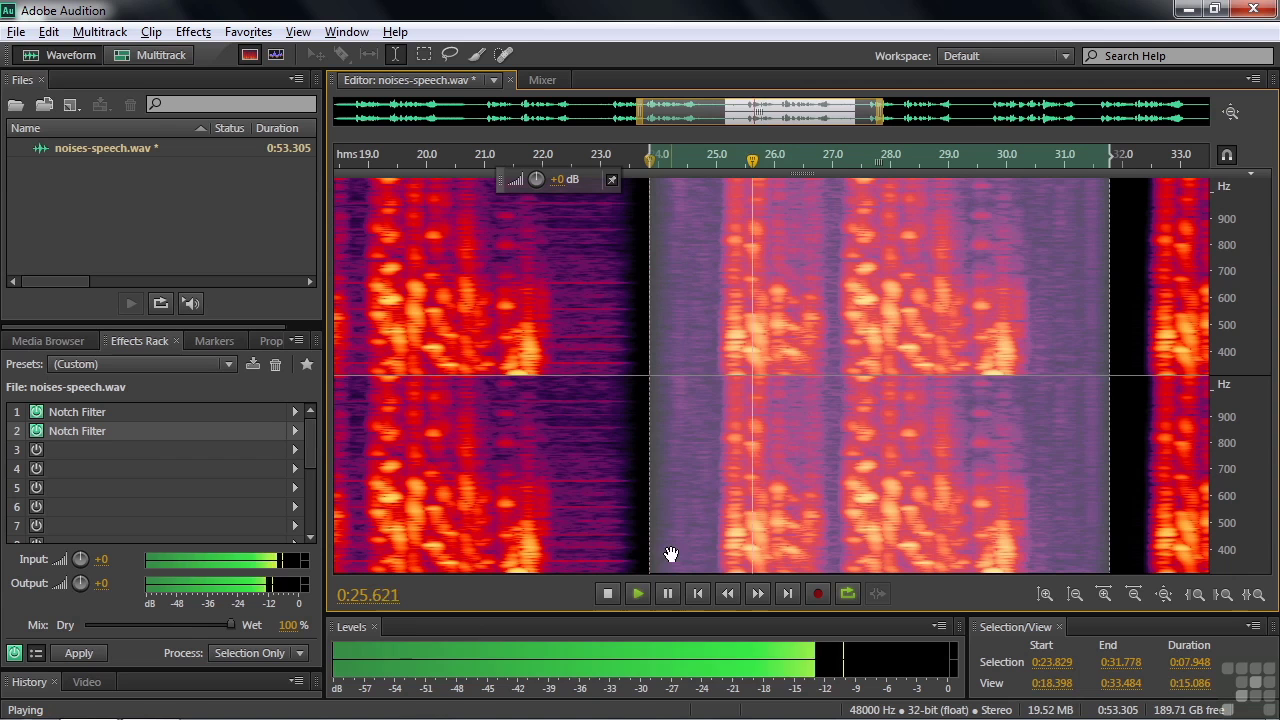
pyautogui.press('space')
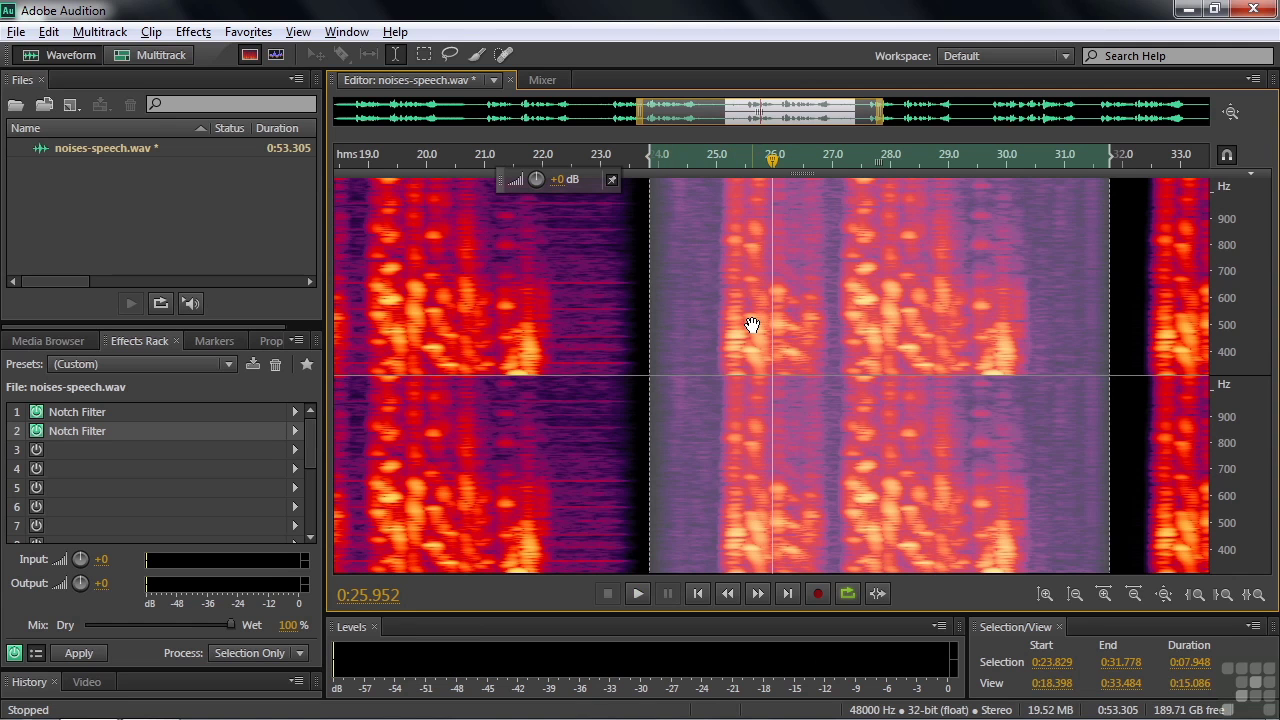
pyautogui.click(645, 291)
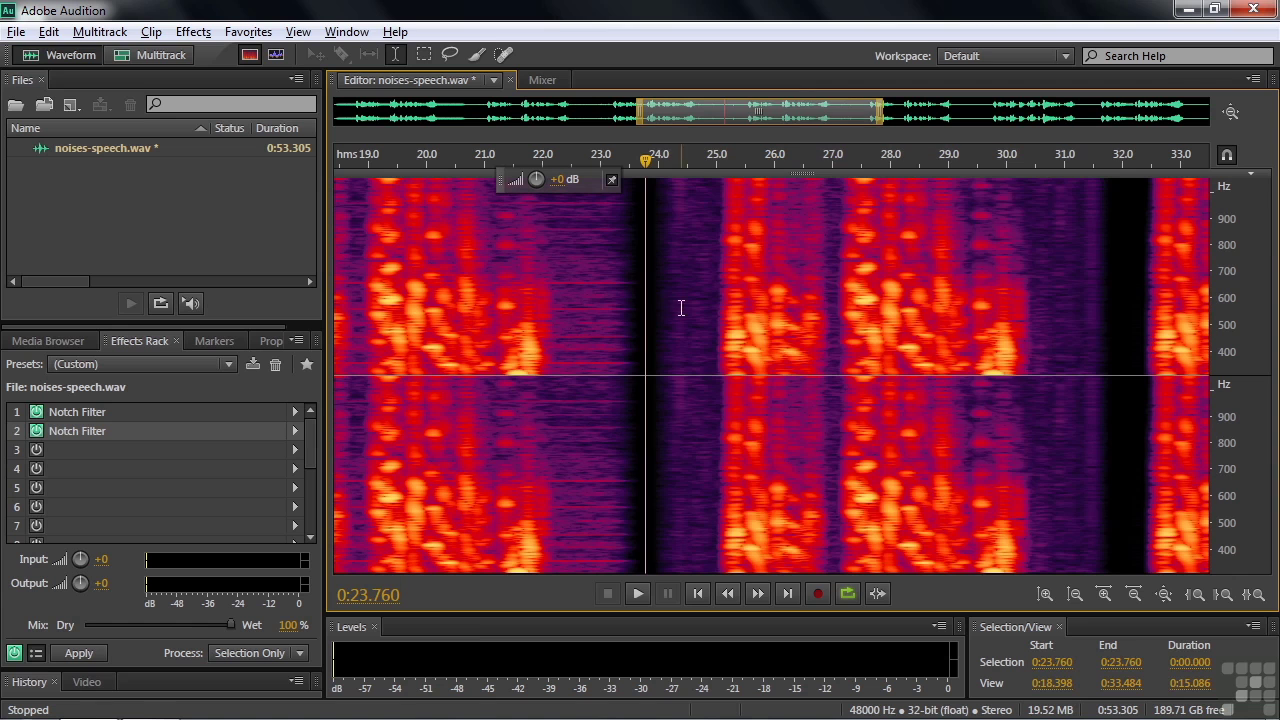
pyautogui.moveTo(1041, 300); pyautogui.dragTo(1098, 330)
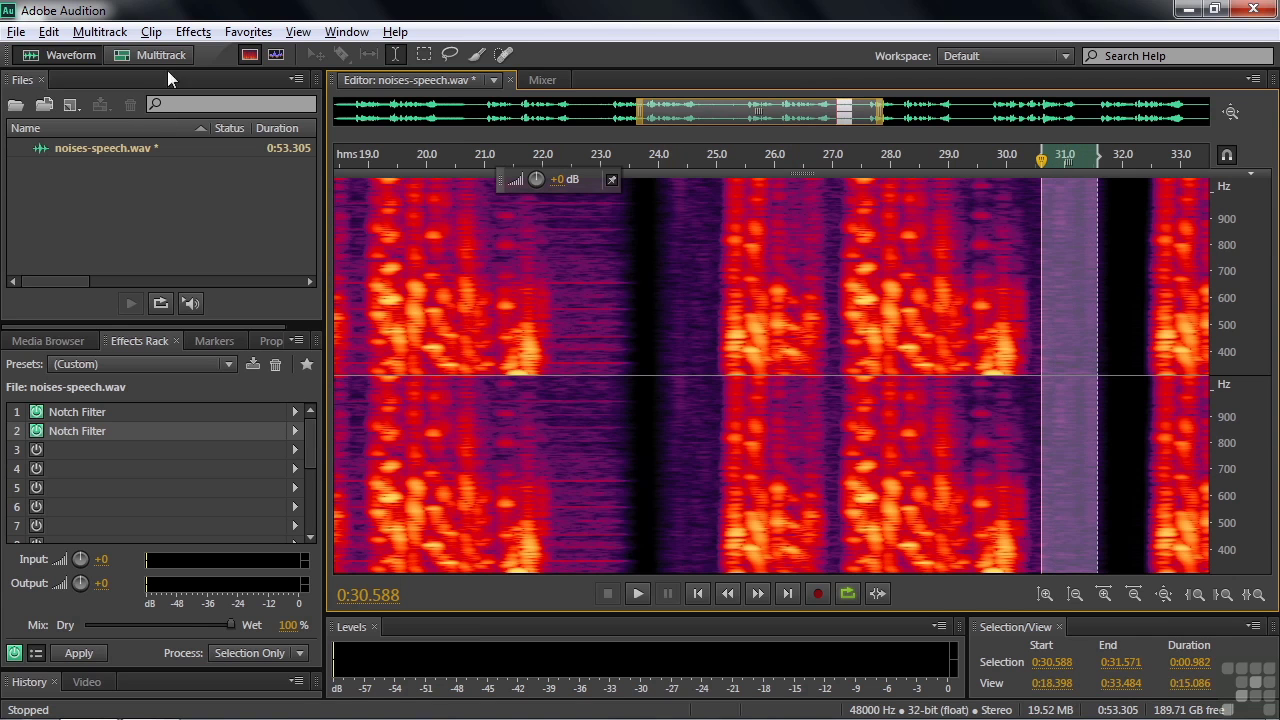
# Capture a Noise Reduction noise print from the 30.6–31.6 s gap and select 24.0–31.778 s.
pyautogui.click(183, 35)
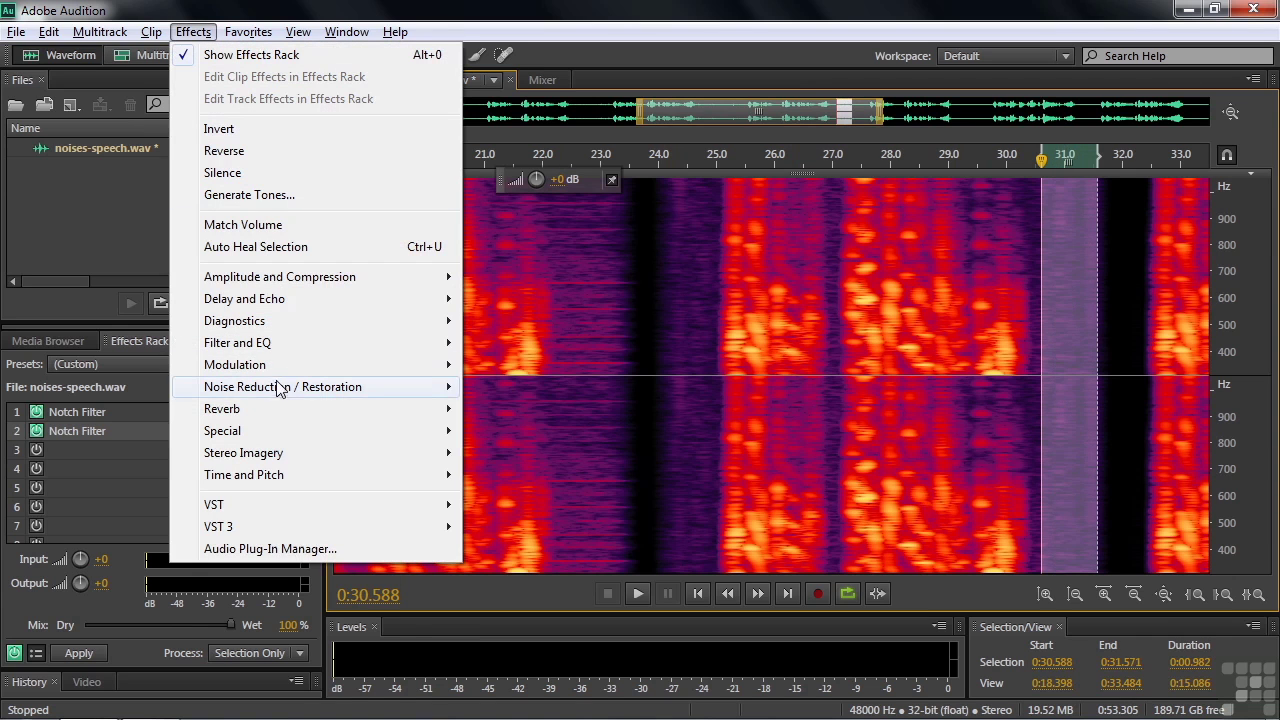
pyautogui.moveTo(279, 391)
pyautogui.click(545, 409)
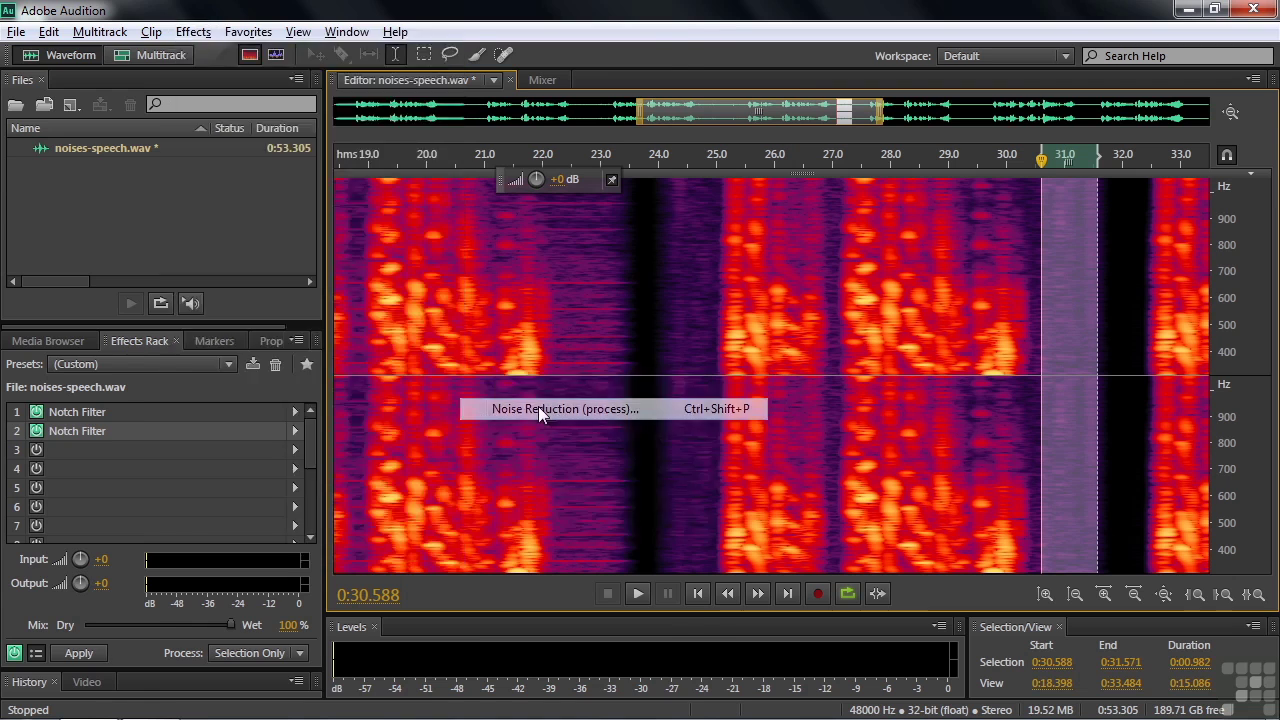
pyautogui.click(161, 103)
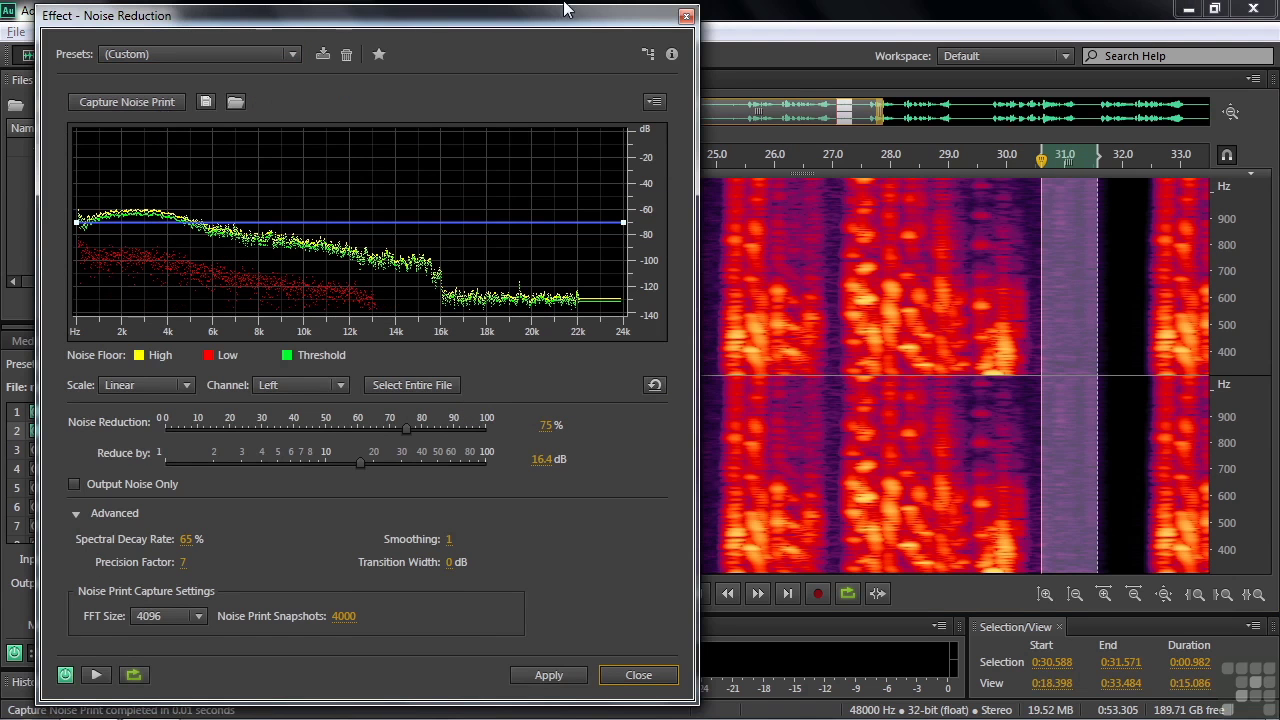
pyautogui.moveTo(556, 24); pyautogui.dragTo(459, 29)
pyautogui.moveTo(656, 371); pyautogui.dragTo(1108, 398)
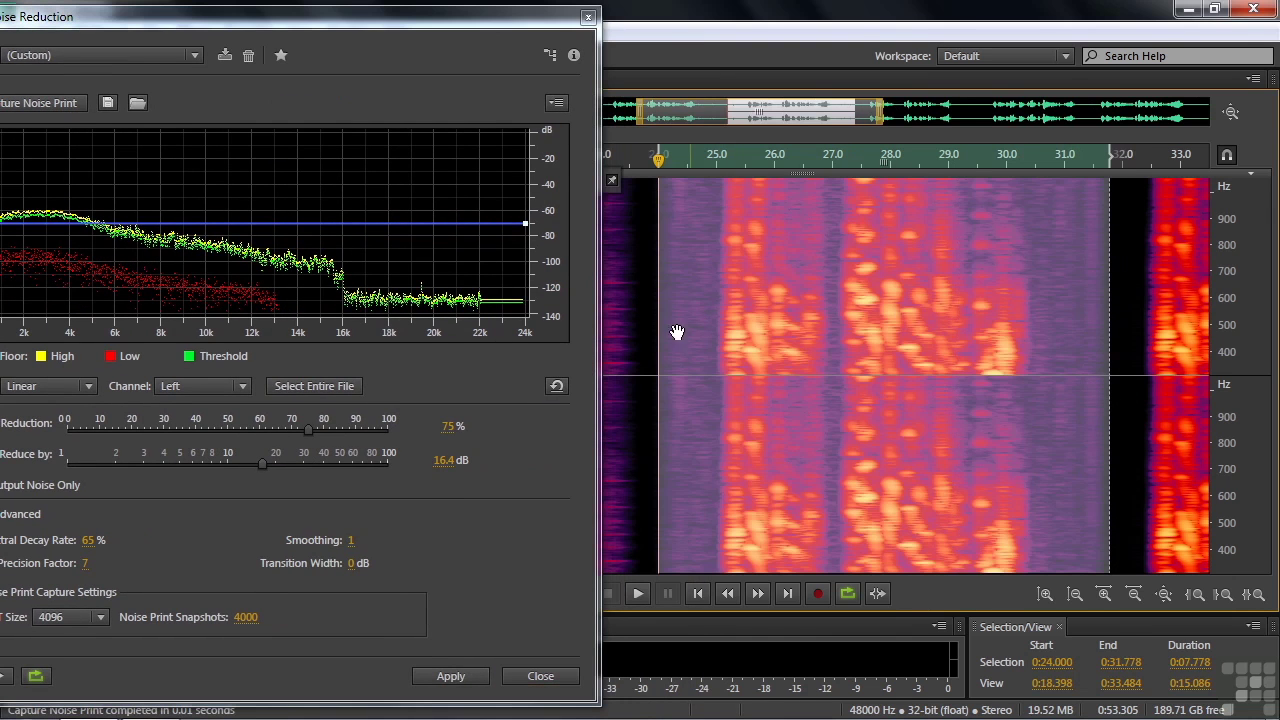
pyautogui.moveTo(389, 20); pyautogui.dragTo(461, 19)
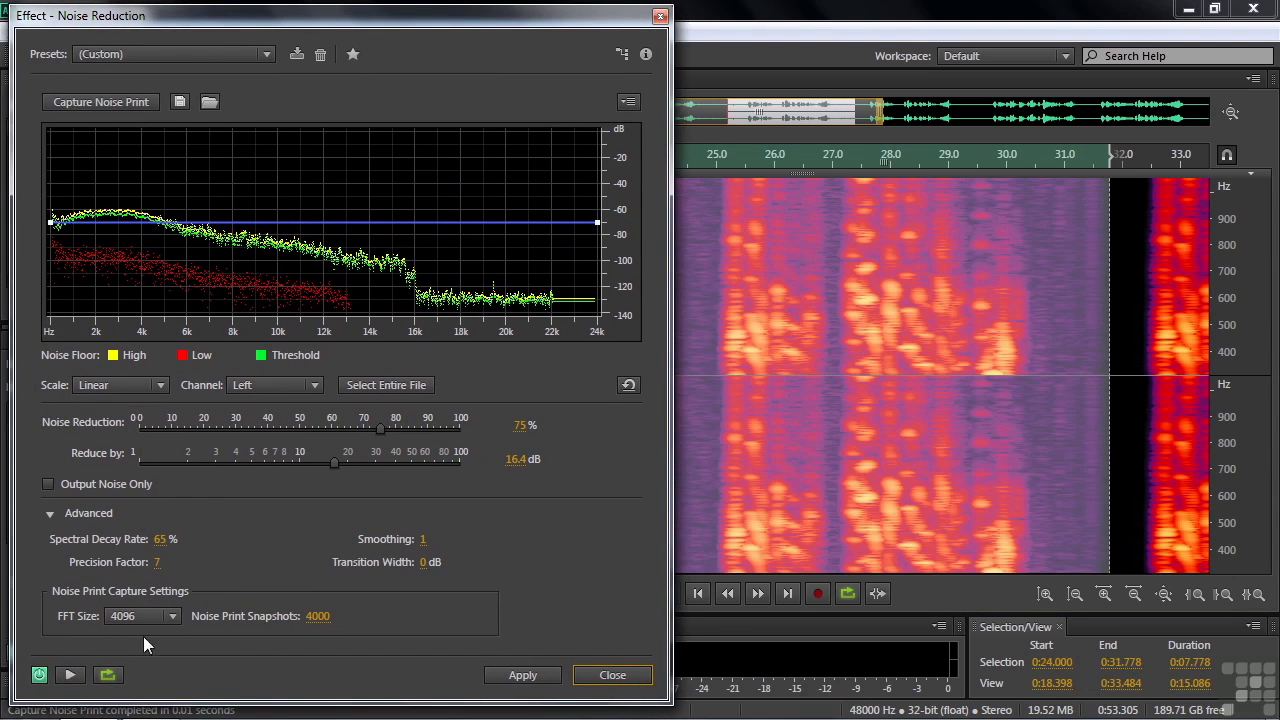
# Preview Noise Reduction on the 24–31.8 s speech while raising it to 84% and 26.4 dB.
pyautogui.click(69, 676)
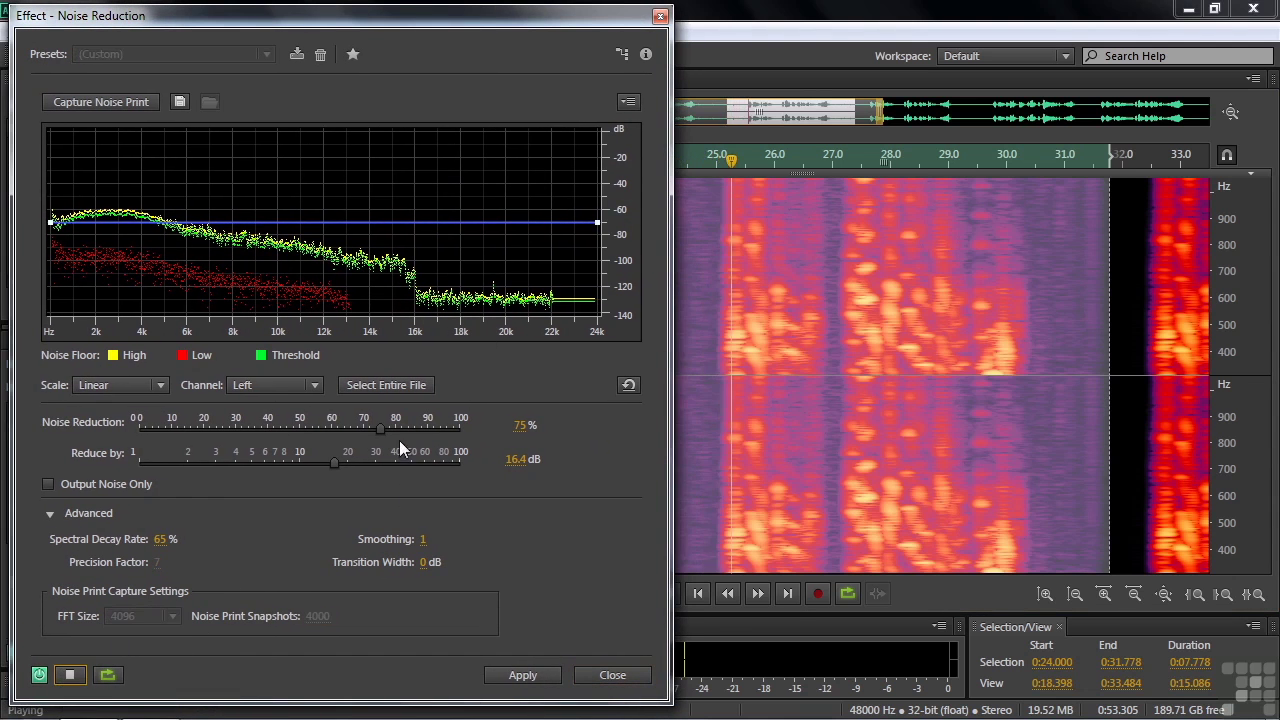
pyautogui.moveTo(383, 428); pyautogui.dragTo(422, 429)
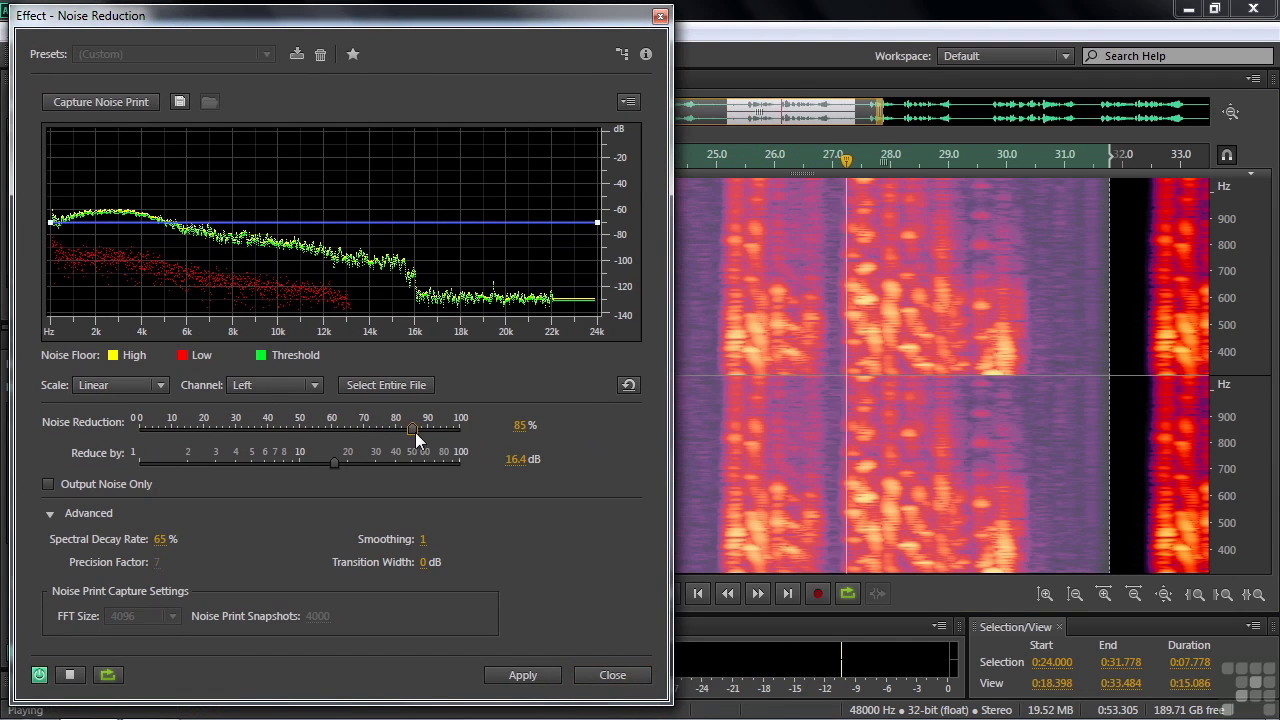
pyautogui.moveTo(344, 465); pyautogui.dragTo(366, 463)
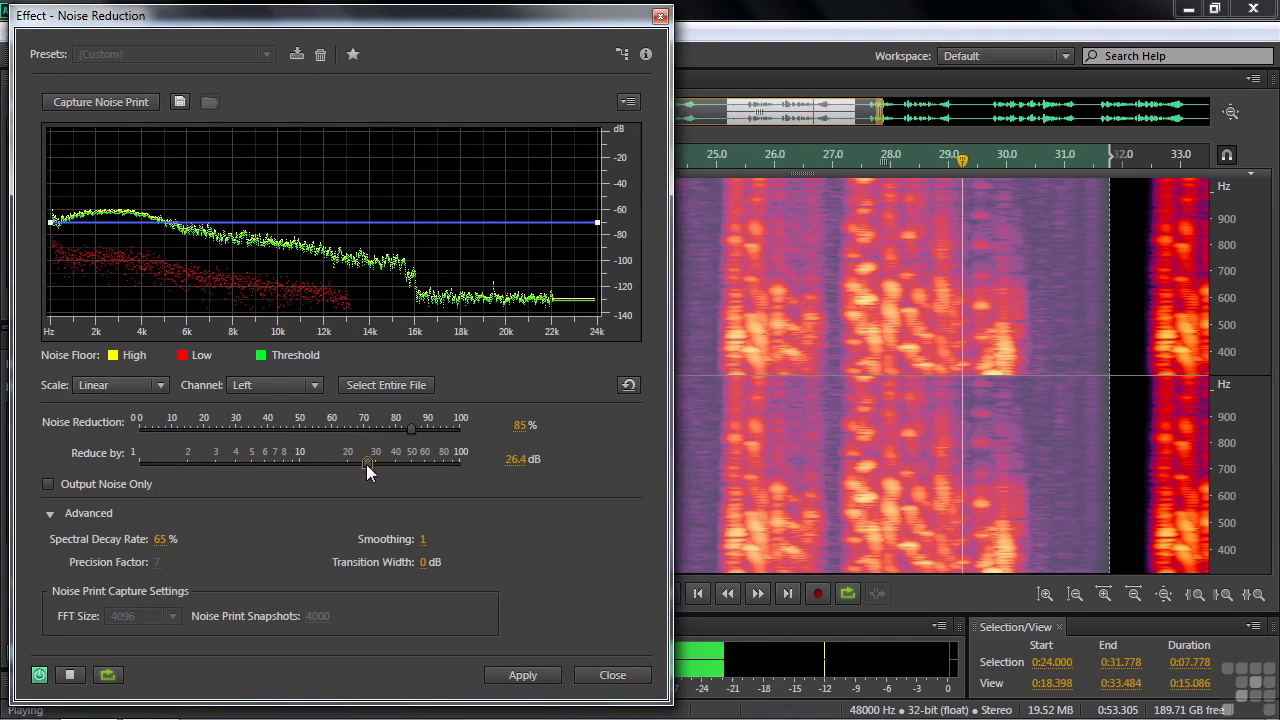
pyautogui.press('space')
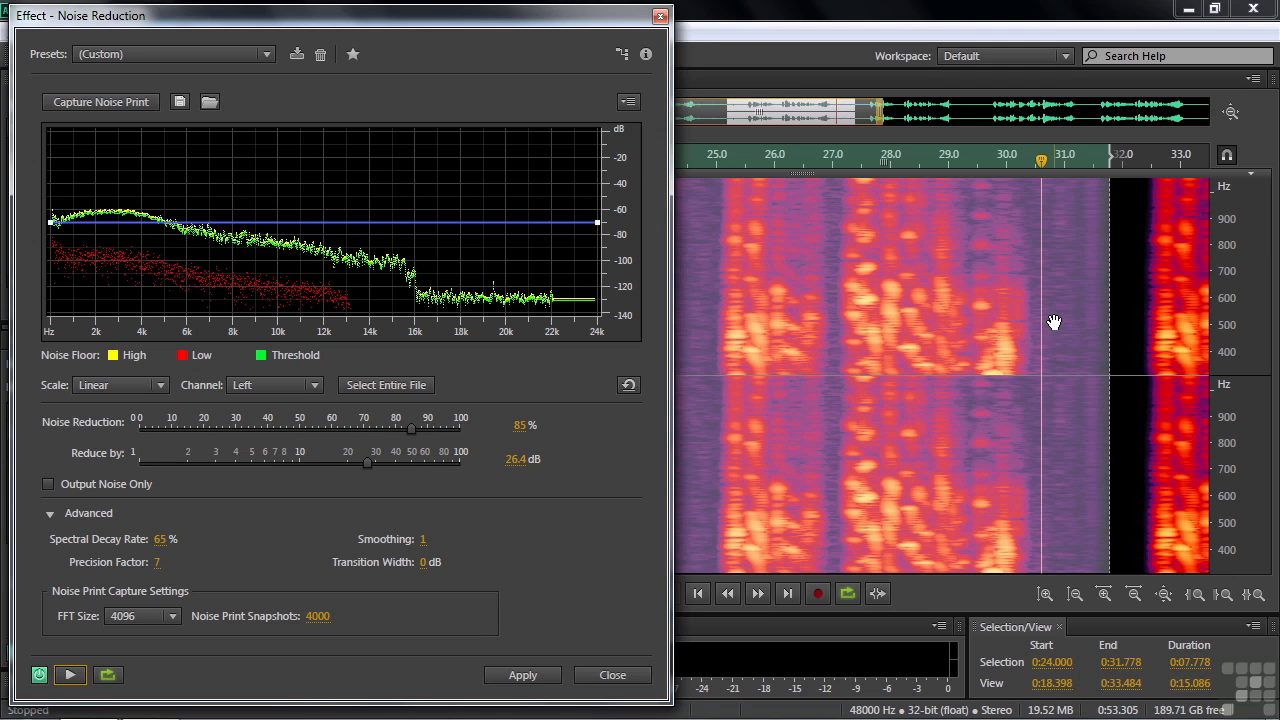
pyautogui.hotkey('ctrl', 'shift', 'p')
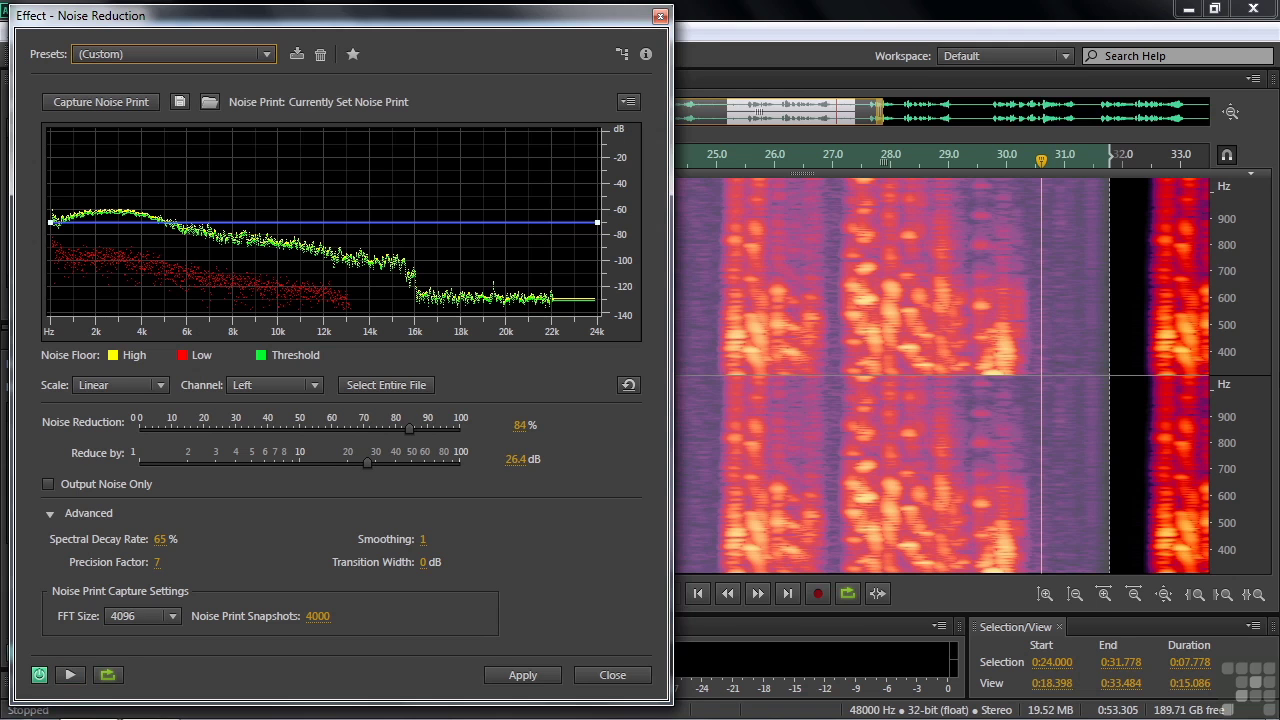